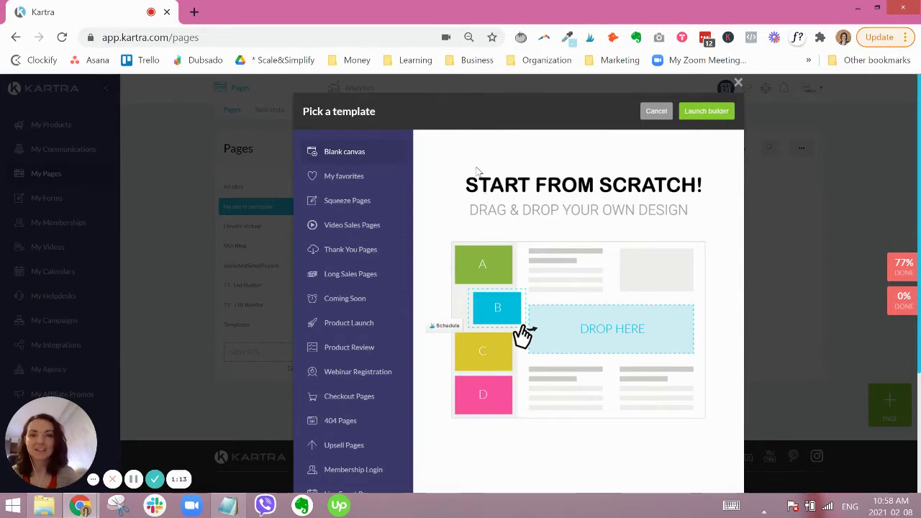
Choose the "My blueprint to success" template from the Squeeze Pages category and launch the builder with it.
click(331, 205)
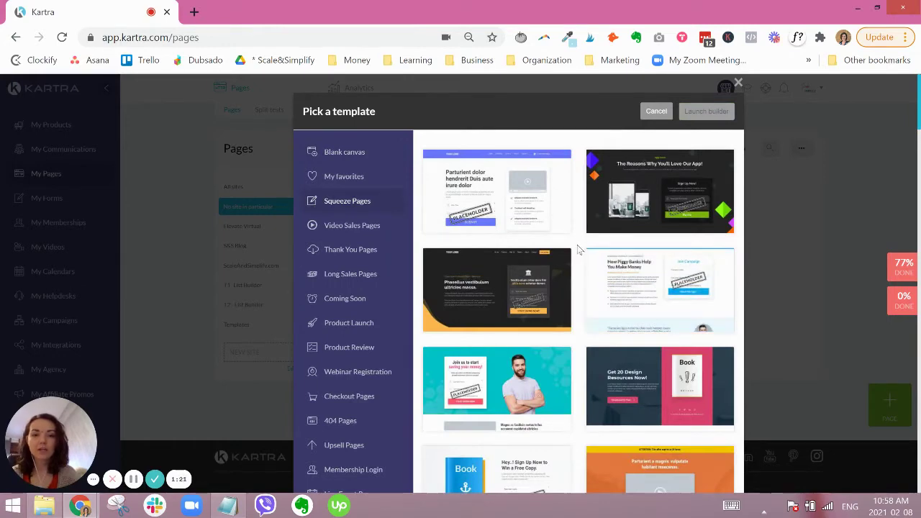
scroll(580, 244, down, 5)
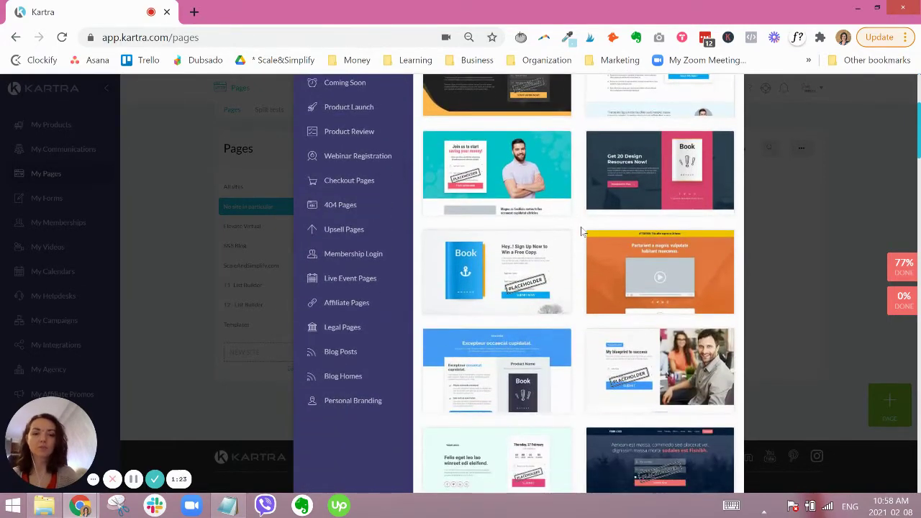
scroll(580, 230, down, 5)
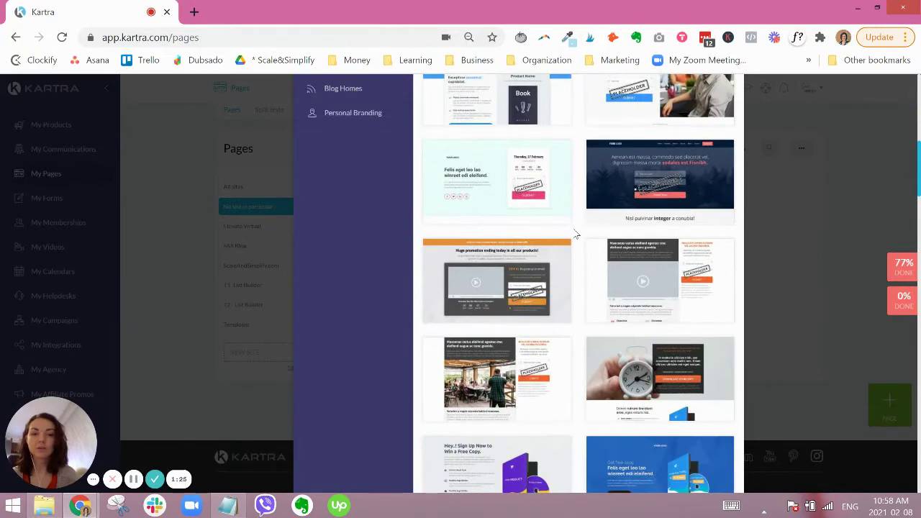
scroll(574, 280, down, 3)
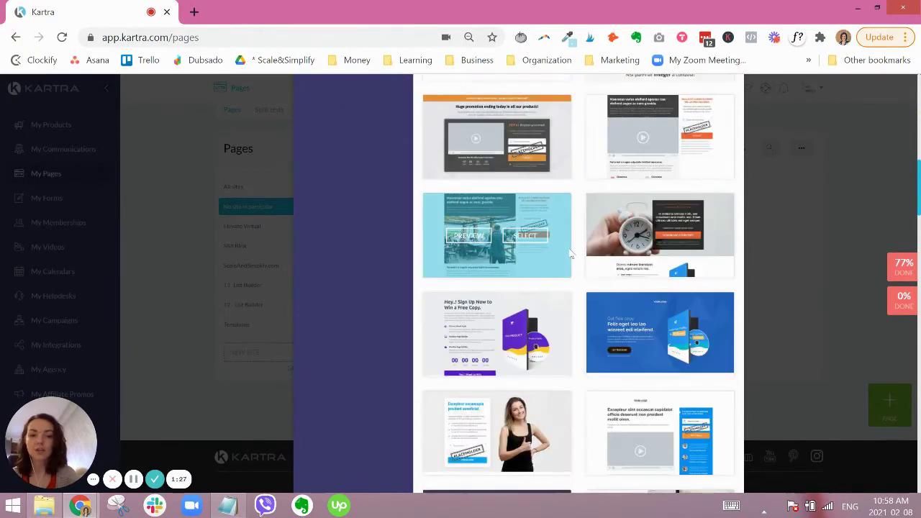
scroll(571, 253, down, 8)
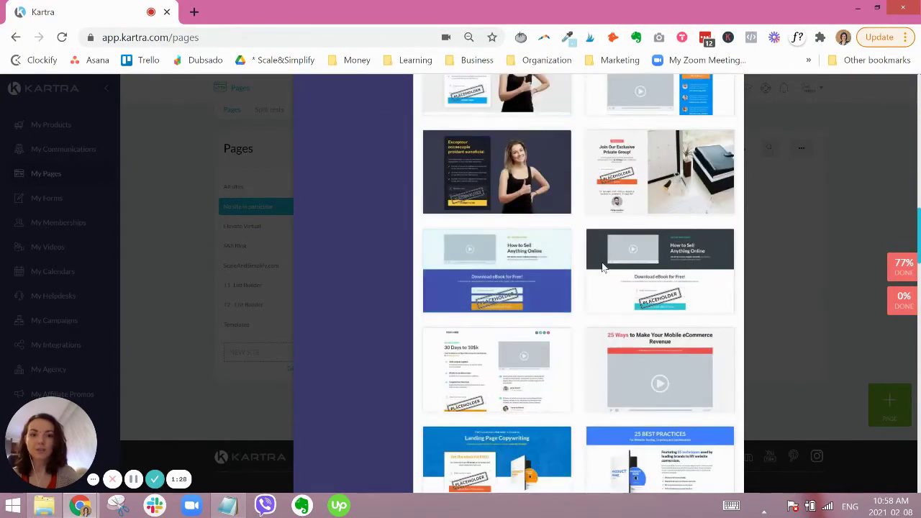
scroll(586, 259, down, 7)
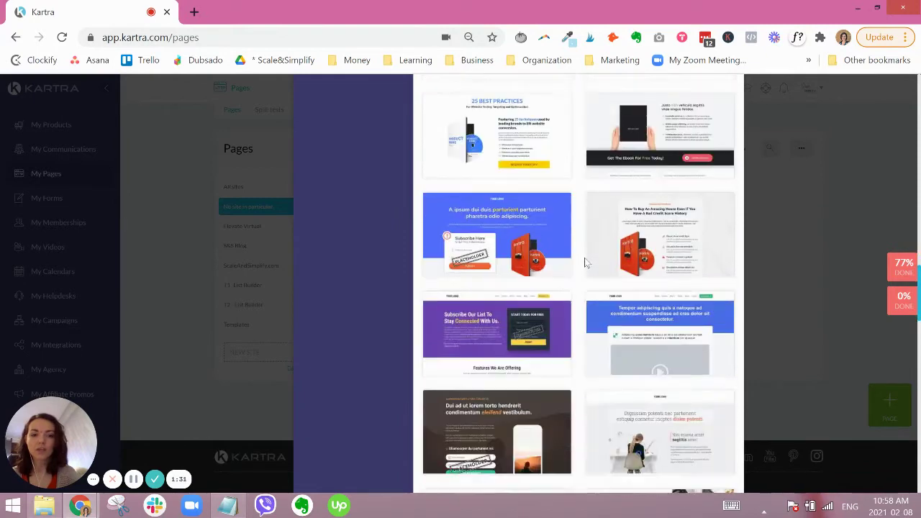
scroll(584, 263, up, 6)
scroll(585, 263, up, 4)
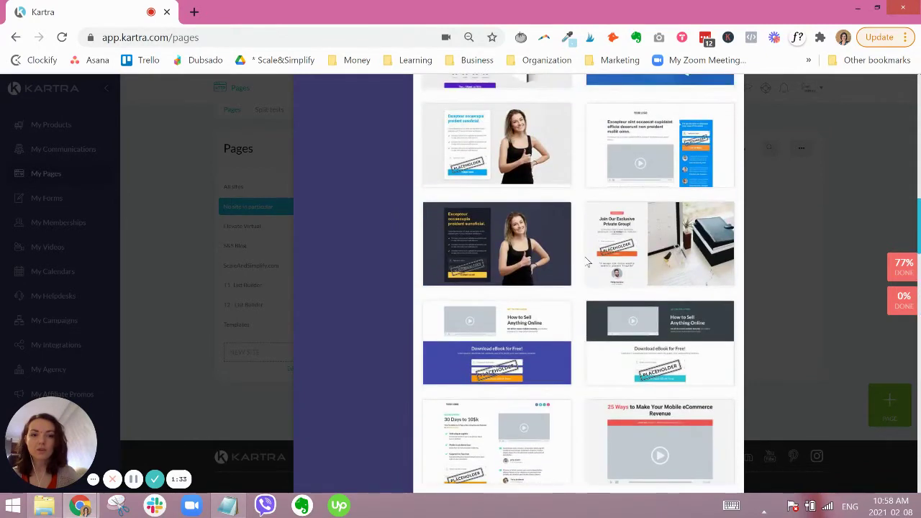
scroll(587, 263, up, 6)
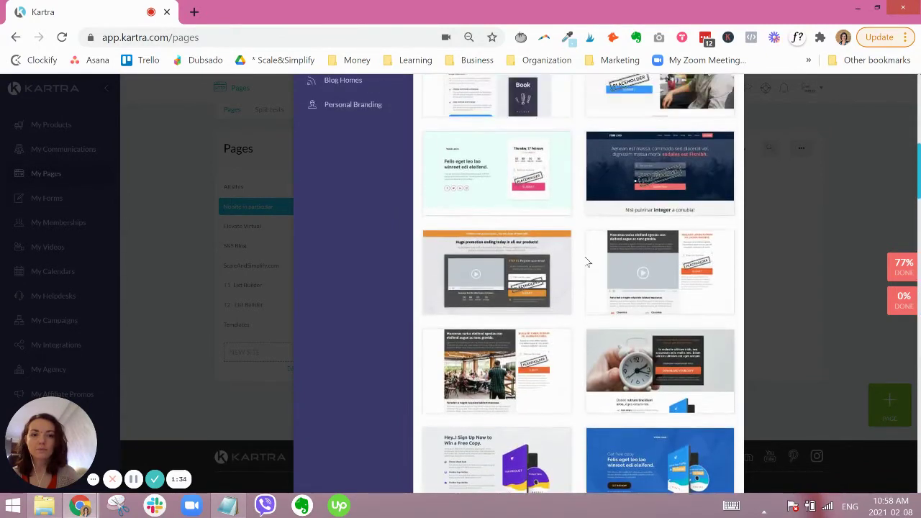
scroll(588, 262, up, 3)
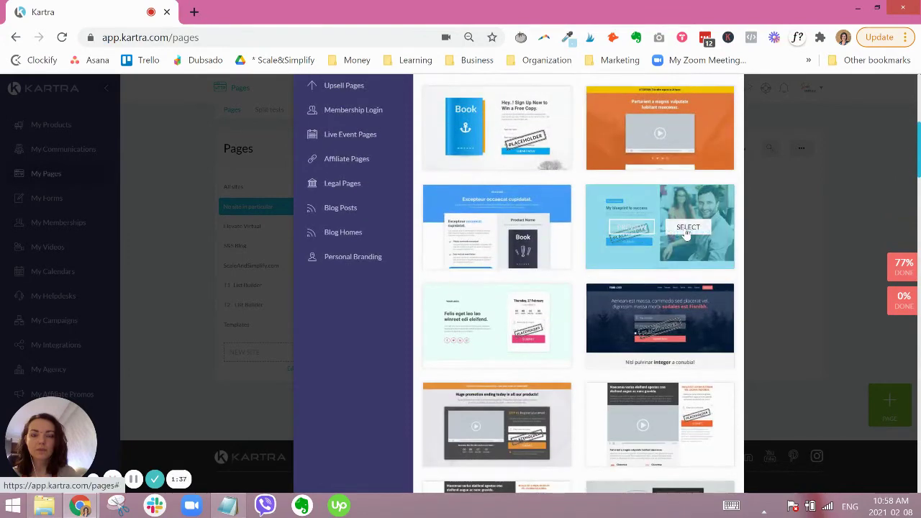
click(687, 229)
scroll(727, 216, up, 1)
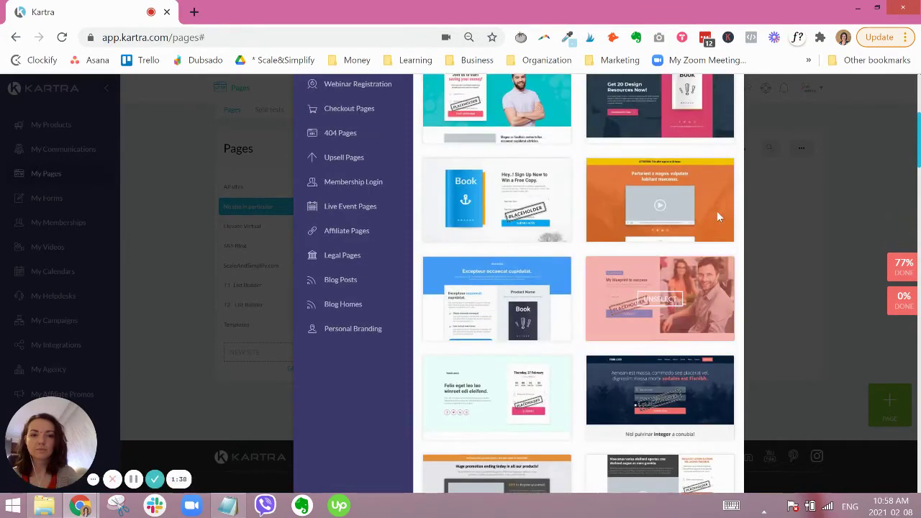
scroll(716, 216, up, 5)
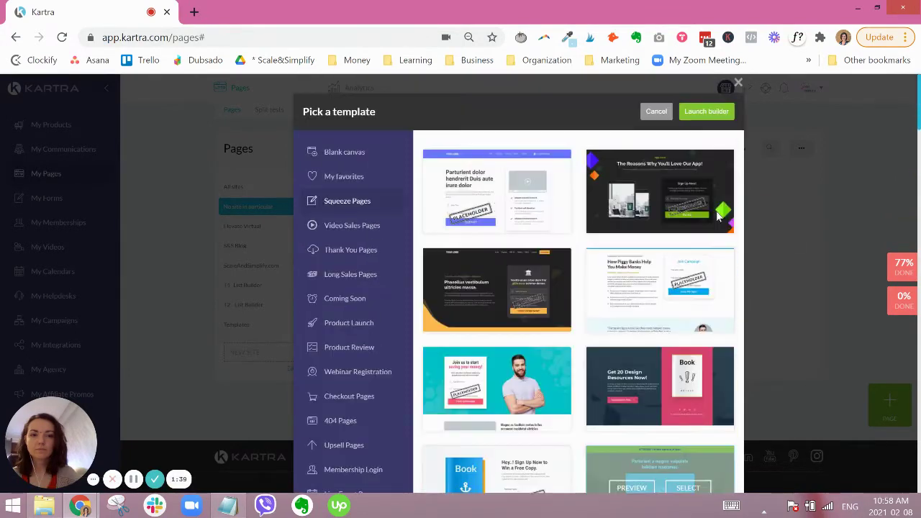
click(705, 113)
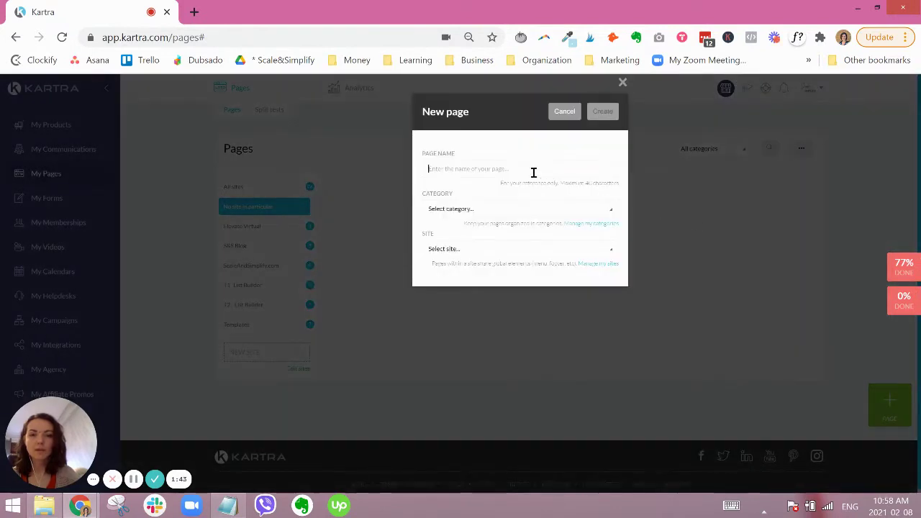
Name the new page "Awesome Optin Page" and assign it to the Freebies category.
text(A)
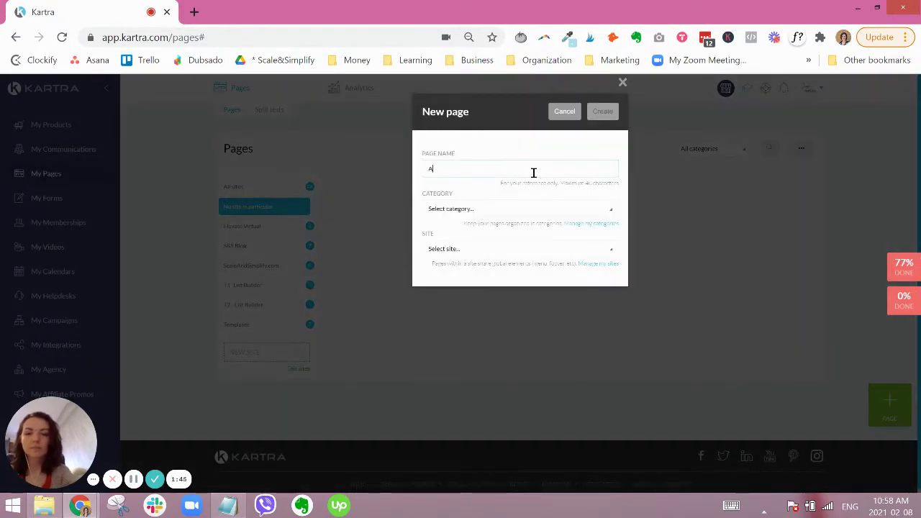
text(wesome)
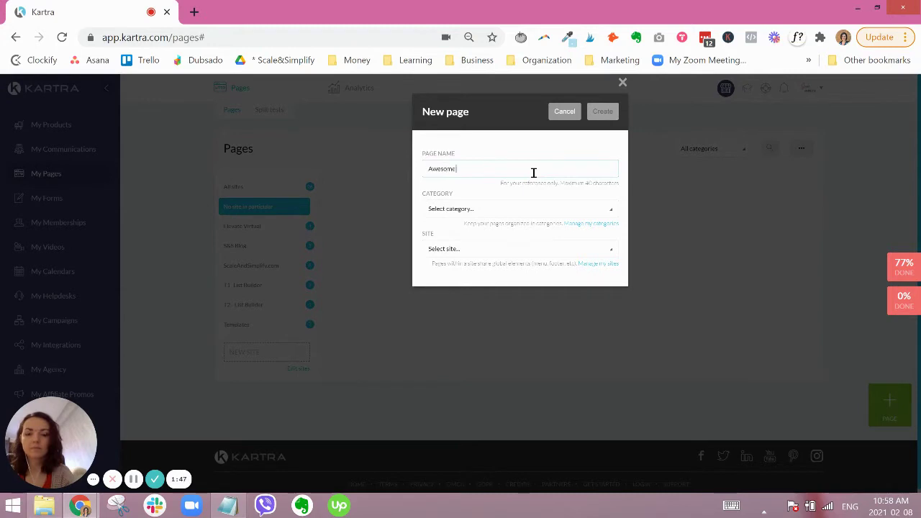
text( Optin Page)
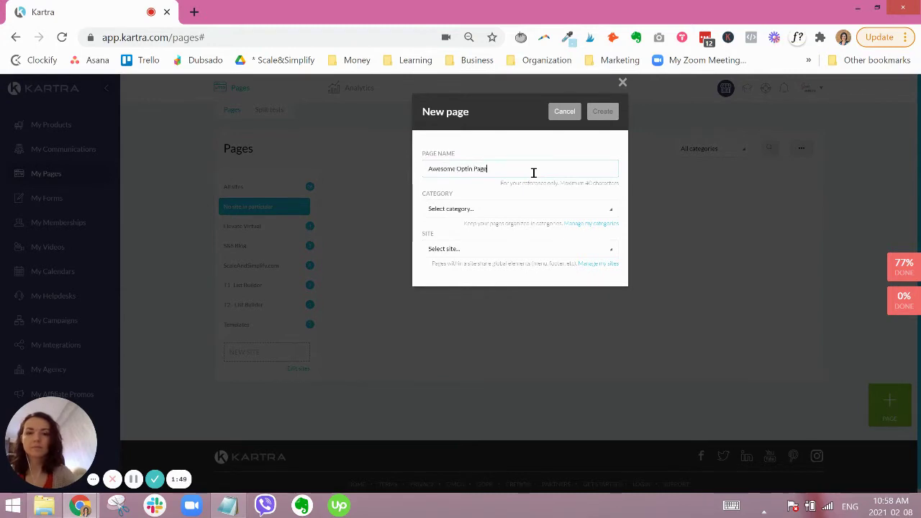
click(494, 213)
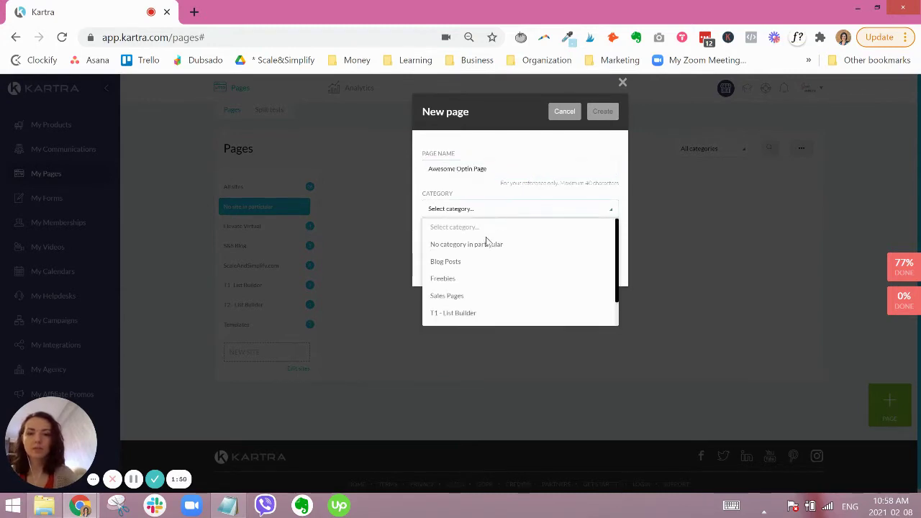
click(453, 279)
drag(488, 223, 575, 228)
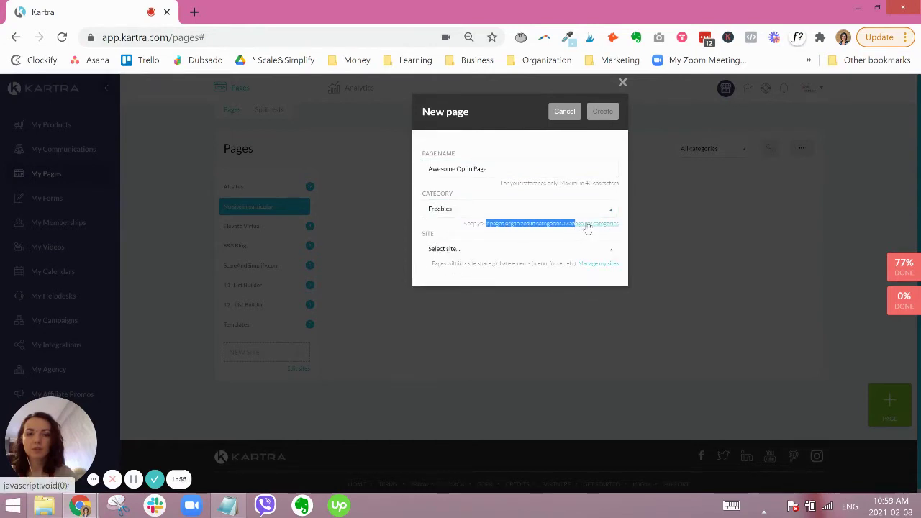
click(485, 224)
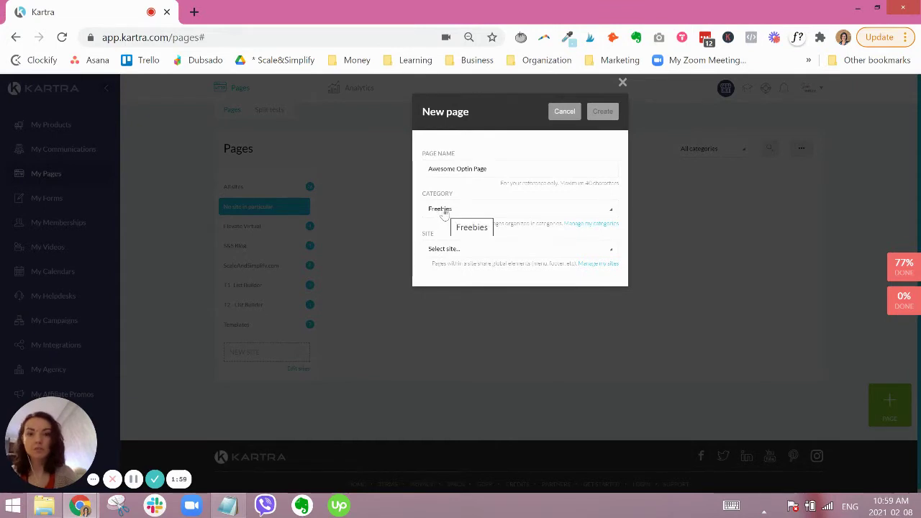
Assign the new page to the Templates site and create it.
click(442, 253)
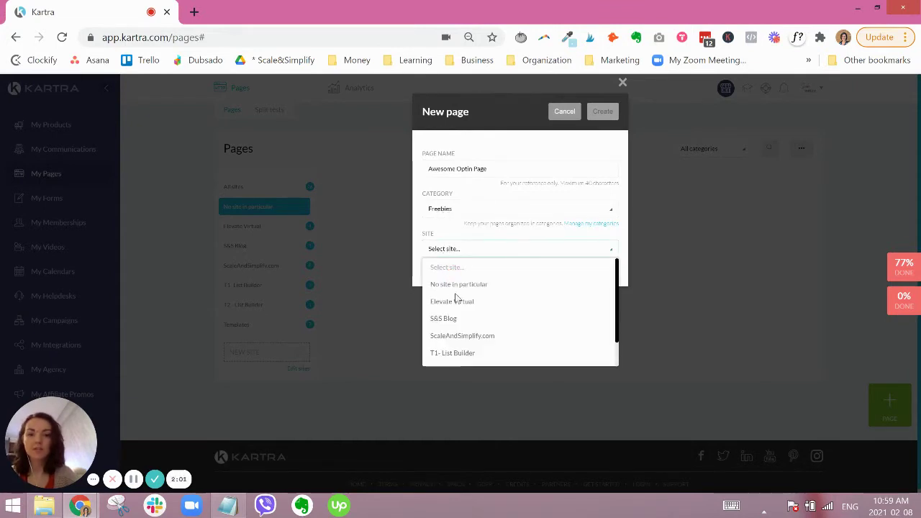
scroll(457, 349, down, 1)
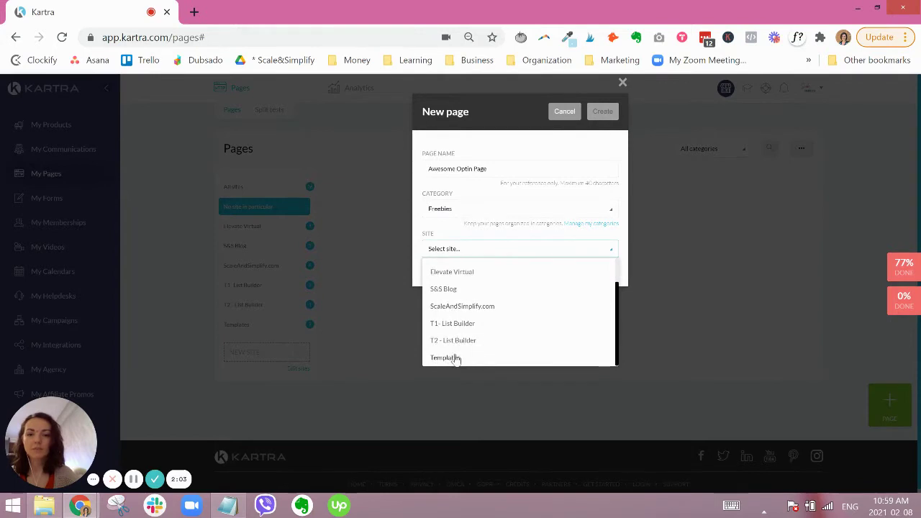
click(453, 357)
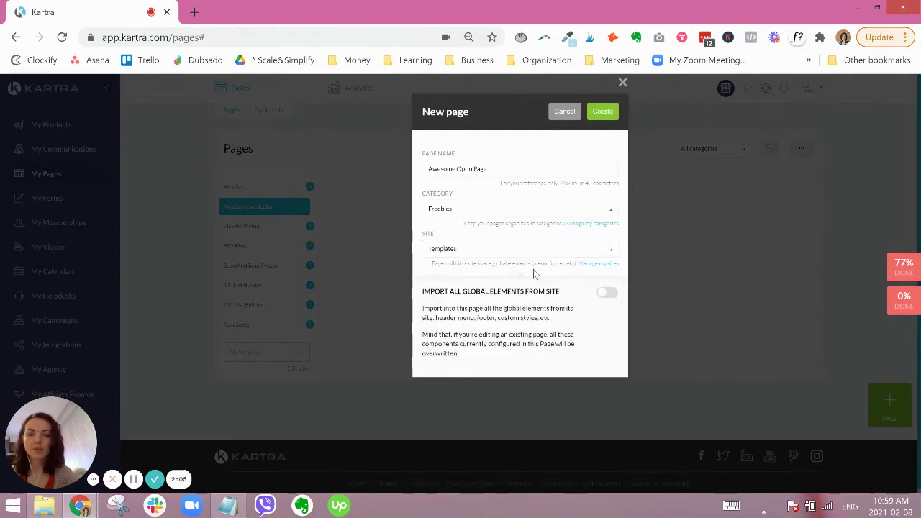
click(601, 119)
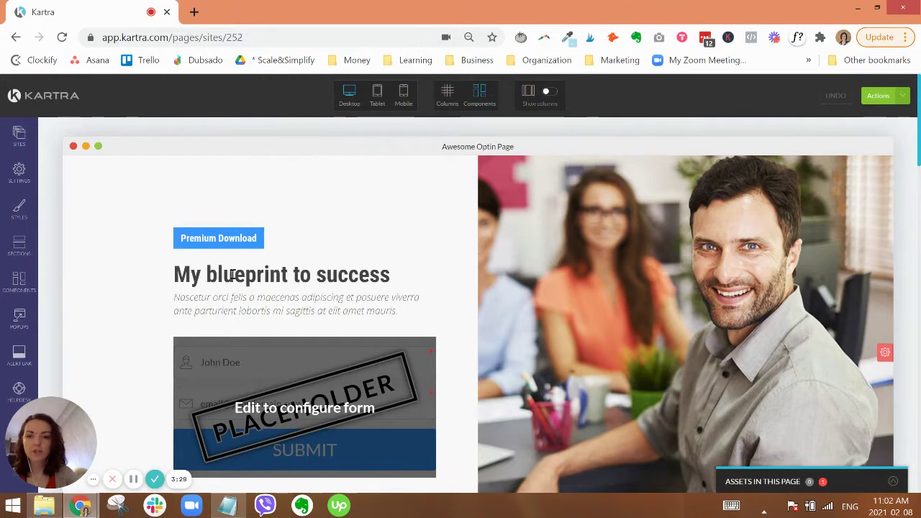
Review the template's sections, from the headline and opt-in form through the book content to the testimonials.
mouse_move(222, 278)
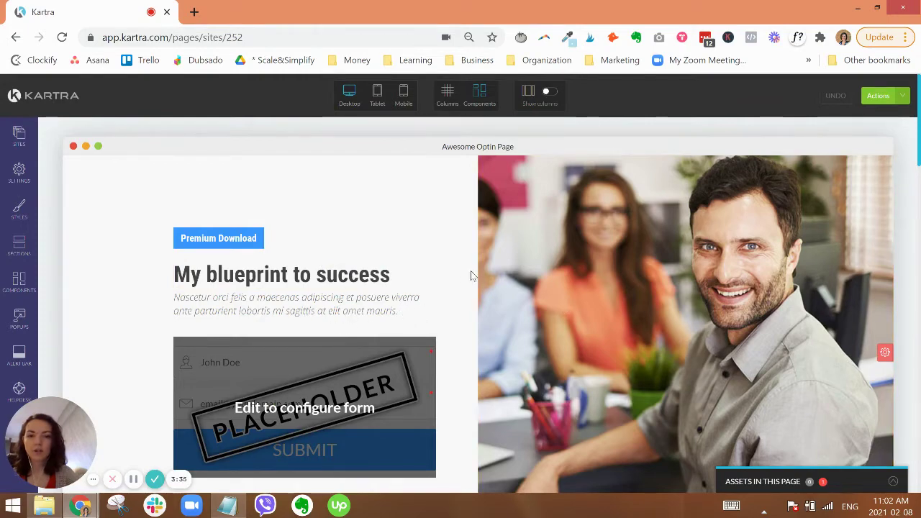
scroll(473, 268, down, 2)
scroll(626, 246, up, 1)
scroll(566, 243, down, 5)
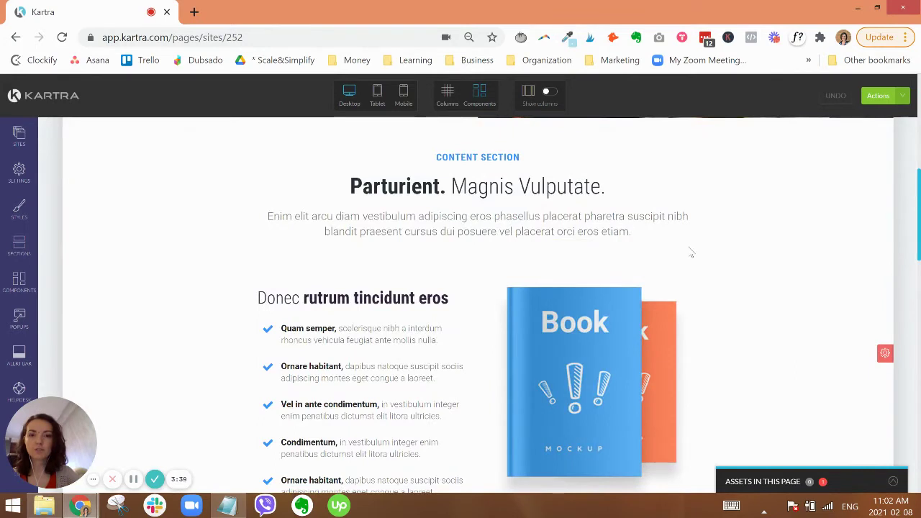
scroll(690, 251, down, 1)
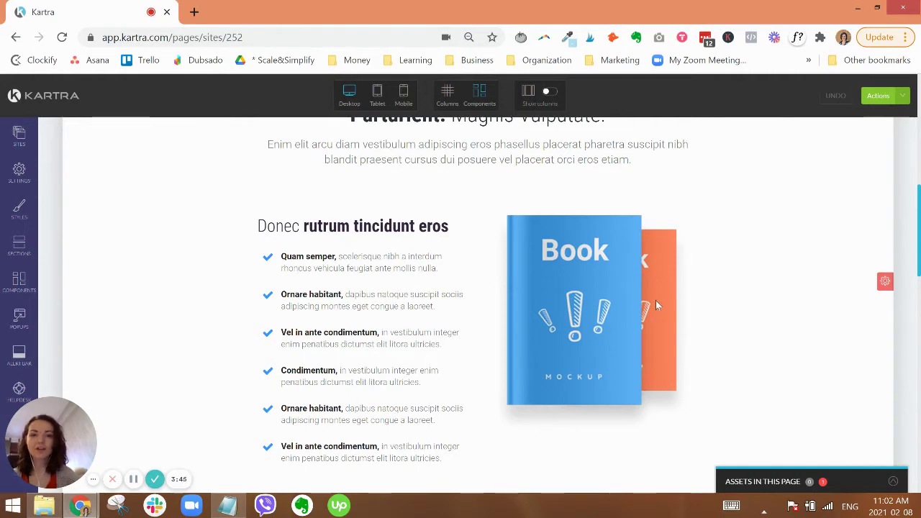
scroll(669, 302, up, 7)
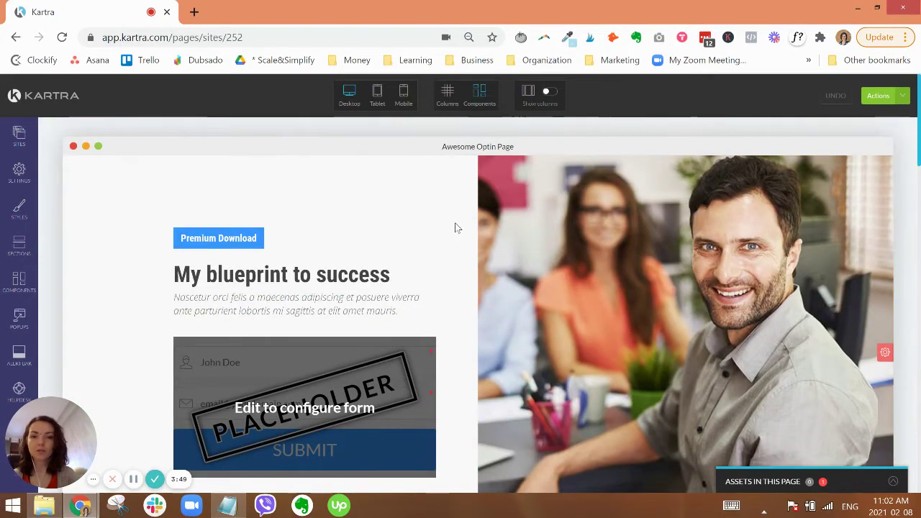
scroll(455, 228, down, 7)
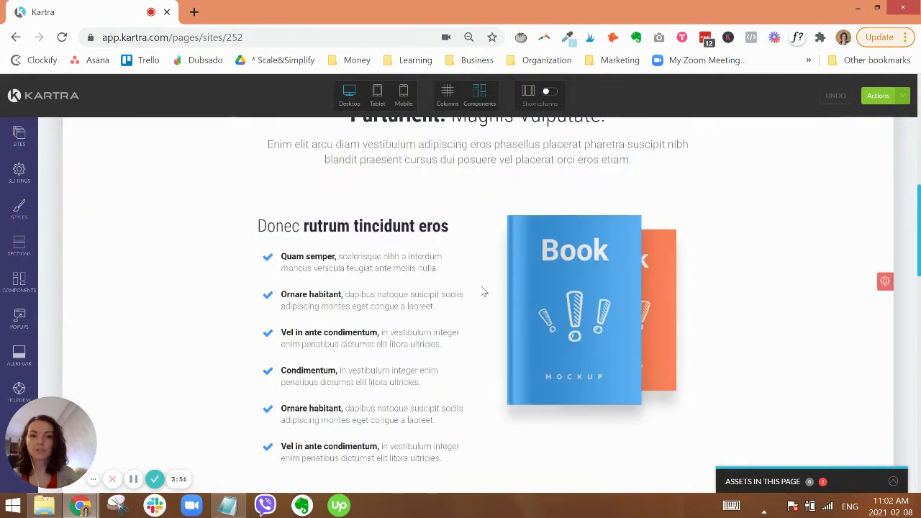
scroll(484, 292, down, 7)
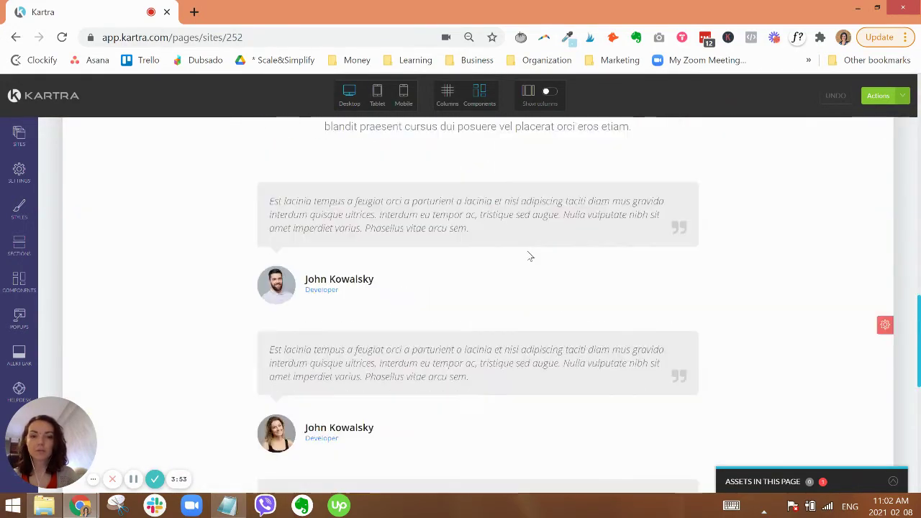
Delete the section with the "Download your copy" call to action above the page footer.
scroll(667, 257, down, 6)
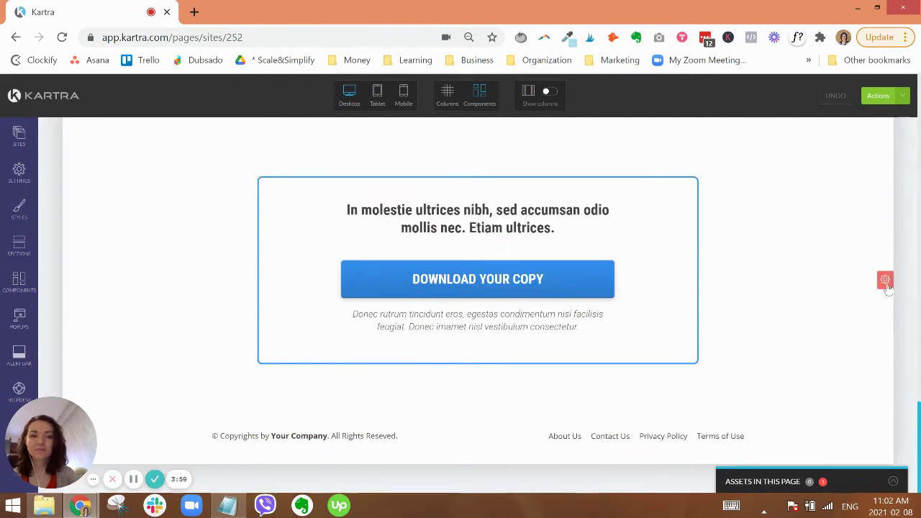
mouse_move(885, 280)
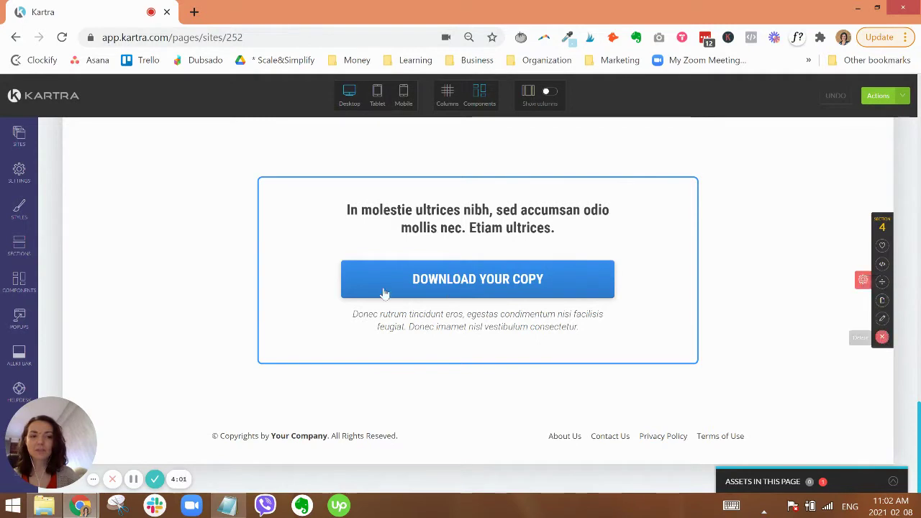
click(882, 338)
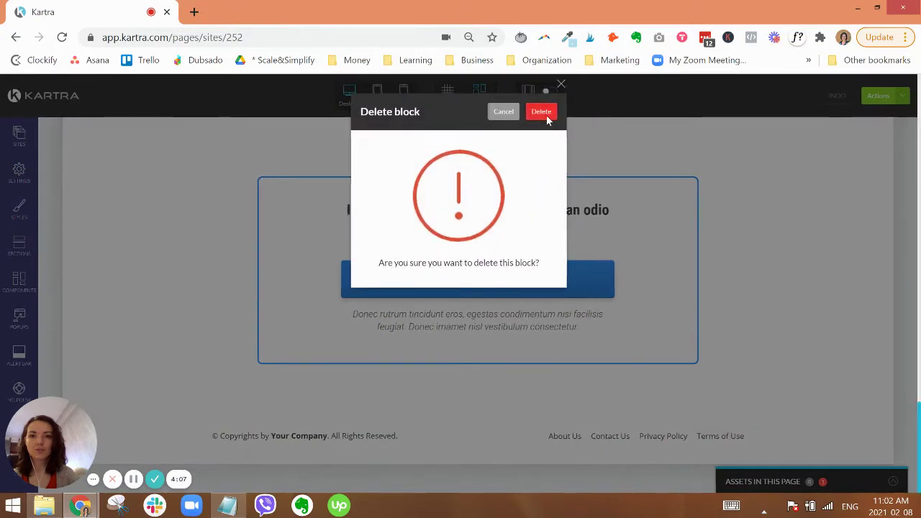
click(544, 113)
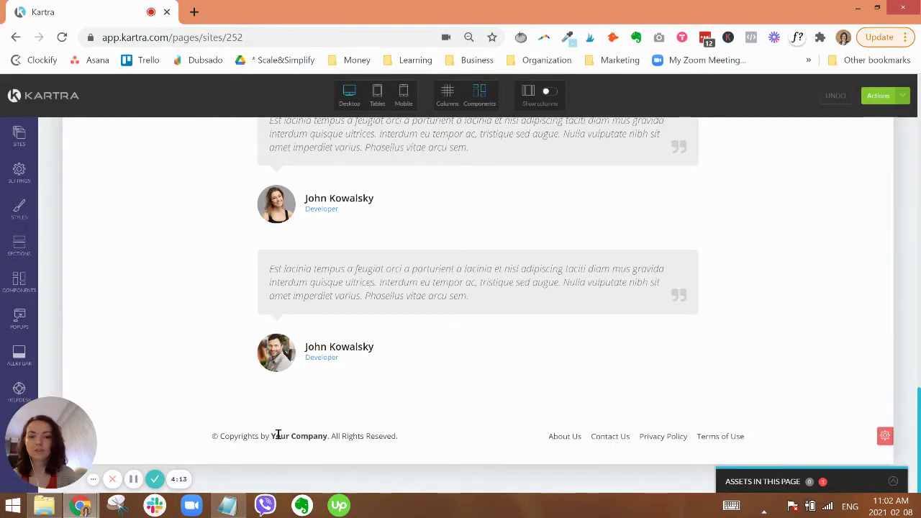
scroll(799, 331, up, 20)
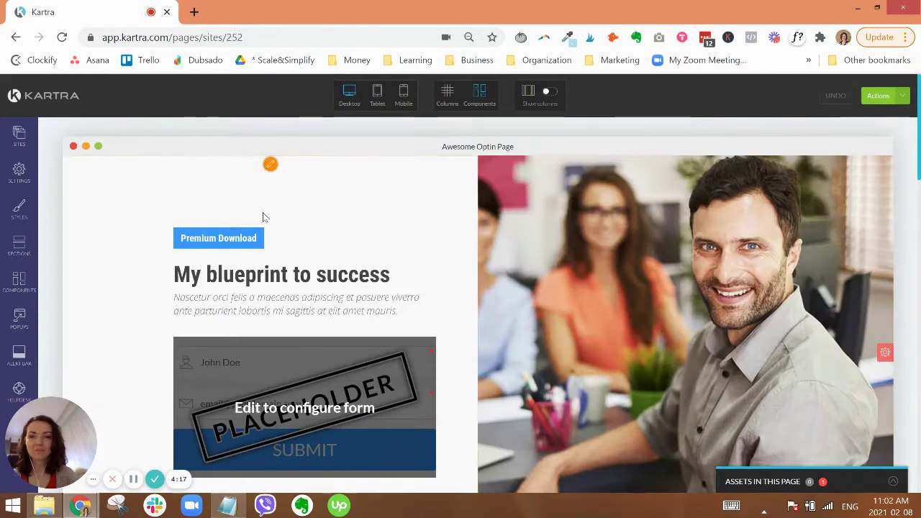
scroll(263, 211, down, 2)
mouse_move(337, 231)
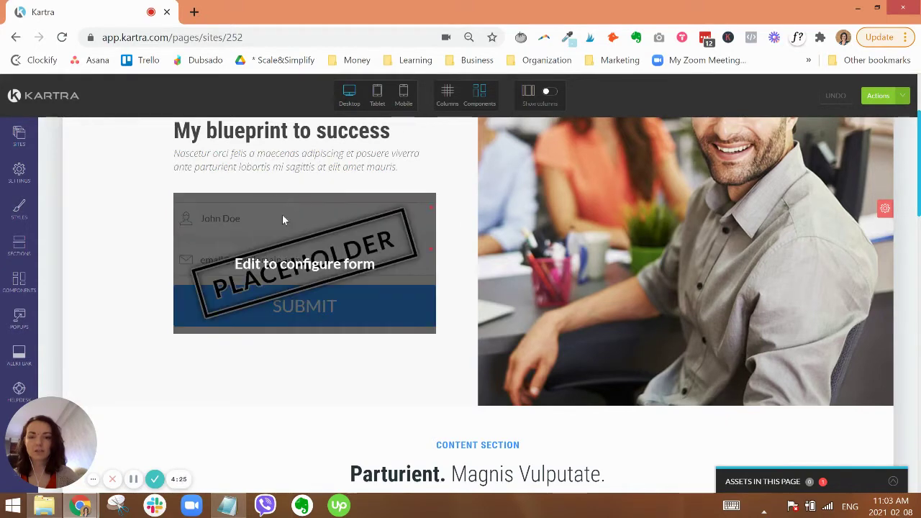
scroll(307, 230, up, 2)
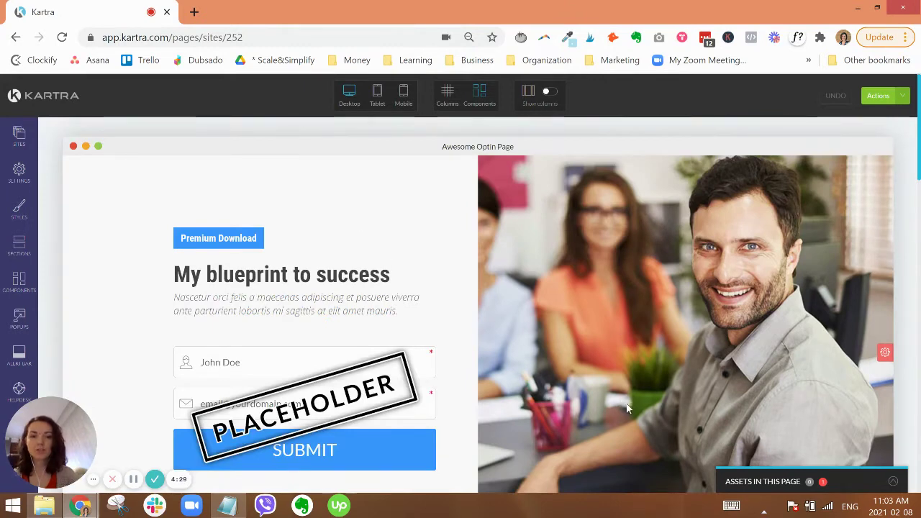
Open the page's SEO parameters and review the page title, meta description, meta keywords and author fields.
scroll(432, 231, down, 1)
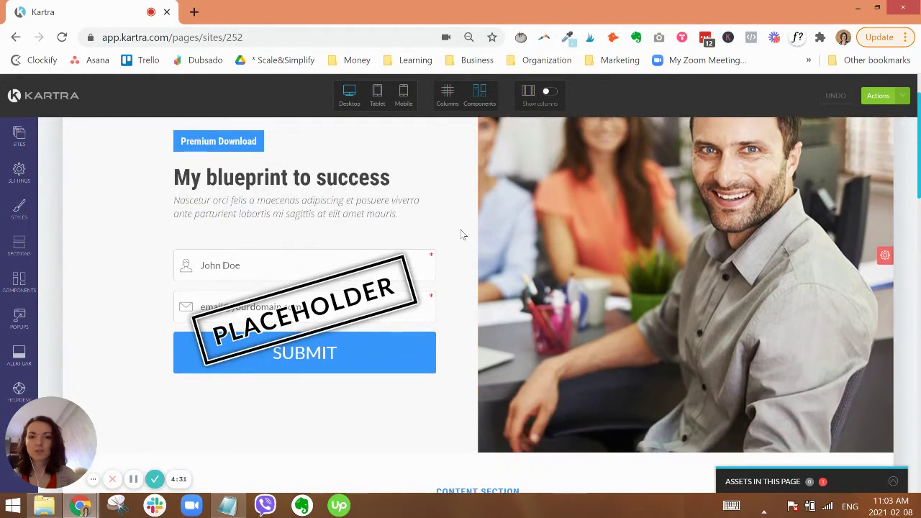
scroll(463, 234, up, 1)
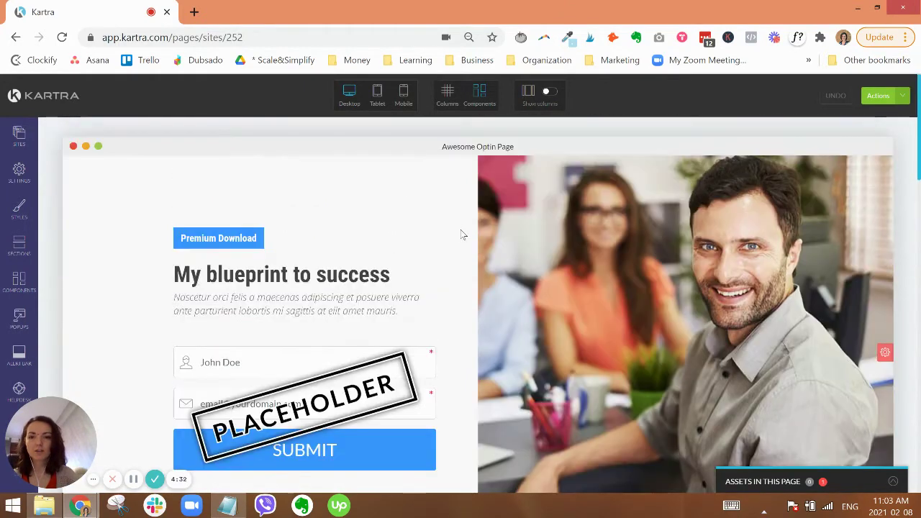
click(19, 174)
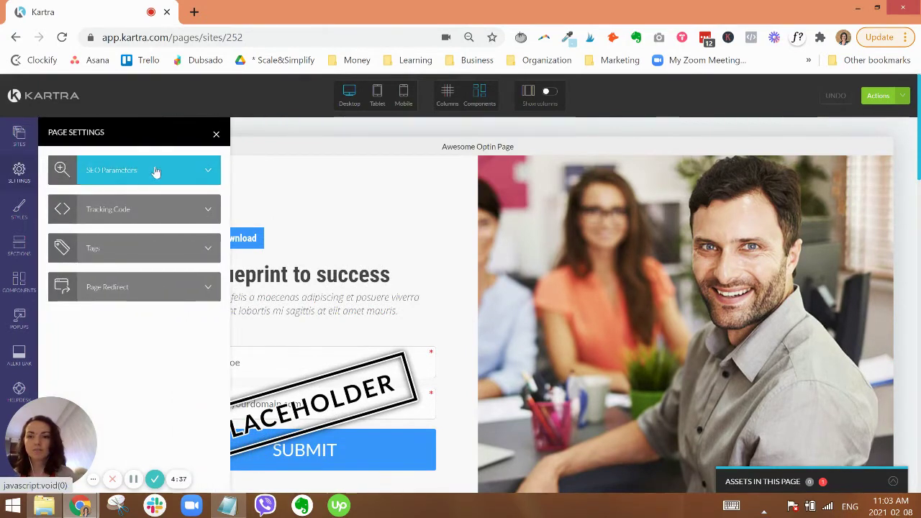
click(131, 173)
triple_click(122, 174)
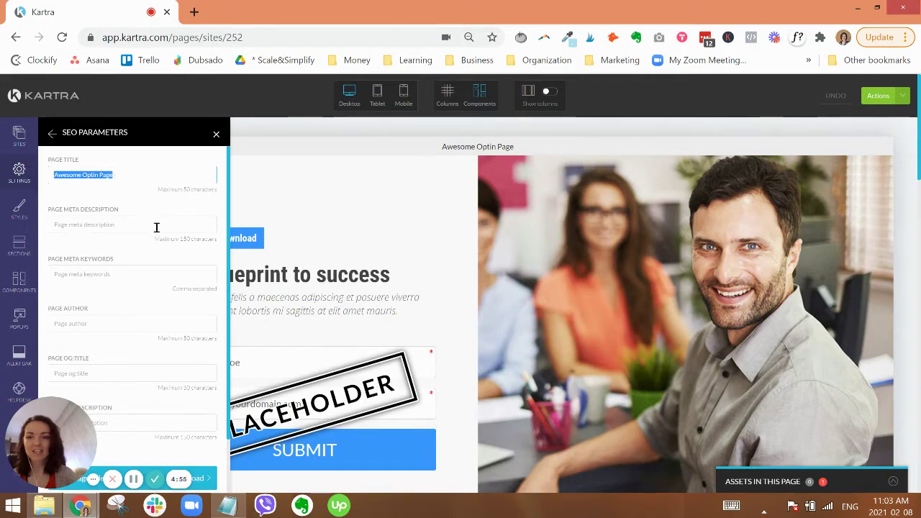
scroll(164, 227, down, 1)
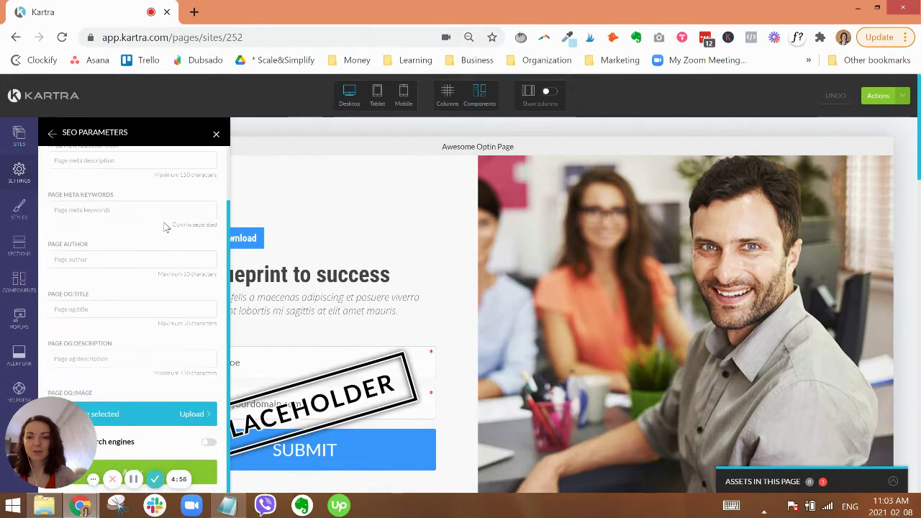
click(136, 310)
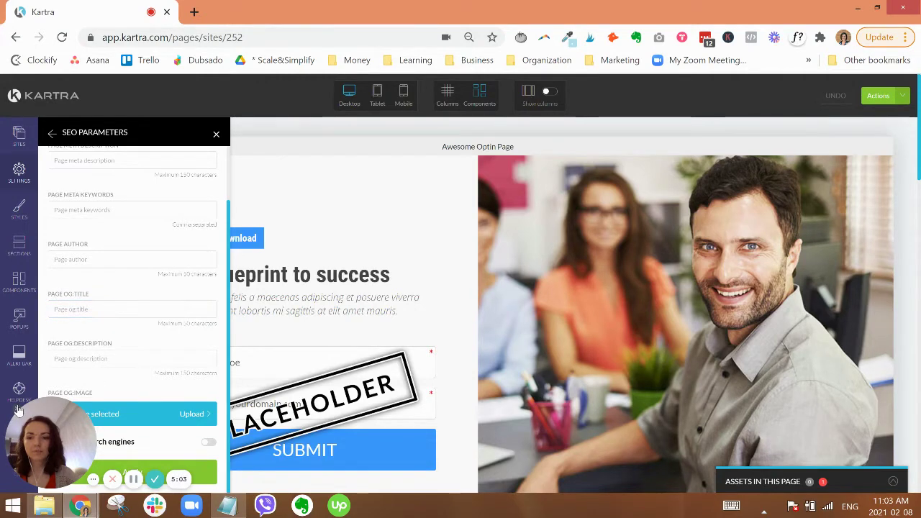
click(97, 260)
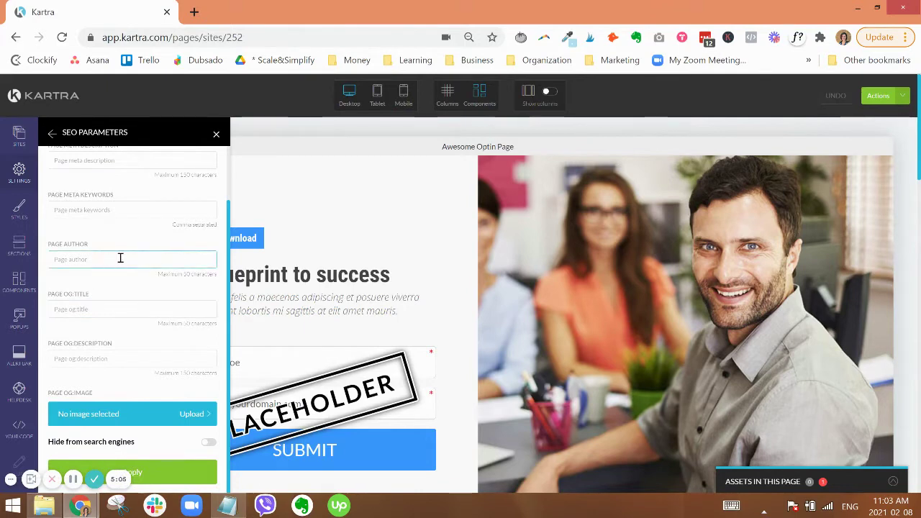
Review the OG title, OG description and OG image fields, apply the SEO parameters without entries there and close the settings.
click(101, 311)
click(108, 362)
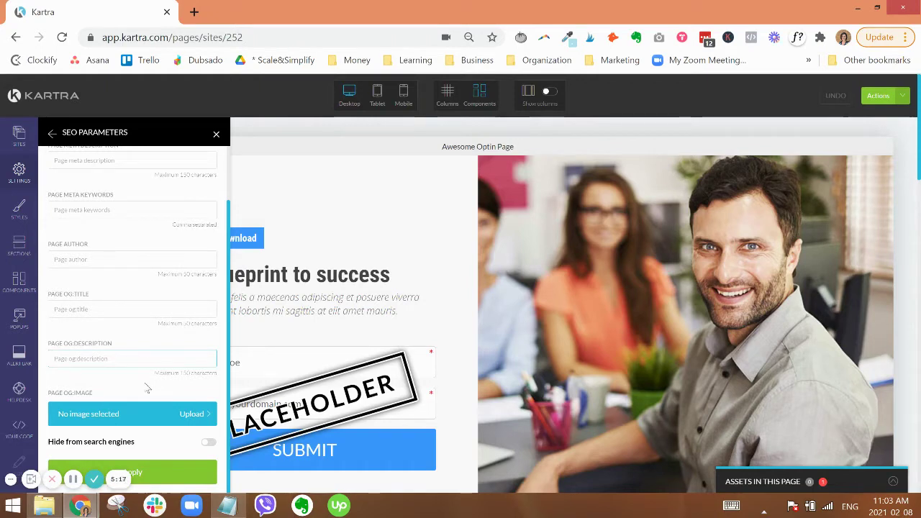
click(116, 311)
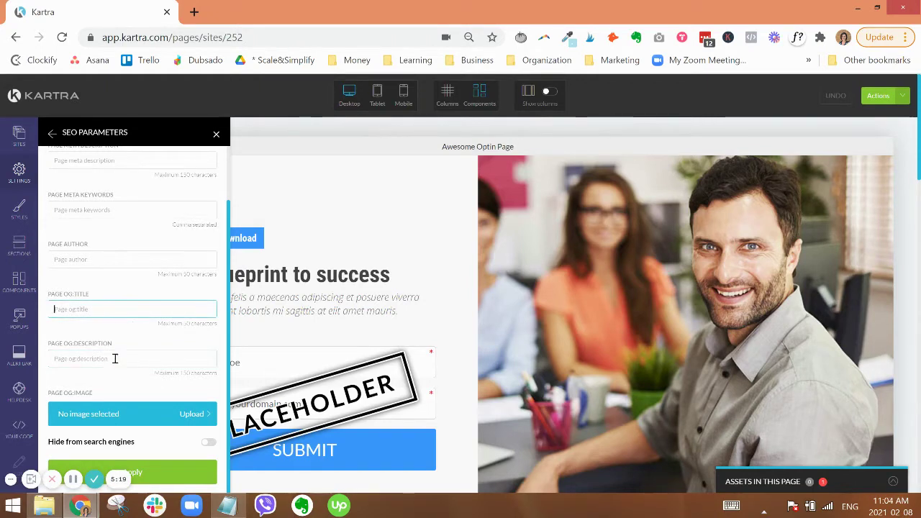
click(64, 361)
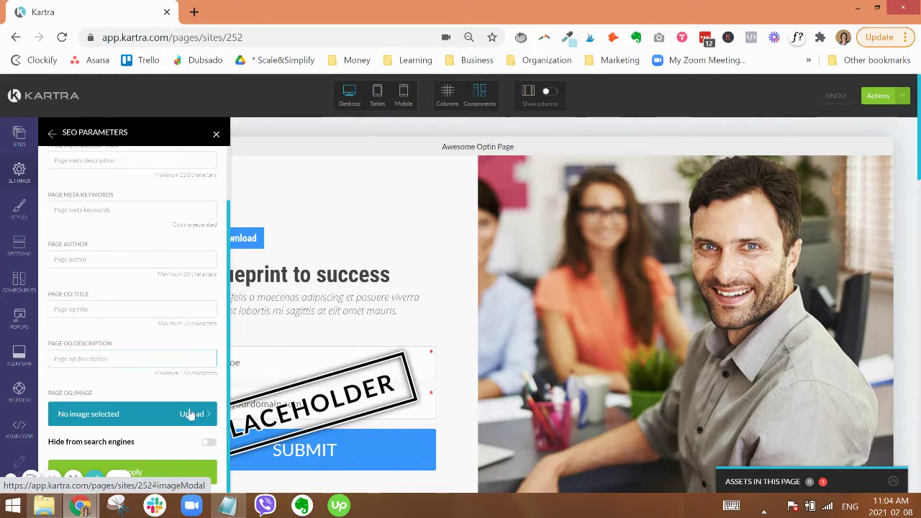
click(179, 472)
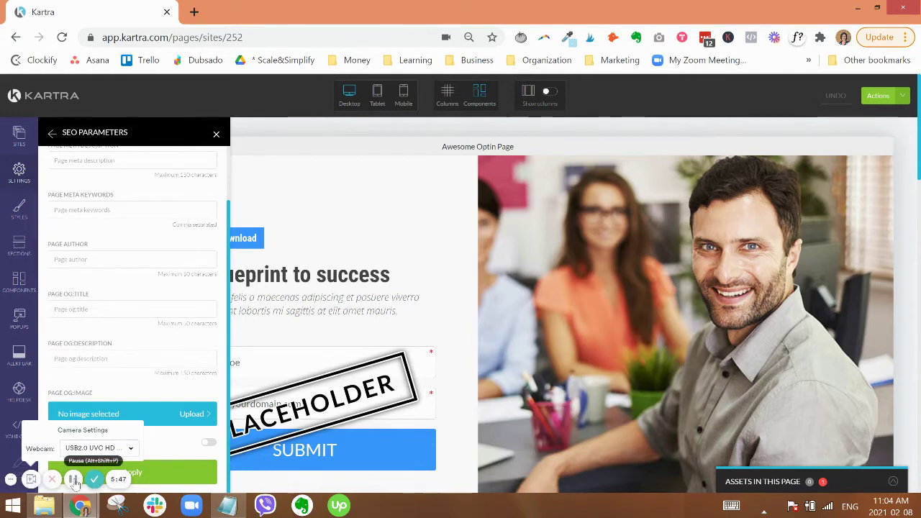
click(213, 132)
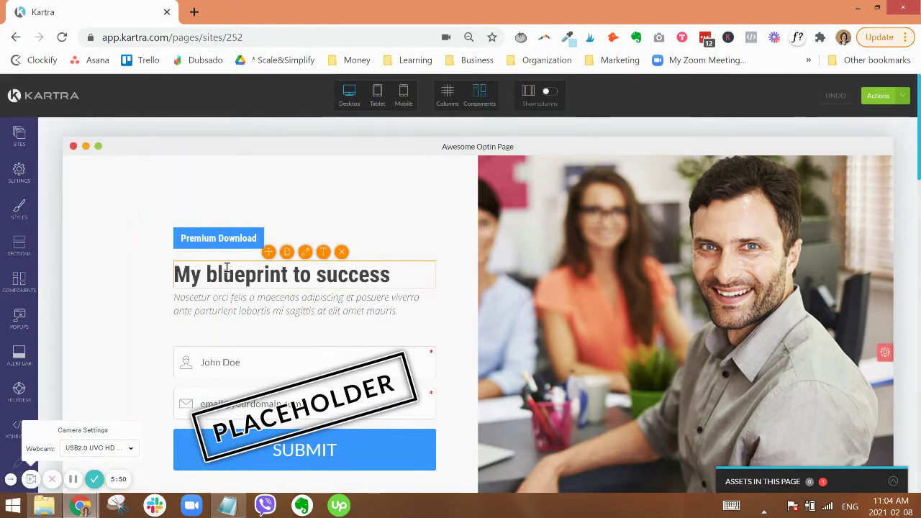
Set the component font family in the page style to Tahoma and apply it.
scroll(232, 272, down, 1)
click(19, 210)
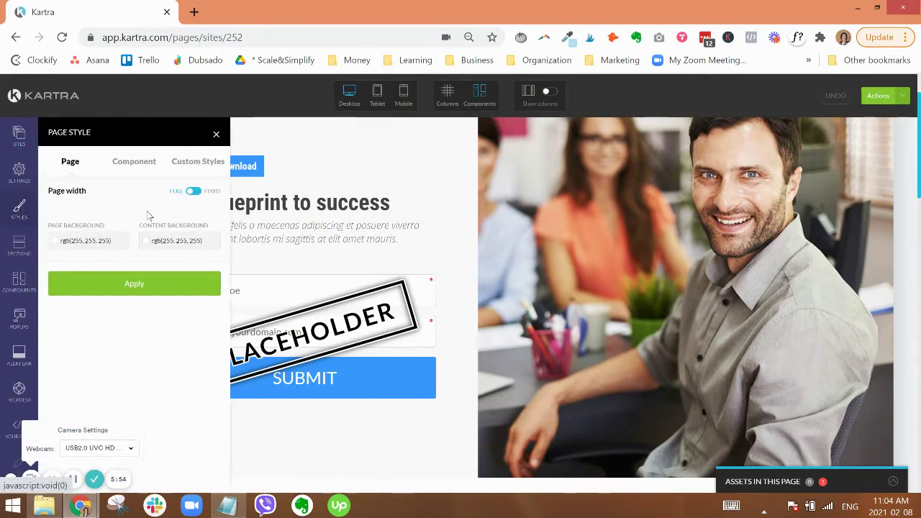
click(144, 166)
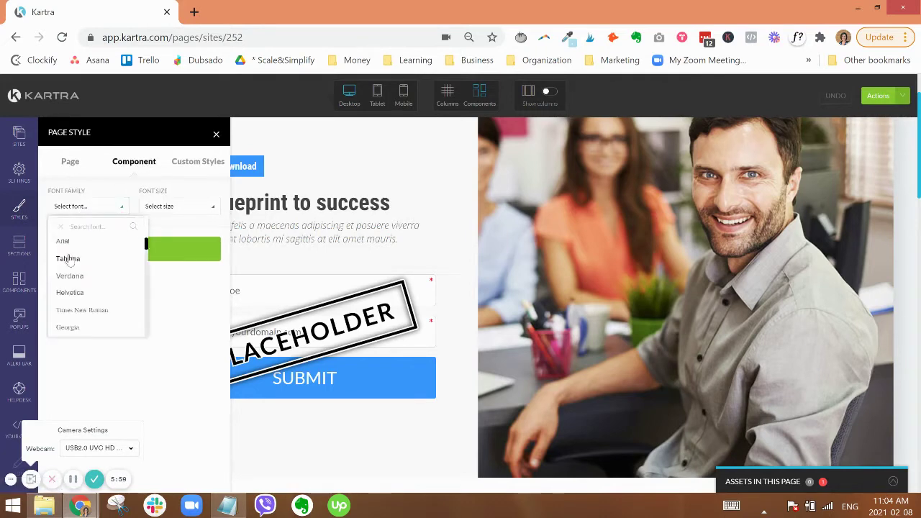
click(70, 259)
click(69, 259)
click(94, 251)
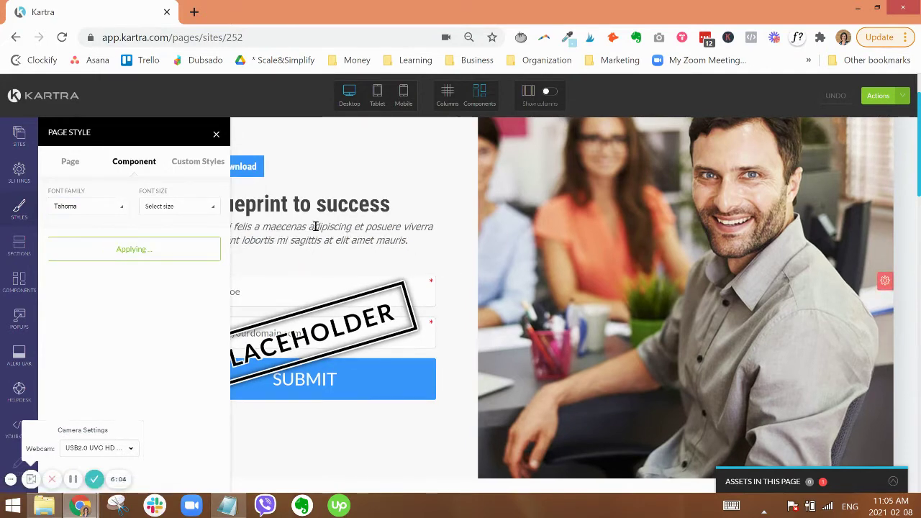
Apply a component font size of 0.65rem to the page.
click(185, 206)
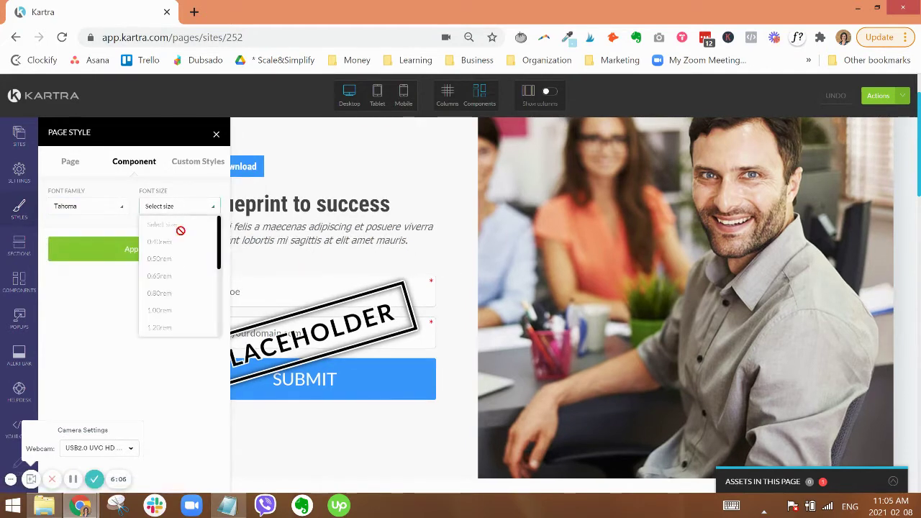
click(172, 277)
click(140, 249)
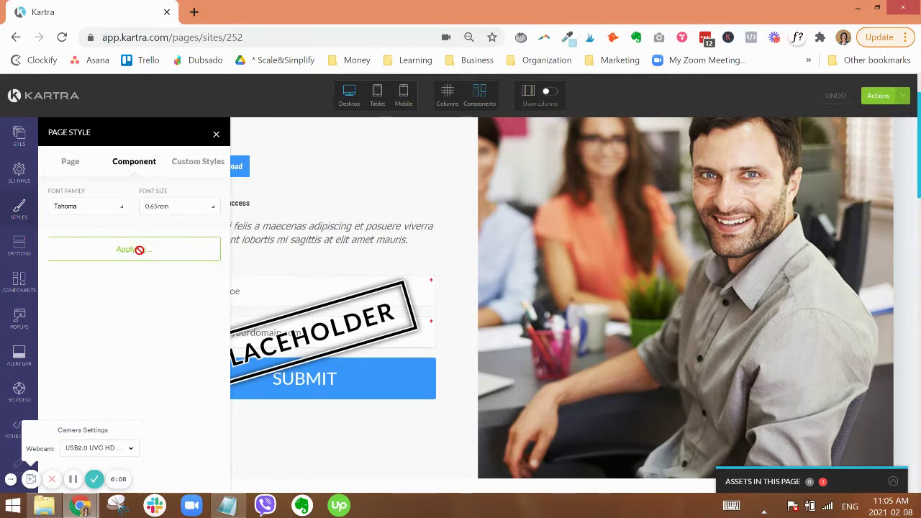
Set the component font size to 1.20rem, apply it and check the restyled text down the page.
click(165, 210)
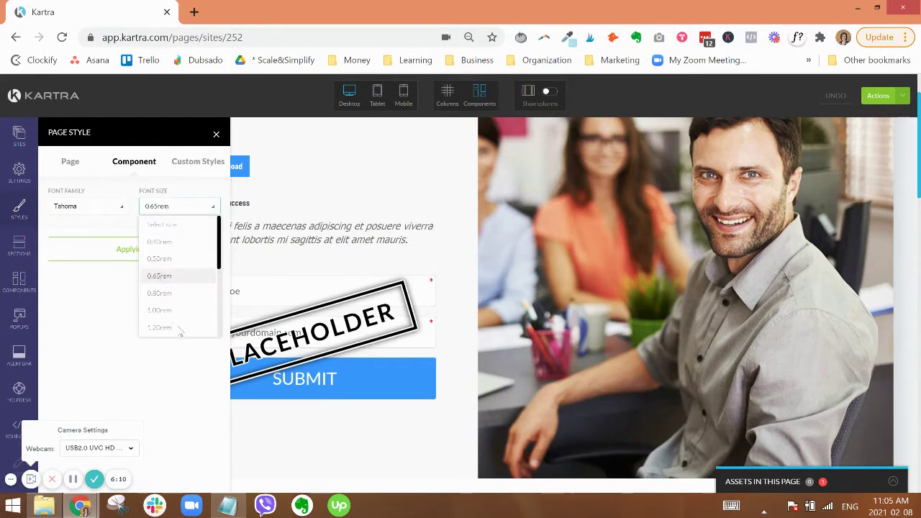
click(178, 329)
click(184, 251)
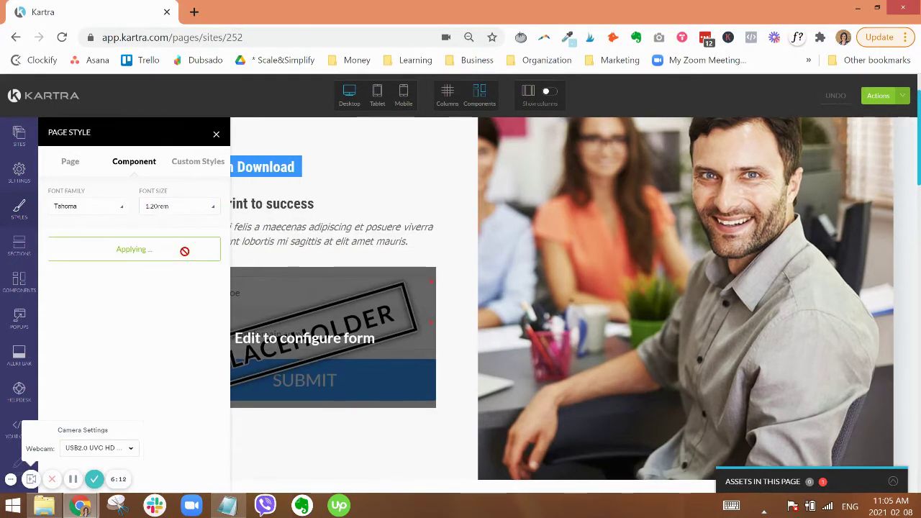
click(216, 133)
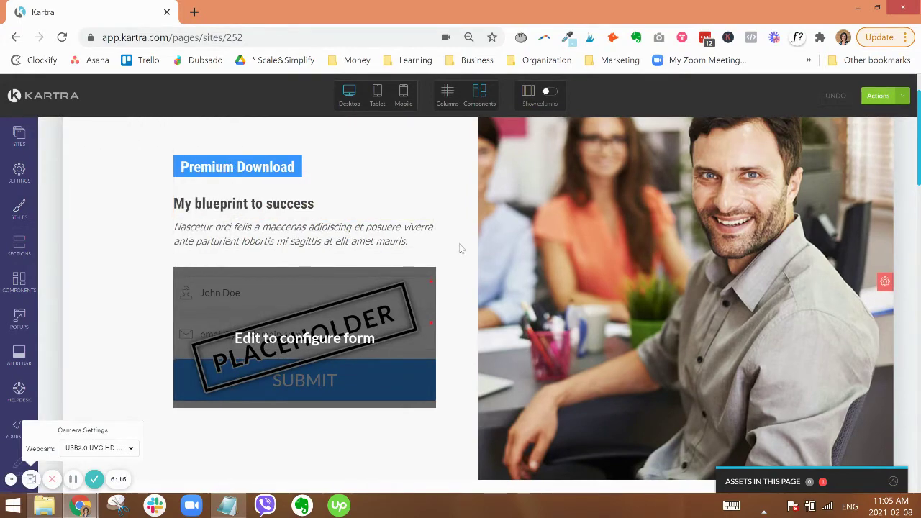
scroll(461, 249, down, 7)
scroll(719, 234, up, 1)
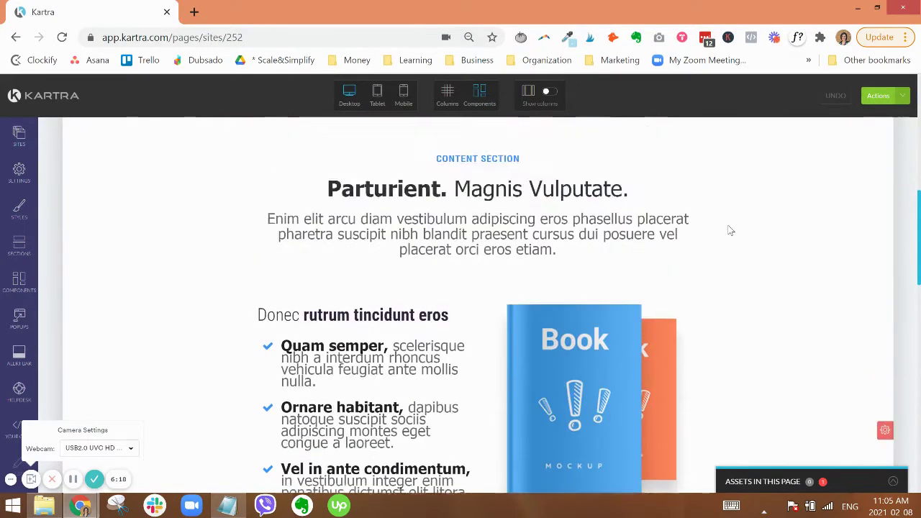
scroll(730, 230, up, 8)
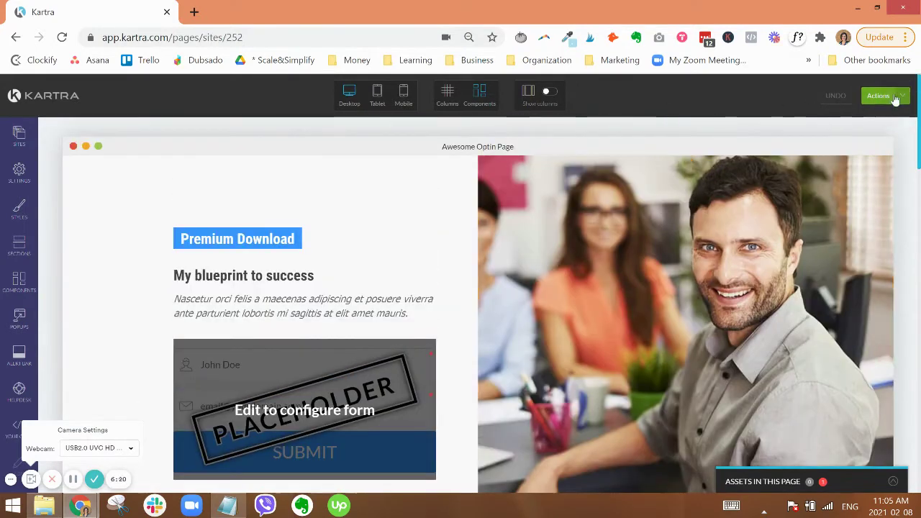
Publish the opt-in page live, get its page link, open the link's address for editing and close the publishing dialog.
click(895, 99)
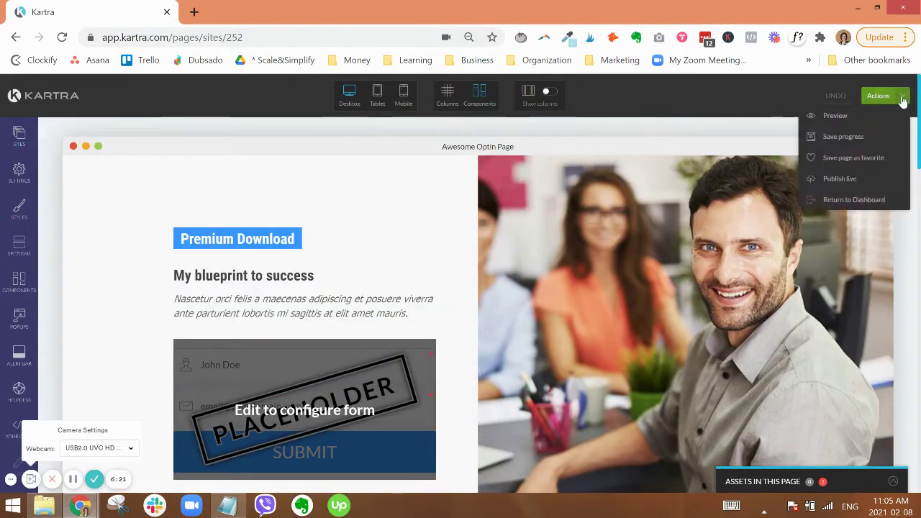
click(838, 180)
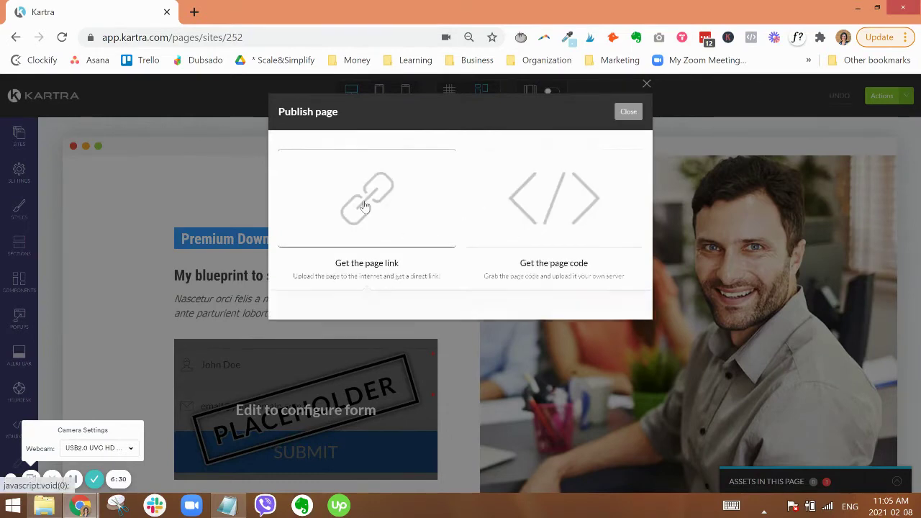
click(364, 205)
click(364, 331)
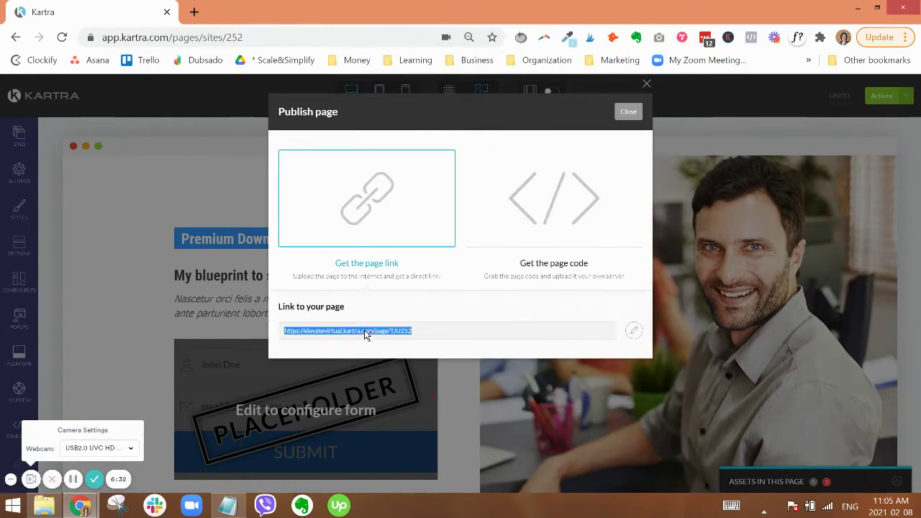
click(634, 332)
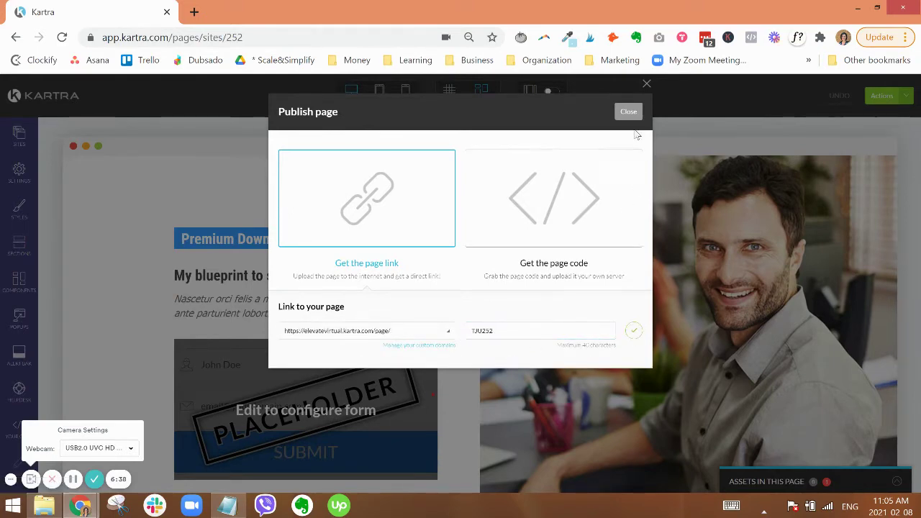
click(628, 113)
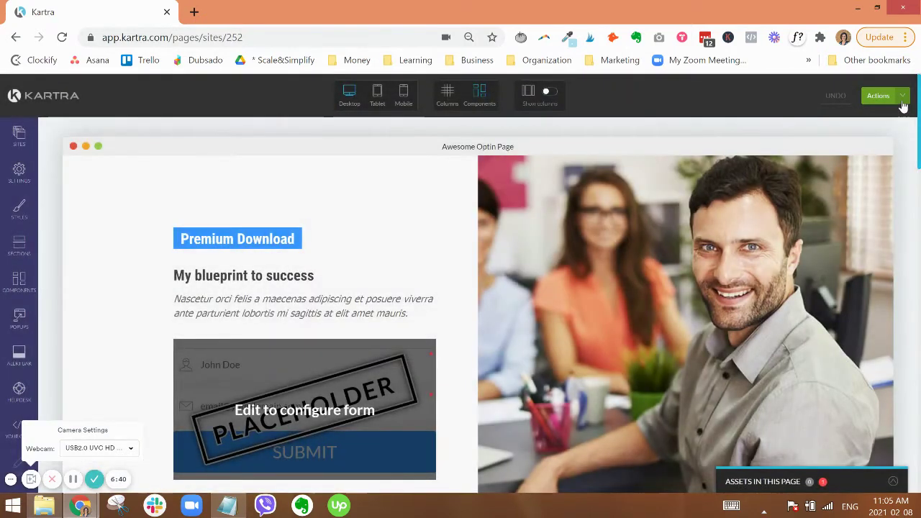
Exit the page builder to the dashboard.
click(902, 99)
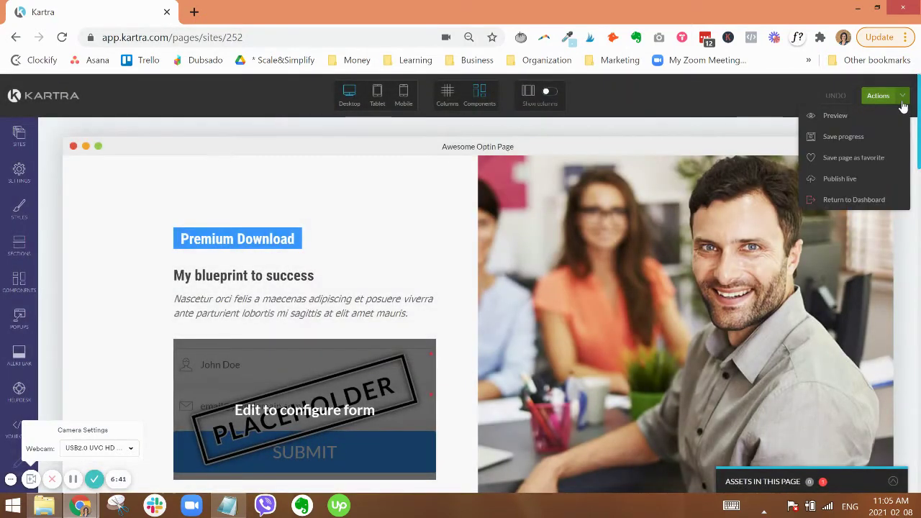
click(839, 205)
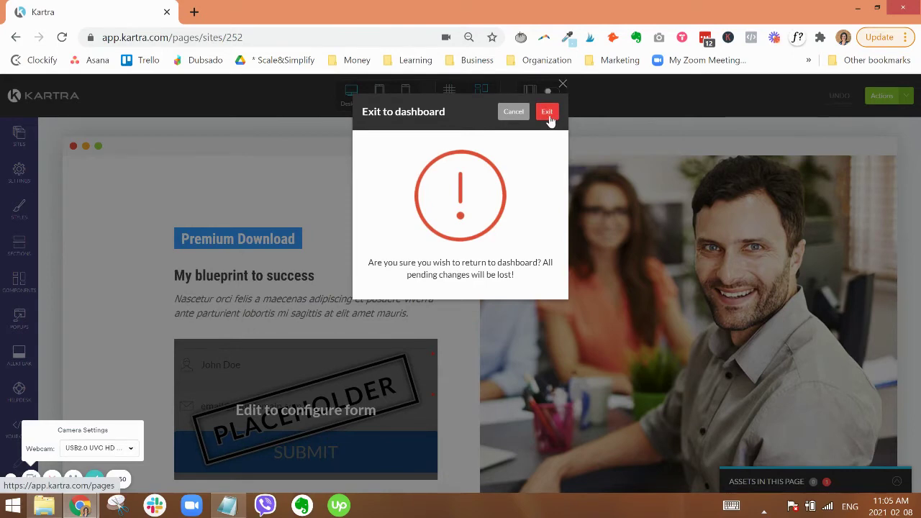
click(549, 121)
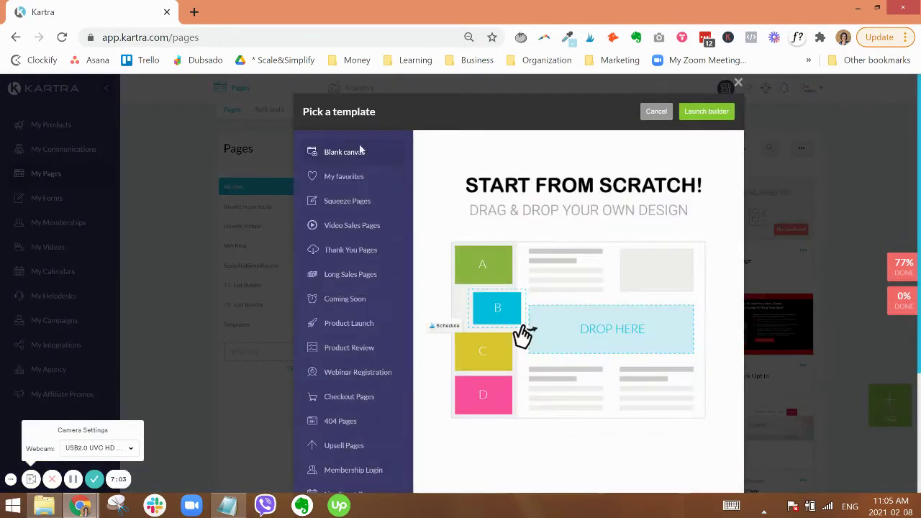
Select the Thank You Pages template with the photo of a woman beside the registration thank-you text for a new page.
click(348, 251)
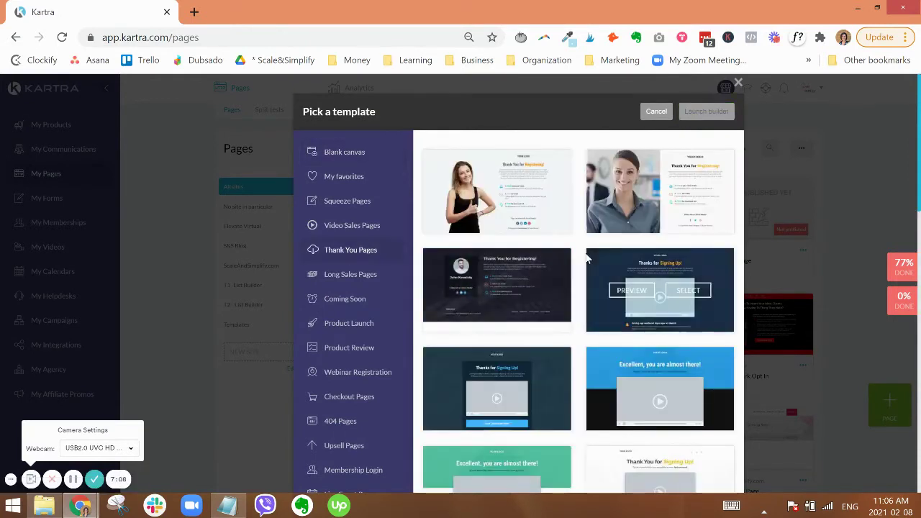
mouse_move(642, 200)
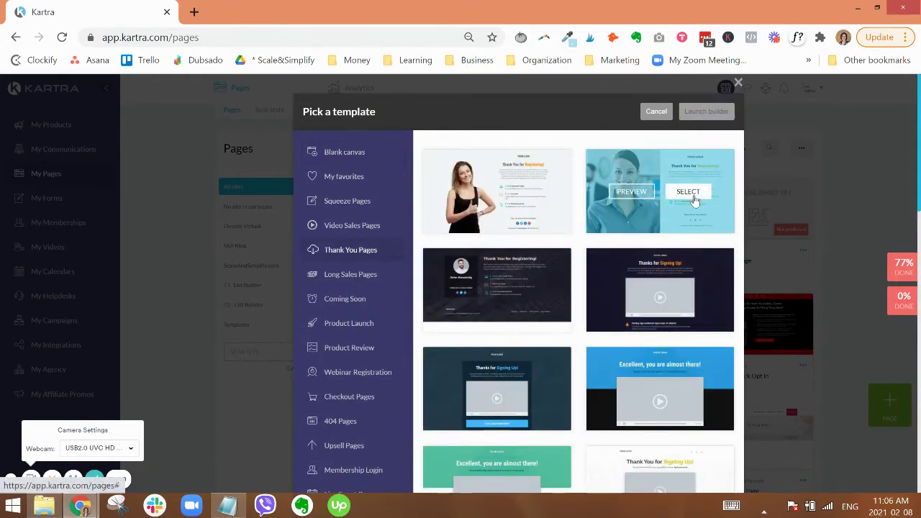
click(687, 193)
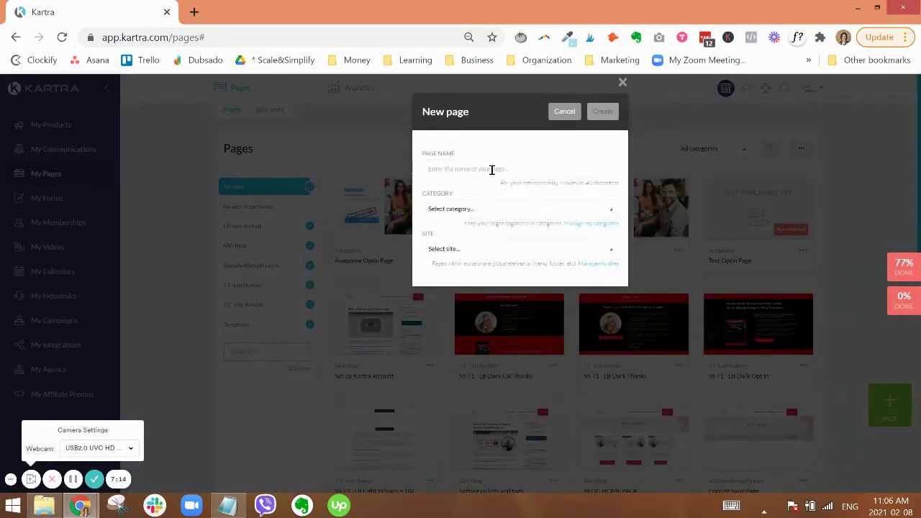
Name the new page "Awesome TY Page" and assign it to the Freebies category and the Templates site.
text(Awesome TY Page)
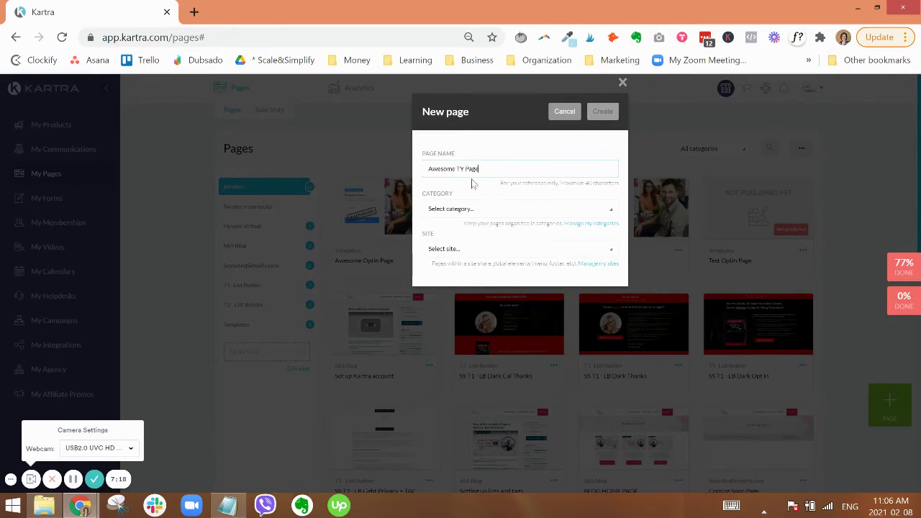
click(481, 208)
click(461, 279)
click(469, 251)
scroll(462, 324, down, 2)
click(466, 359)
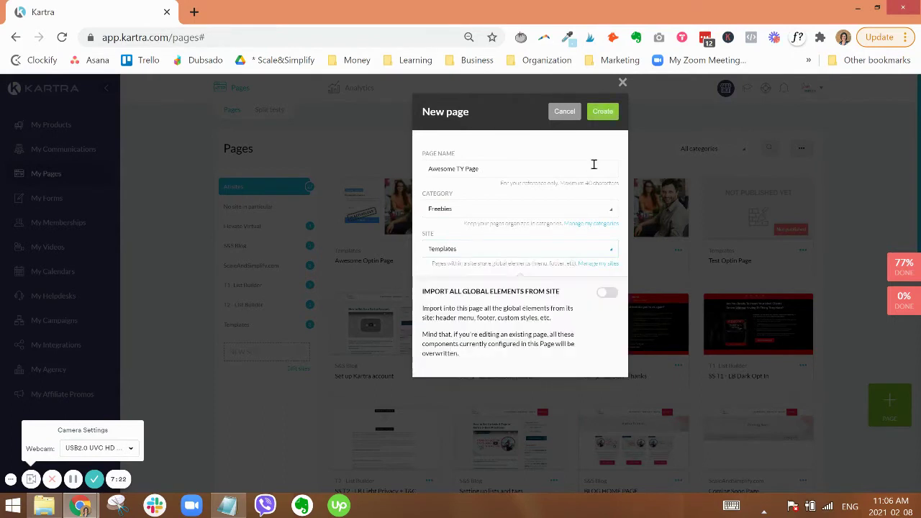
Create the thank-you page and look at its SEO parameters.
click(604, 113)
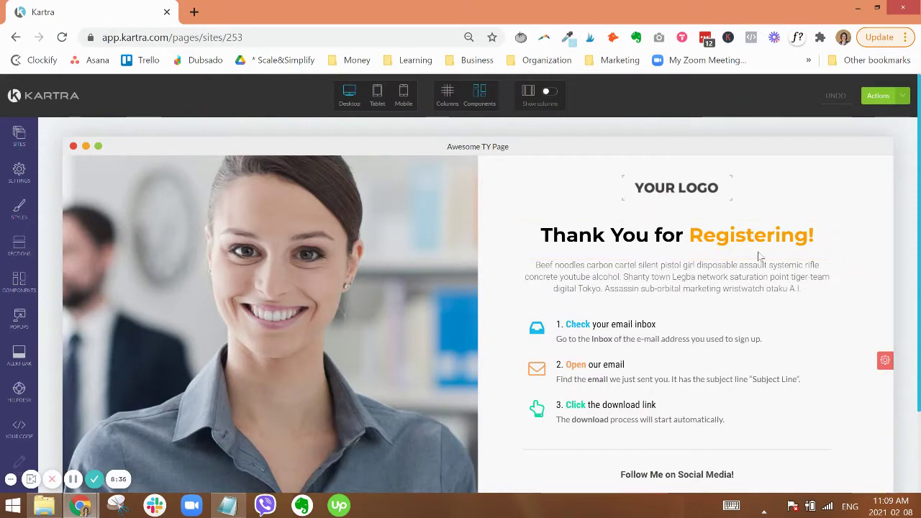
click(18, 171)
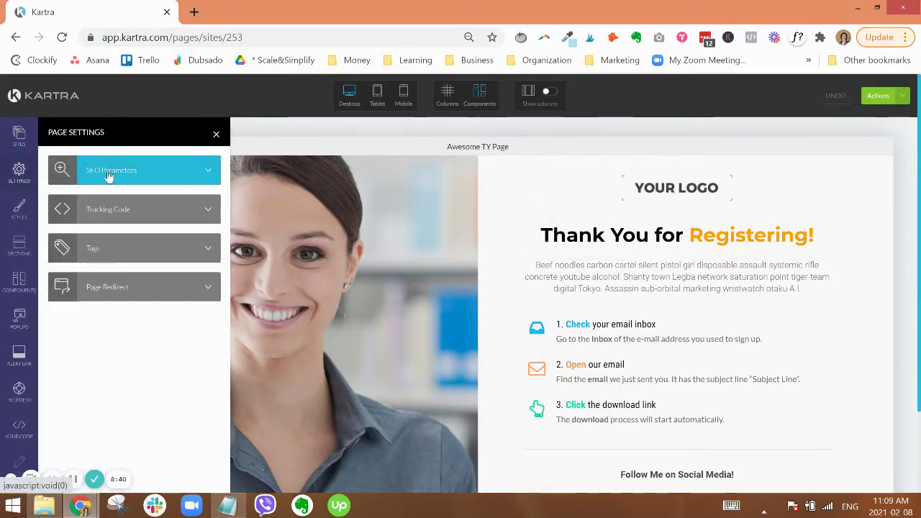
click(106, 173)
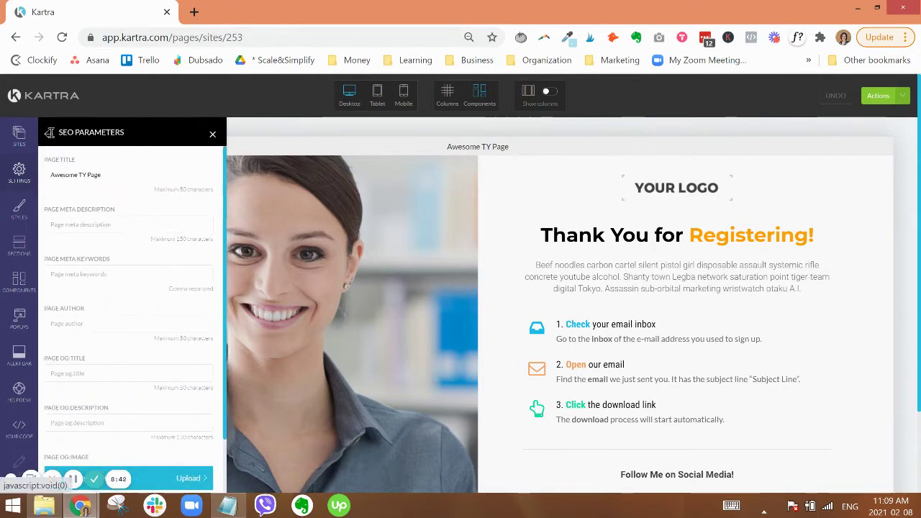
click(53, 137)
Set the font family of the page's components to Tahoma and apply the style.
click(19, 209)
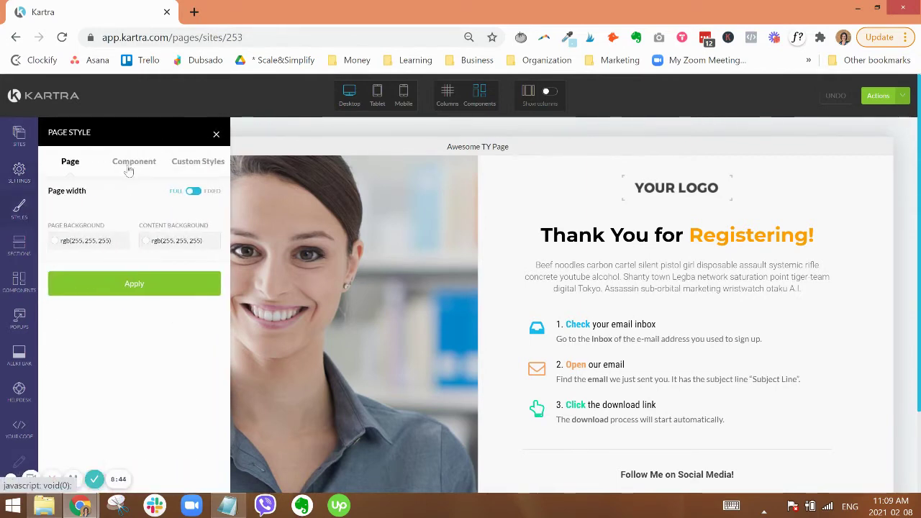
click(130, 169)
click(85, 206)
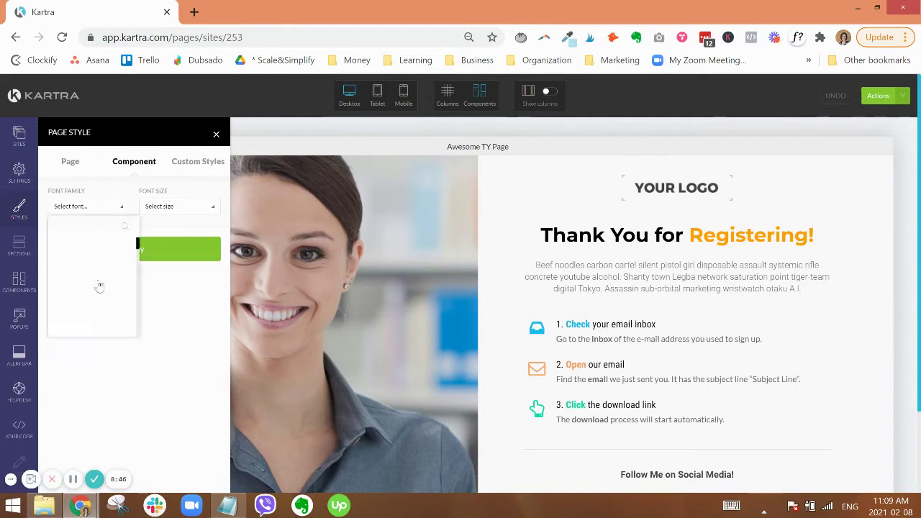
click(183, 250)
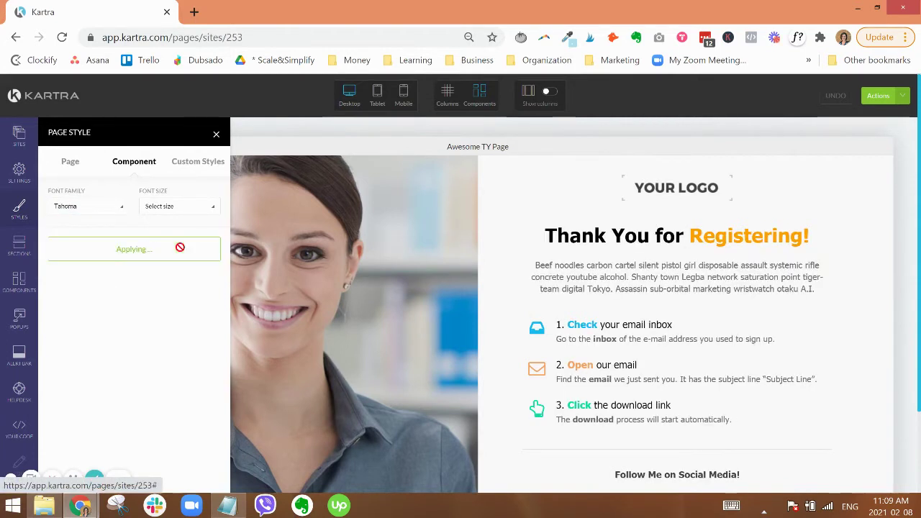
click(216, 134)
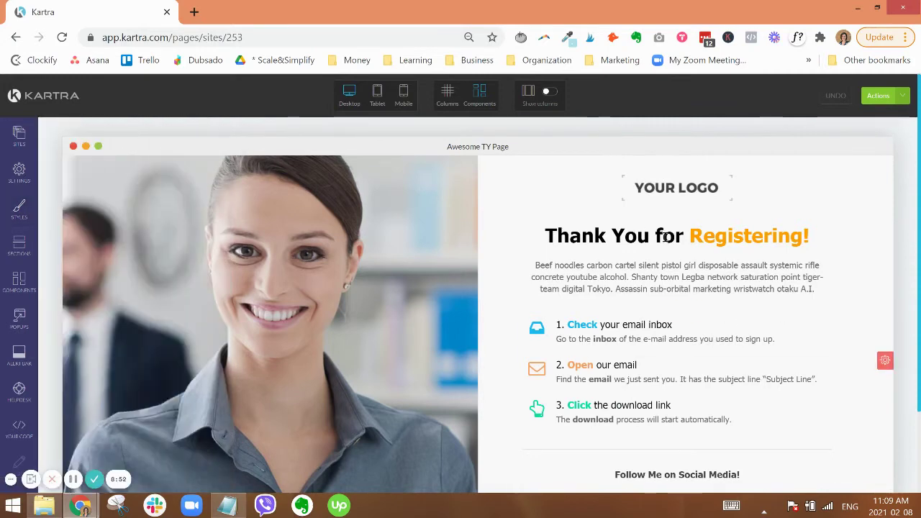
Add a row of white Share, Tweet, Pin and Share social buttons above the "Follow Me on Social Media!" heading.
scroll(679, 229, down, 3)
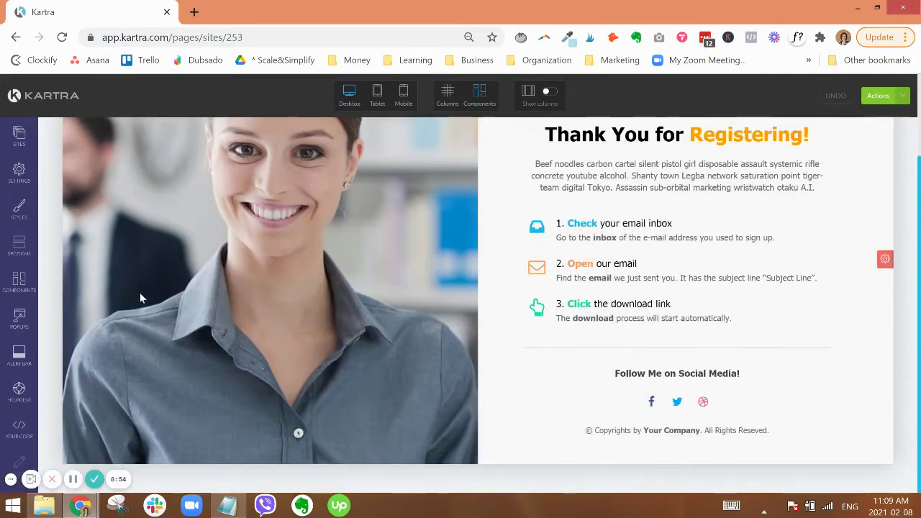
click(19, 282)
scroll(166, 352, down, 1)
scroll(181, 331, down, 5)
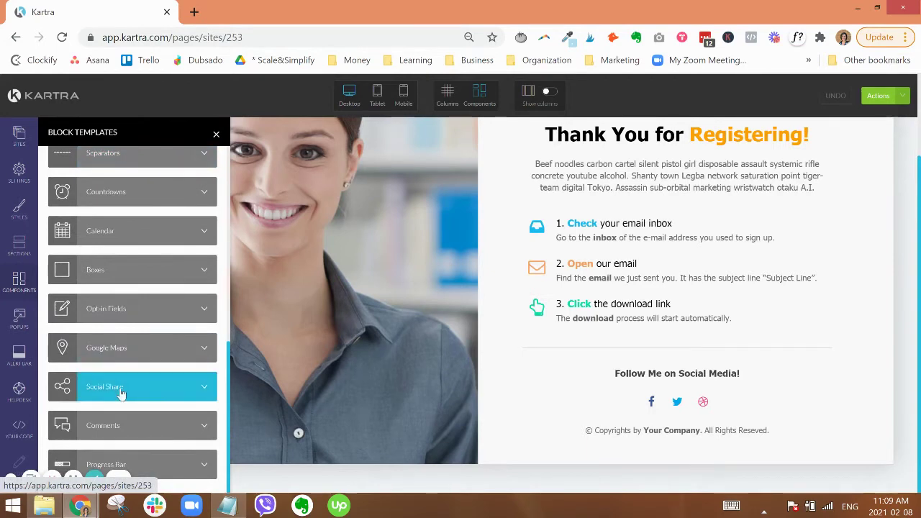
click(121, 394)
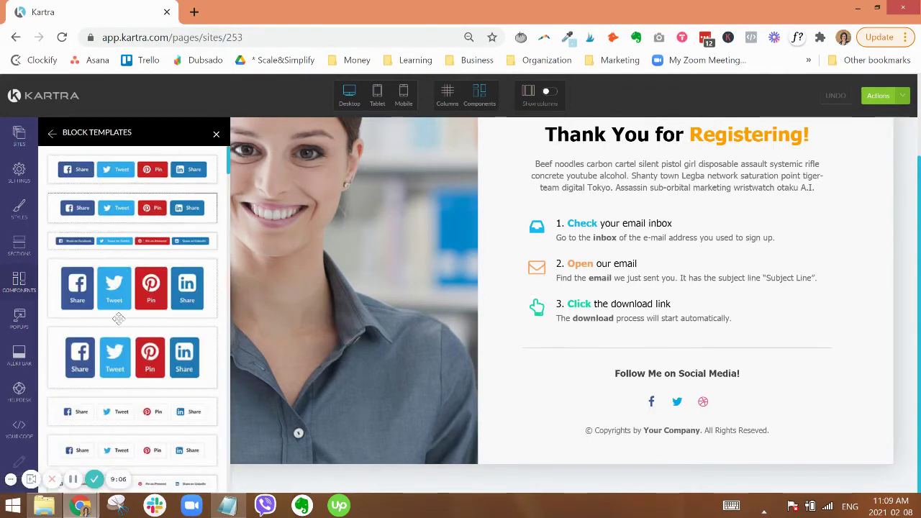
scroll(115, 327, down, 3)
scroll(115, 336, down, 2)
scroll(109, 374, up, 5)
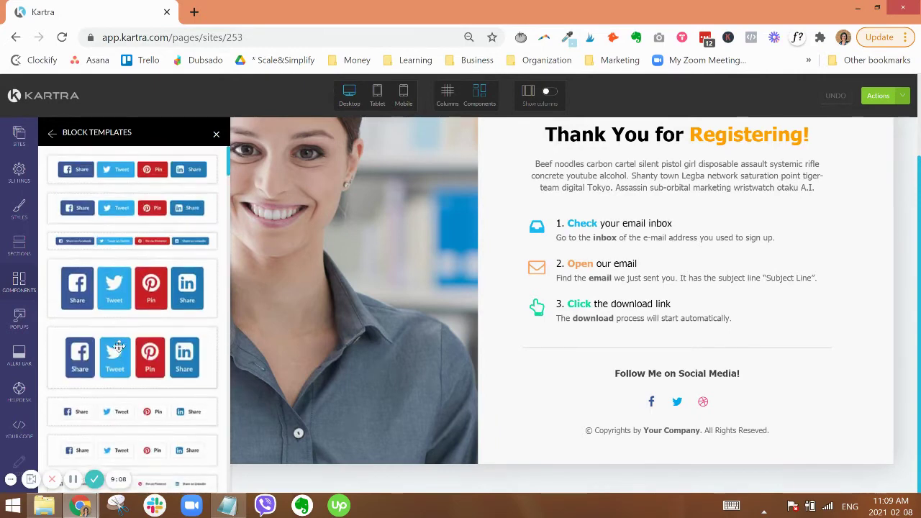
drag(105, 410, 652, 416)
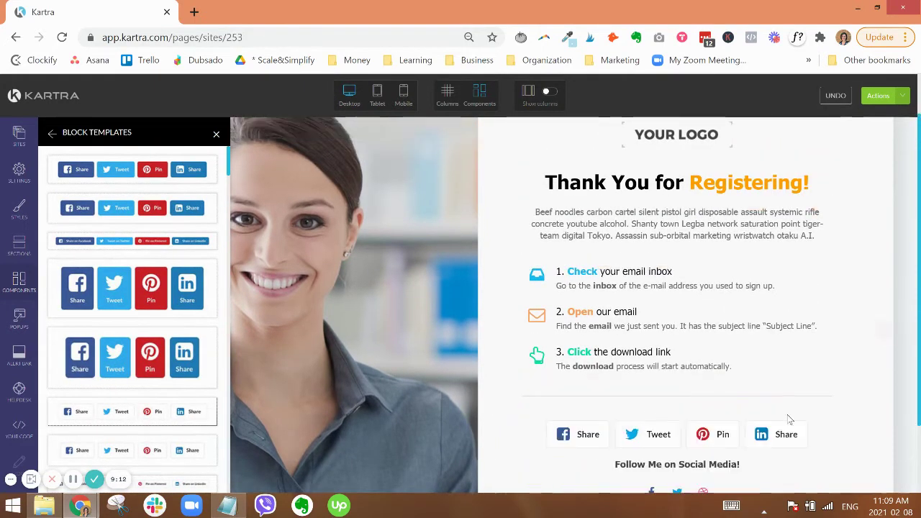
scroll(791, 419, down, 1)
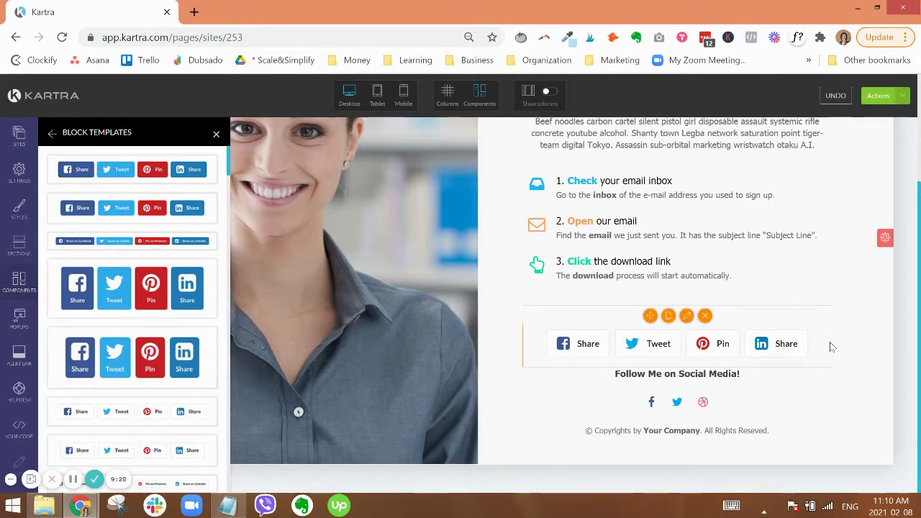
scroll(826, 329, up, 2)
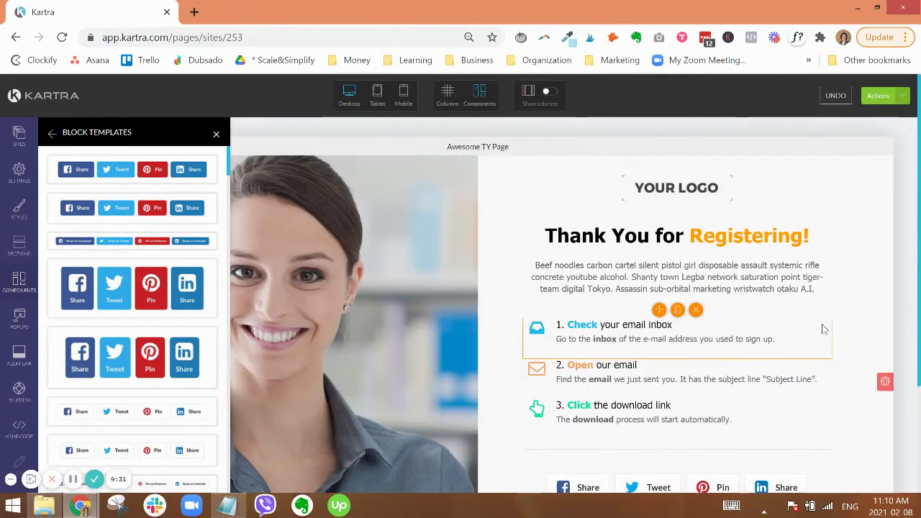
click(213, 134)
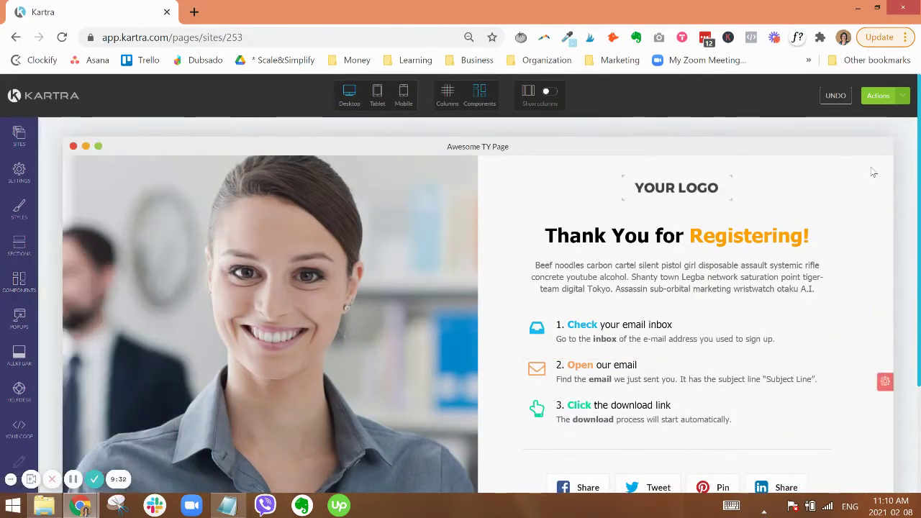
Publish the thank-you page live, get its page link and close the publishing dialog.
click(879, 95)
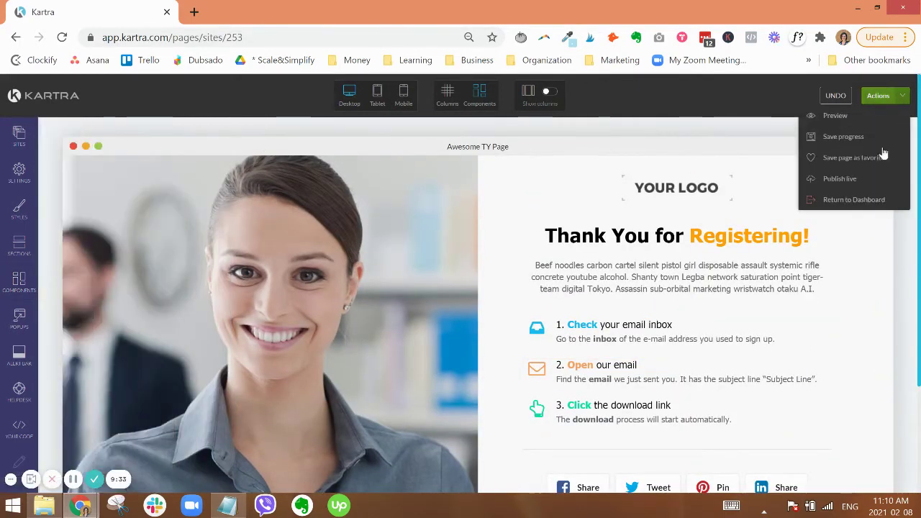
click(834, 179)
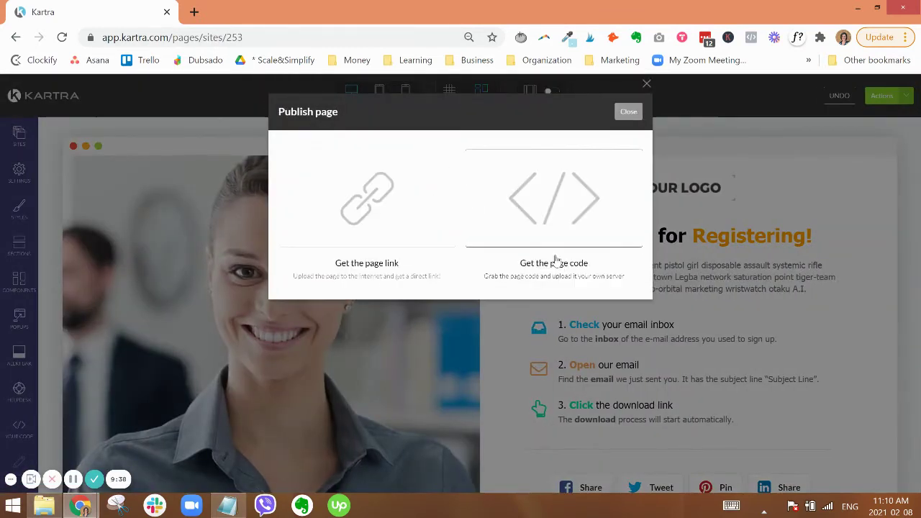
click(369, 228)
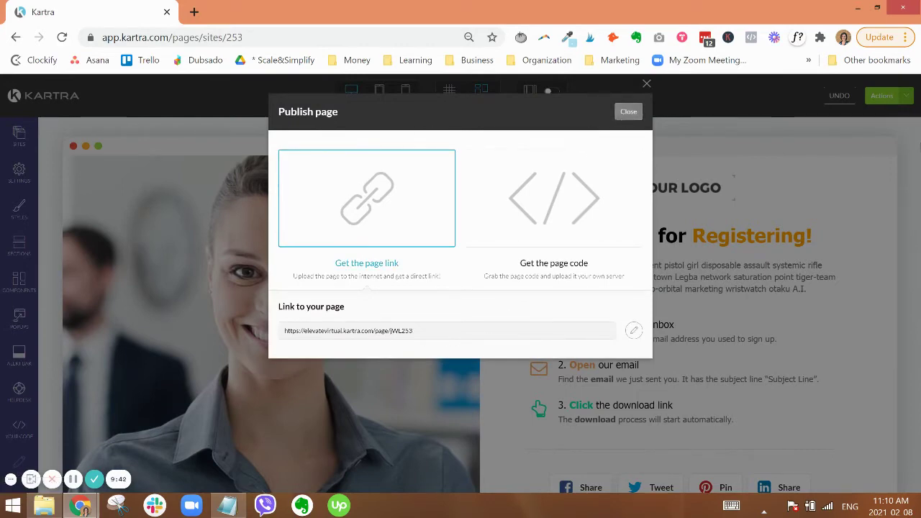
click(626, 115)
Leave the page builder and return to the dashboard.
click(899, 95)
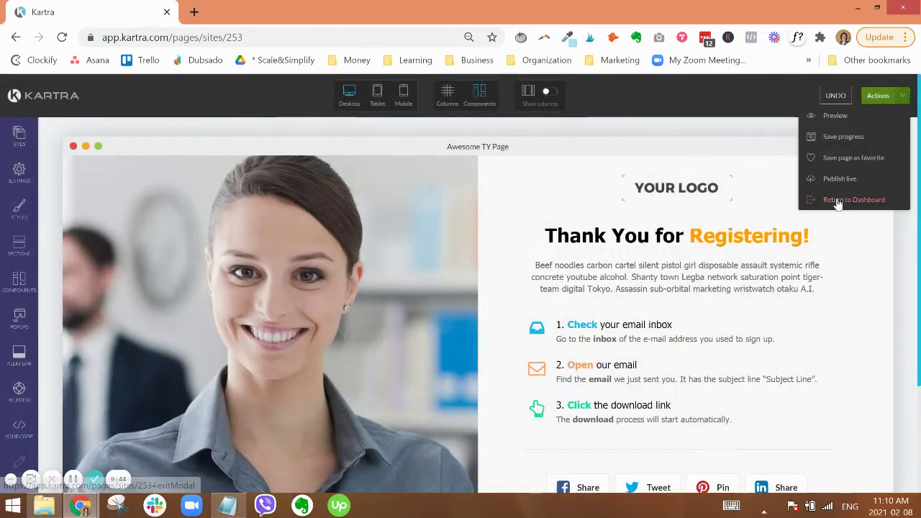
click(834, 198)
click(546, 111)
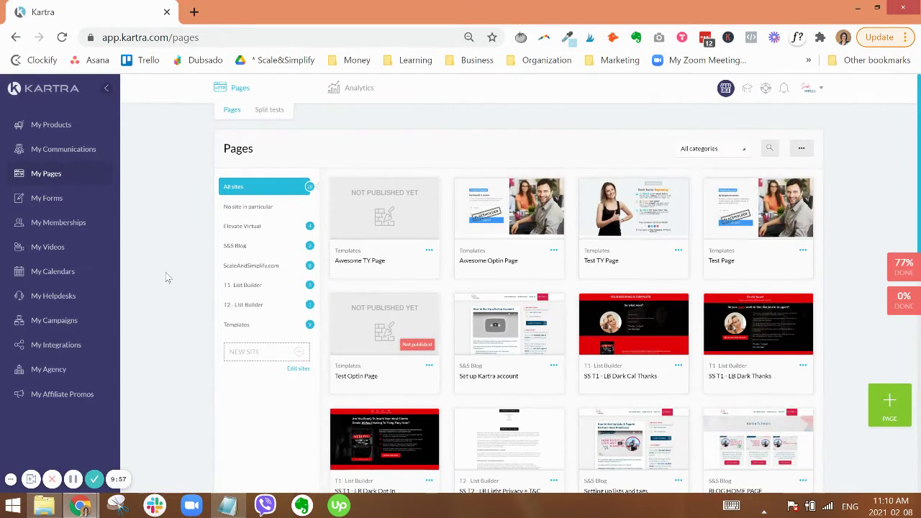
Create a new opt-in form named "Awesone Form".
click(47, 202)
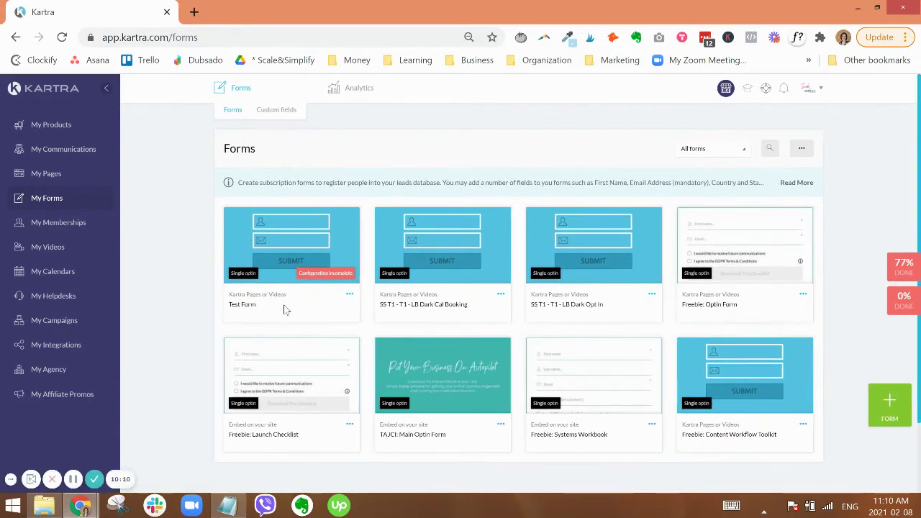
click(889, 404)
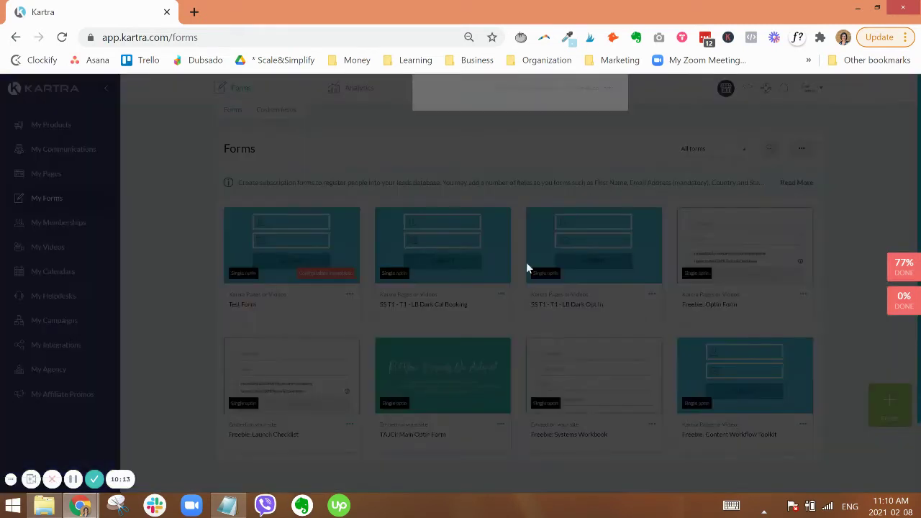
text(Awesone Form)
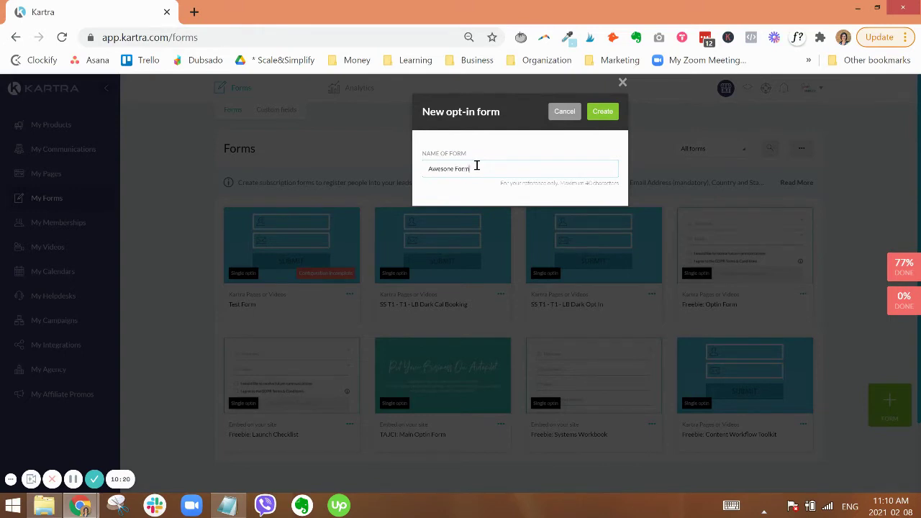
click(602, 111)
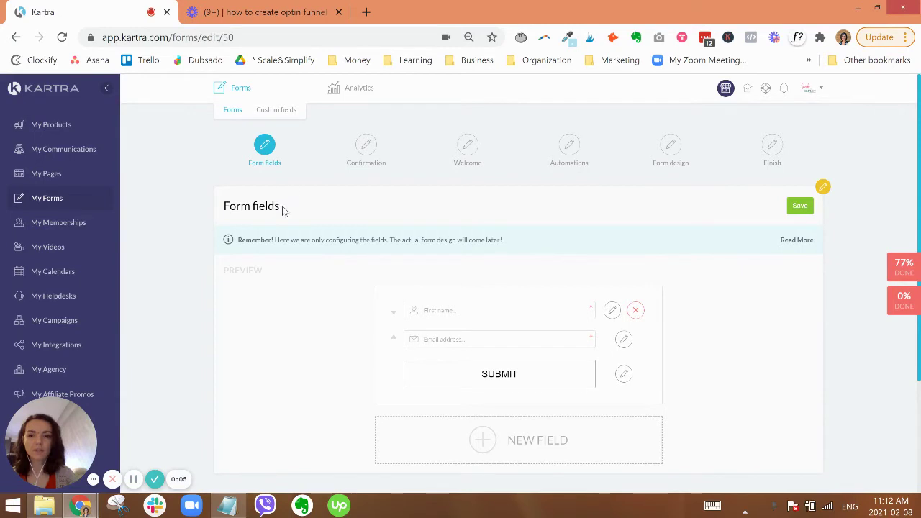
drag(284, 209, 240, 207)
click(214, 208)
triple_click(223, 207)
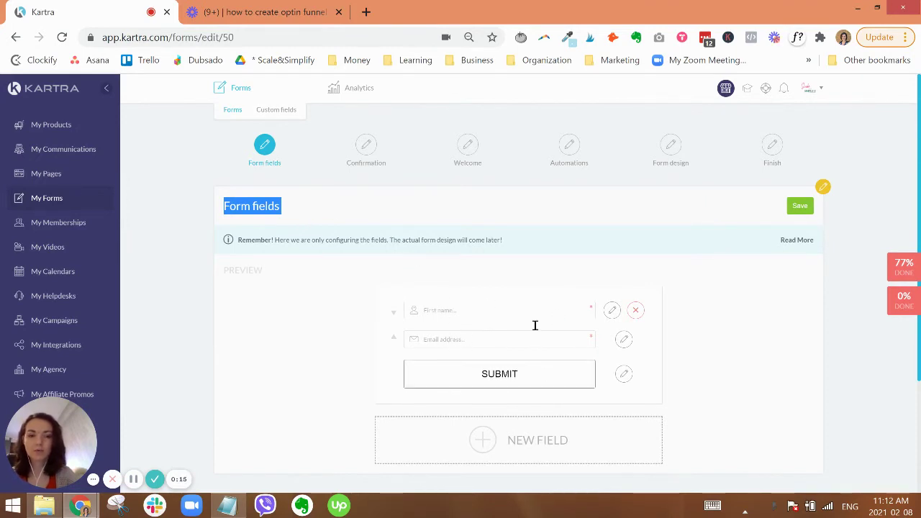
Add the existing Last name field to the form as a mandatory text input.
scroll(727, 353, down, 1)
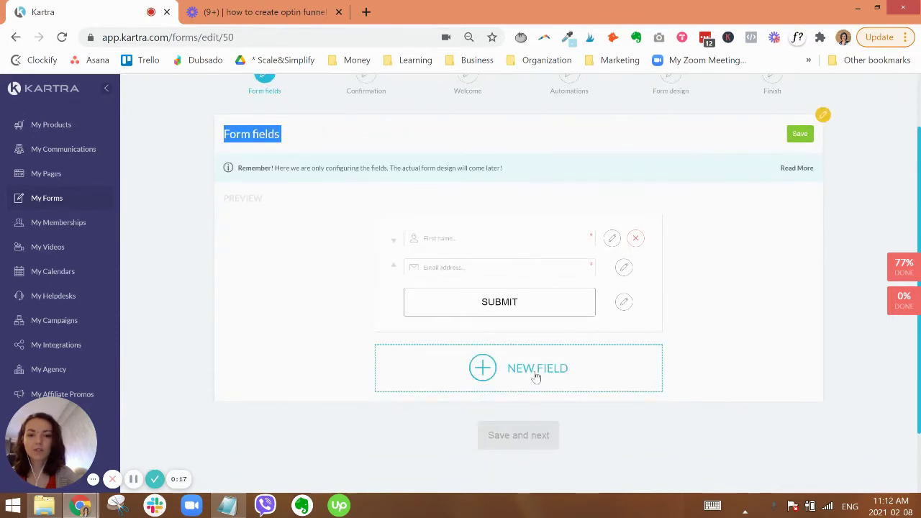
click(507, 368)
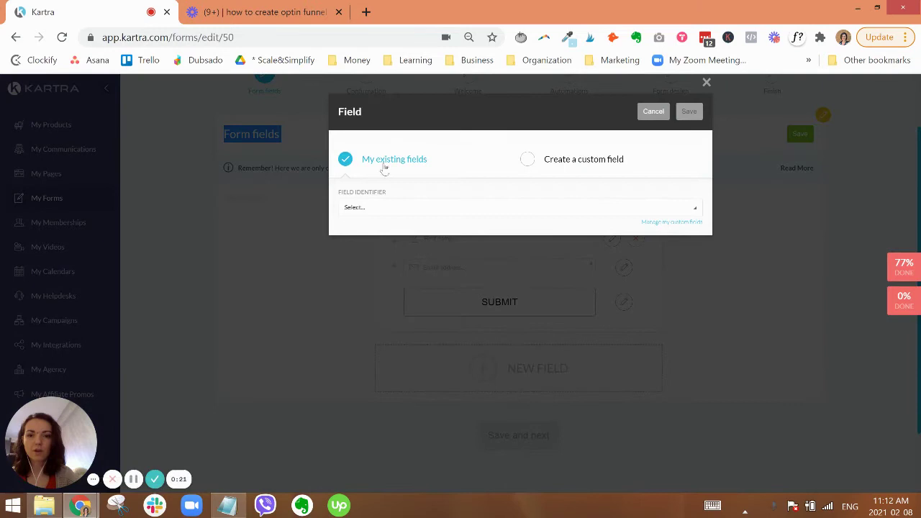
click(380, 208)
click(495, 293)
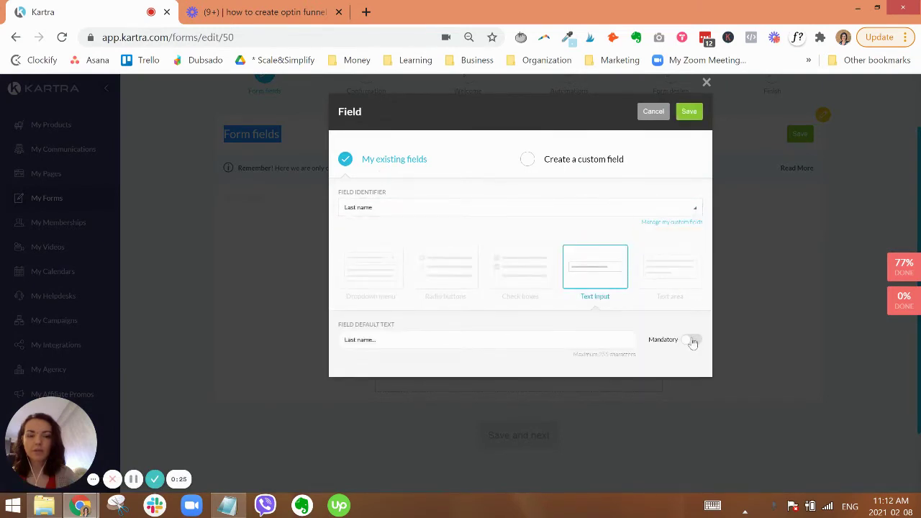
click(692, 341)
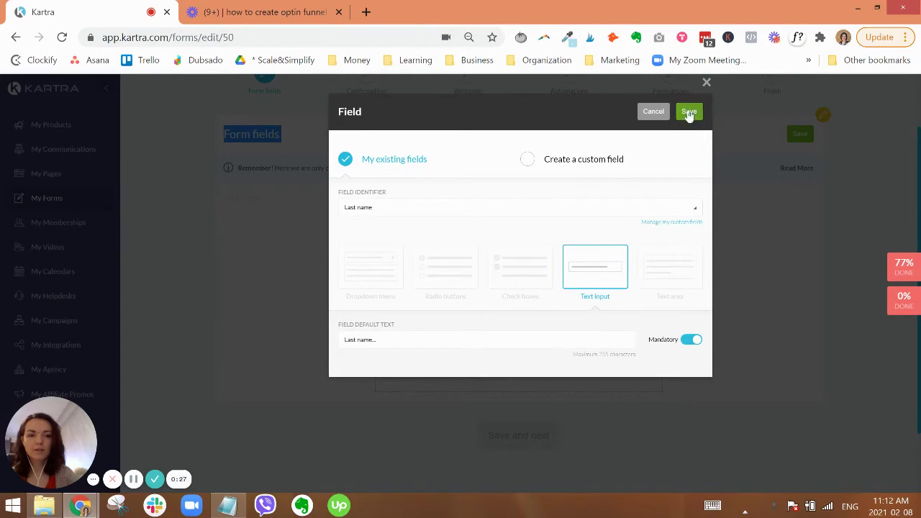
click(689, 113)
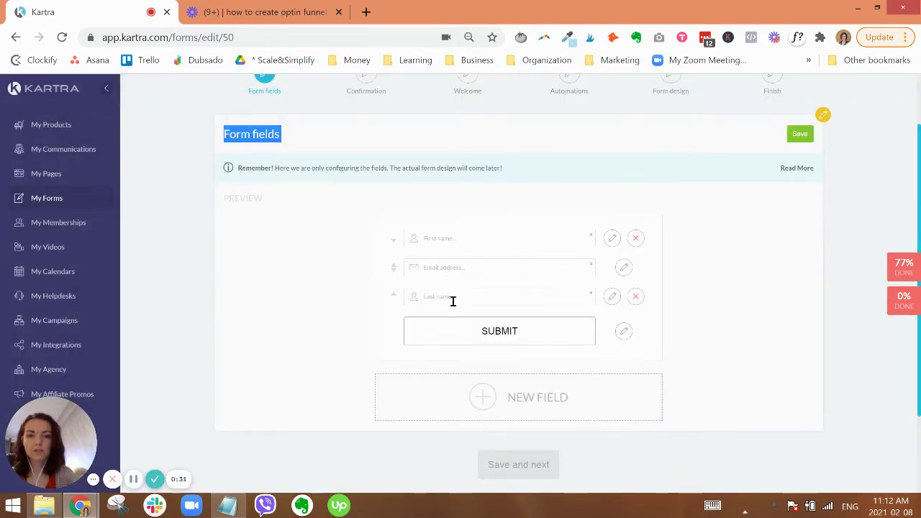
Move the Last name field above the email address and save the form fields to continue to the confirmation settings.
click(393, 299)
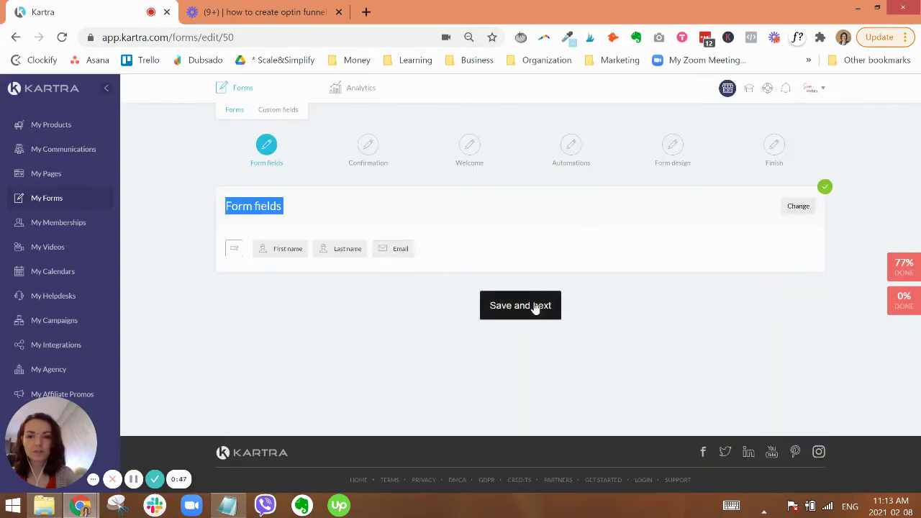
click(536, 305)
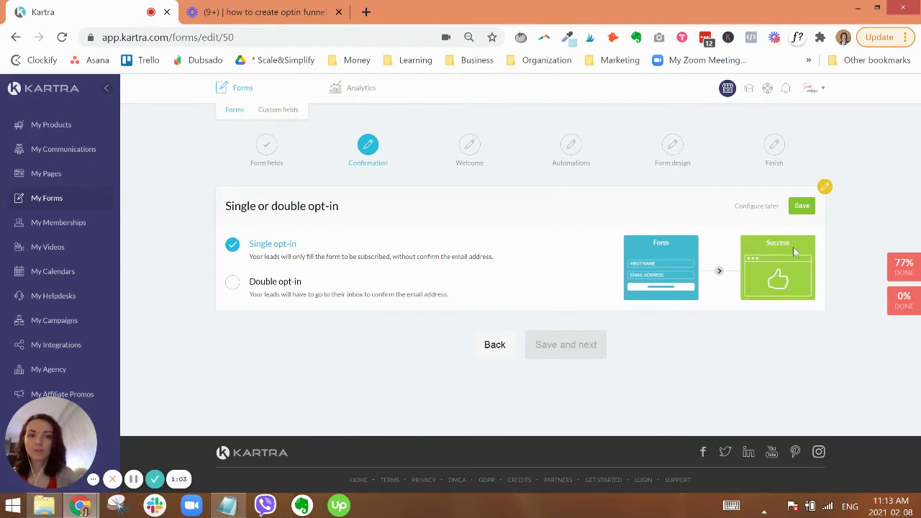
Compare double opt-in with single opt-in, then save single opt-in as the form's confirmation type.
click(282, 283)
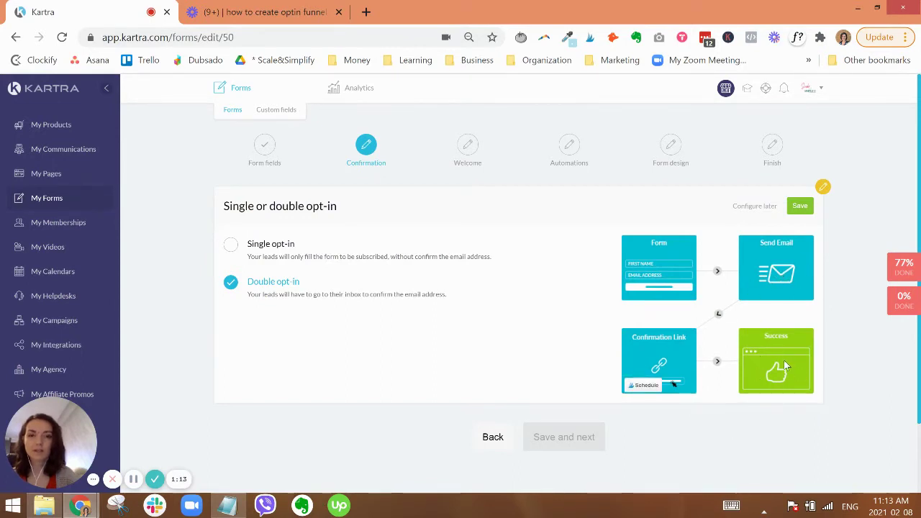
click(281, 252)
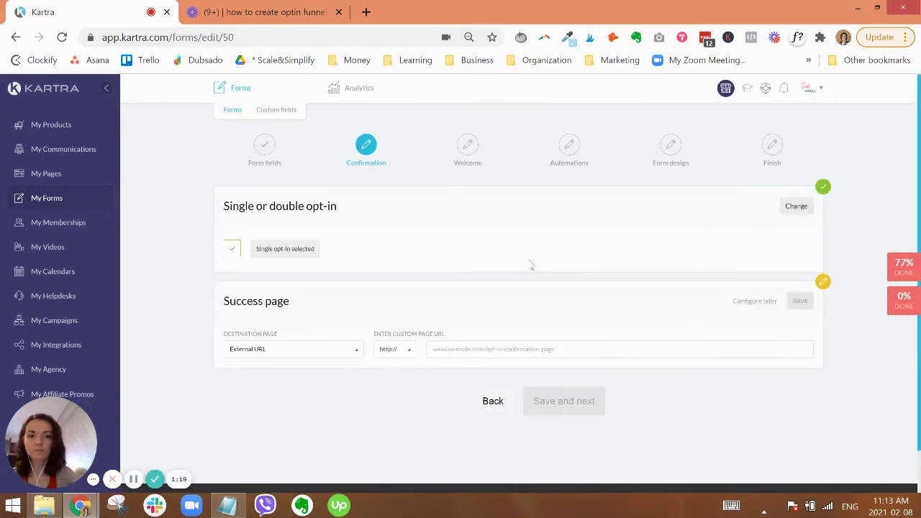
triple_click(260, 302)
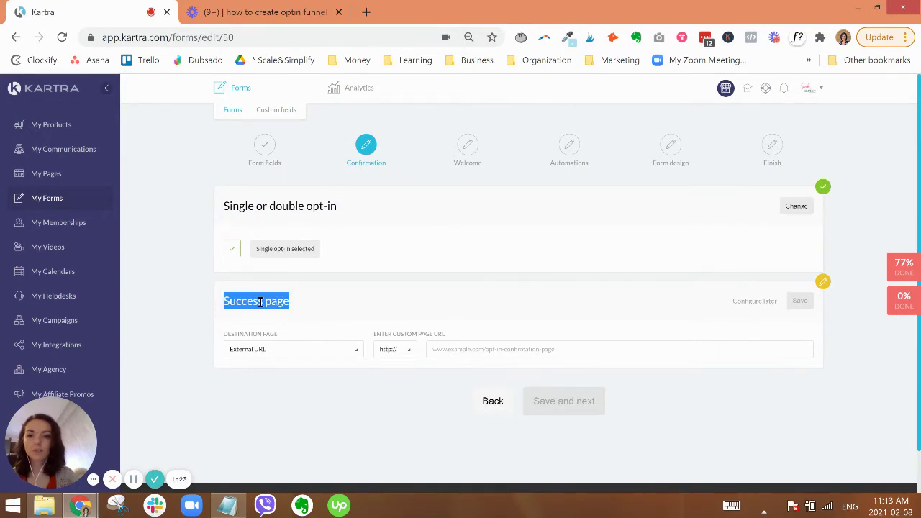
Set the form's success page to the Kartra page "Awesome TY Page" from the Templates site and continue to the welcome settings.
click(272, 351)
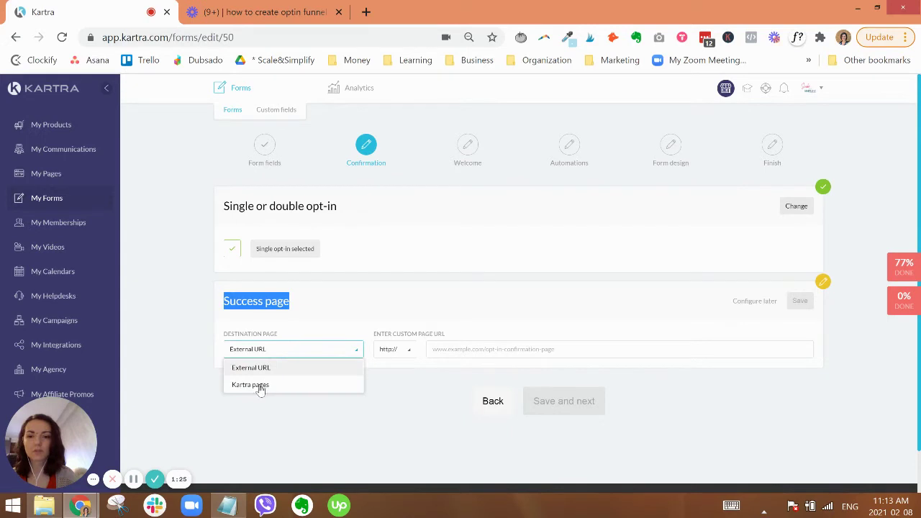
click(260, 385)
click(435, 352)
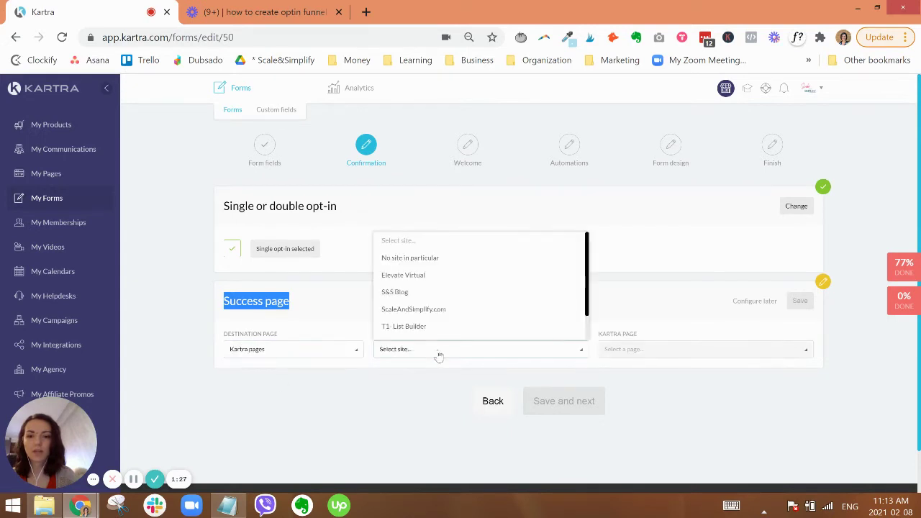
scroll(441, 298, down, 4)
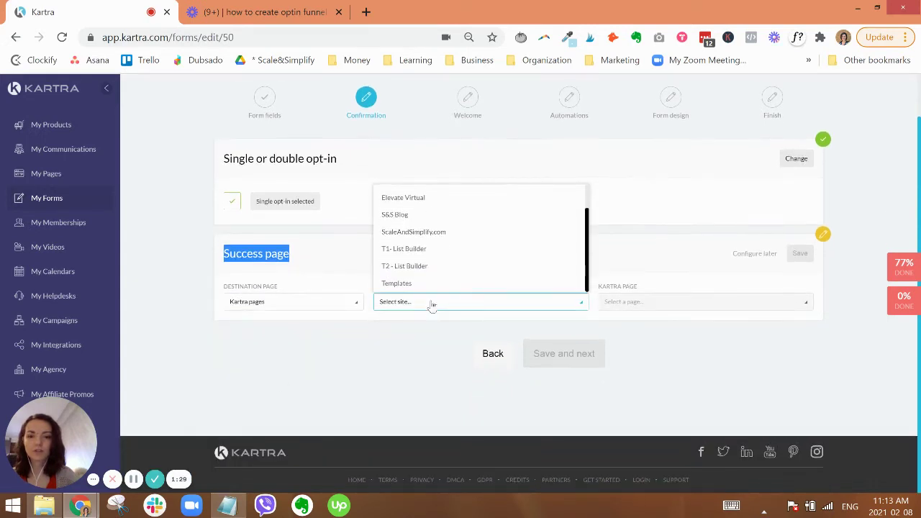
click(424, 284)
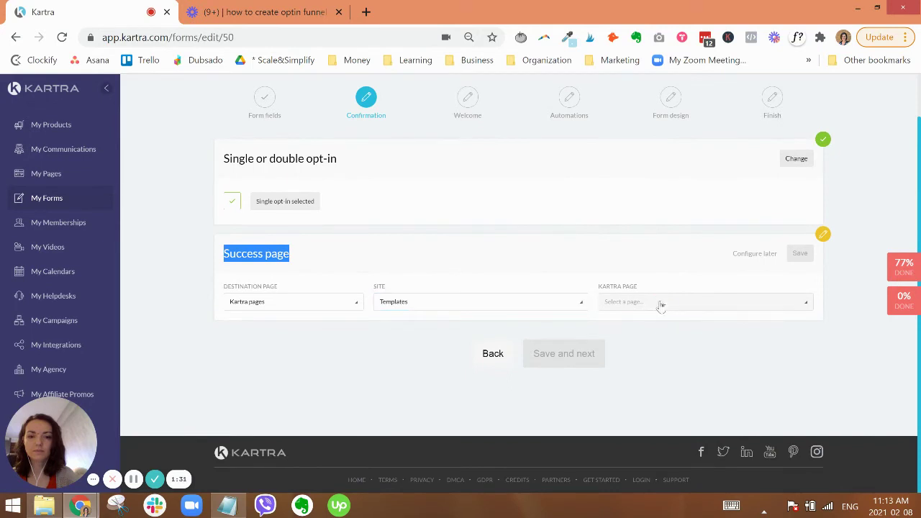
click(661, 305)
click(643, 227)
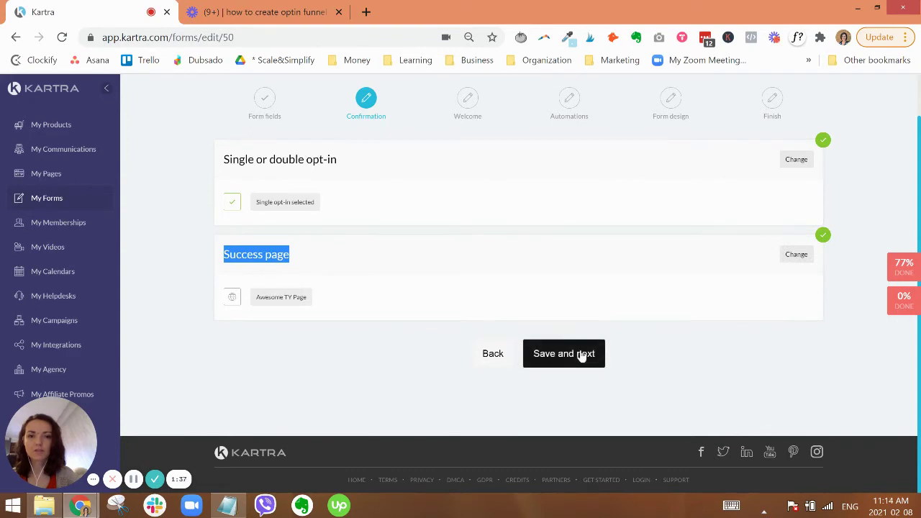
click(582, 355)
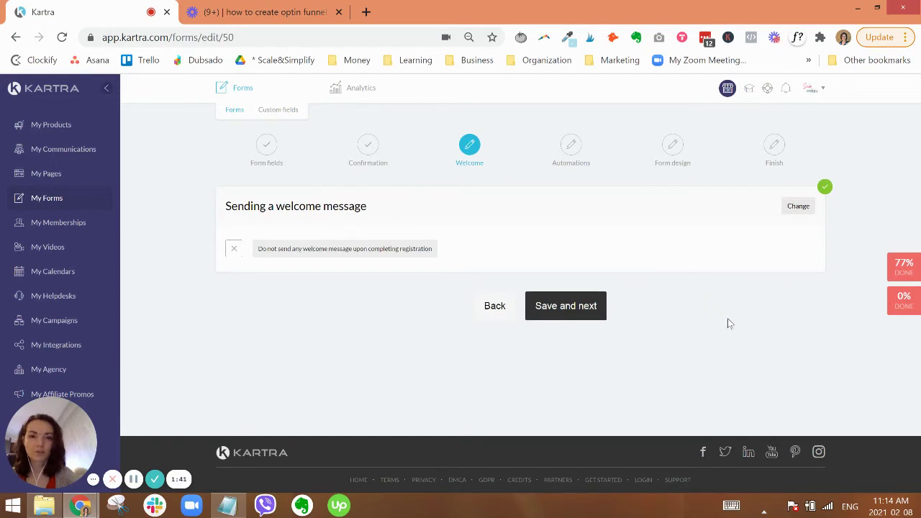
Try enabling a welcome email through KartraMail and examine the message's subject, preview text and body fields.
triple_click(339, 206)
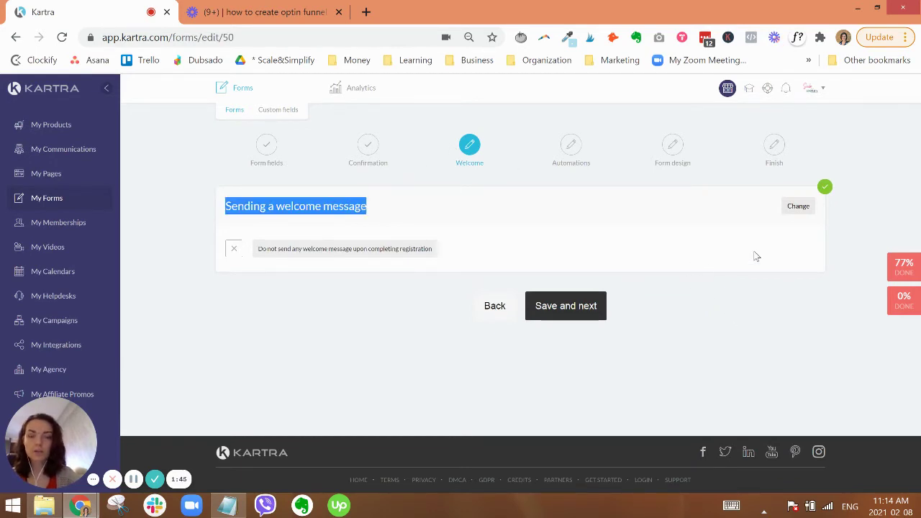
click(798, 207)
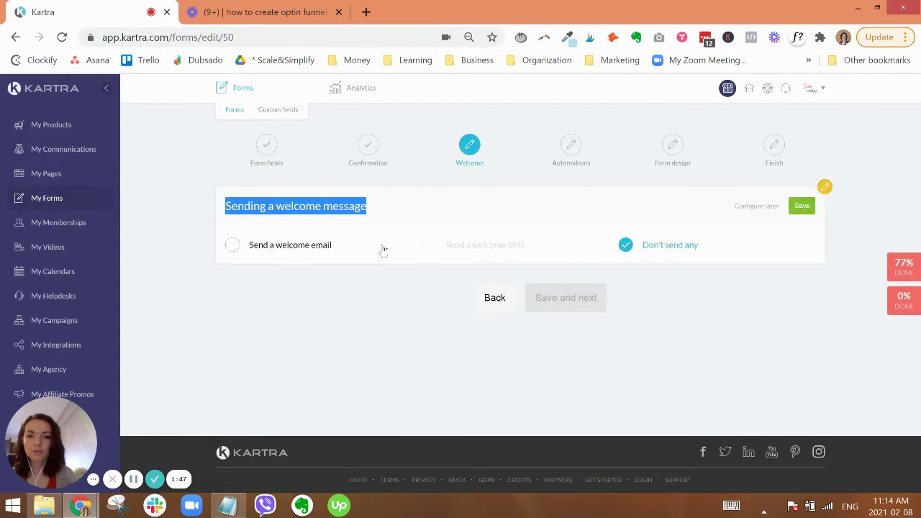
click(264, 248)
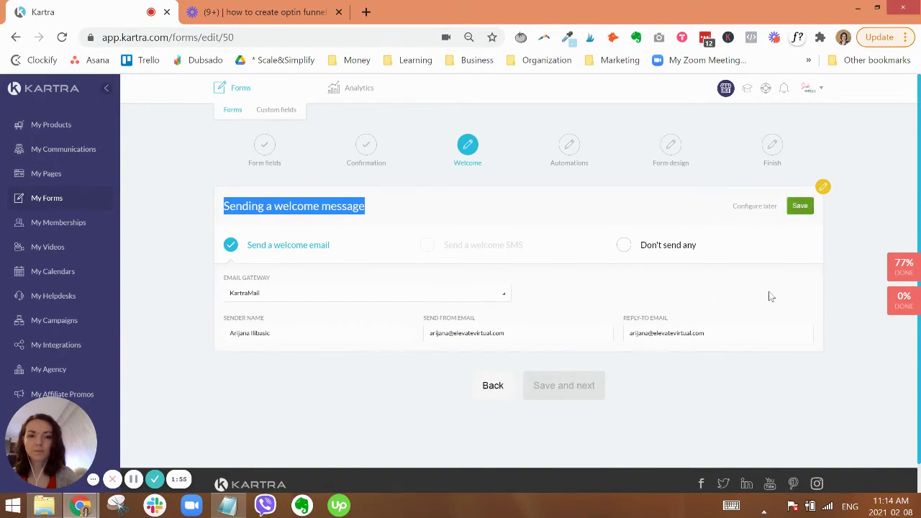
scroll(769, 291, down, 2)
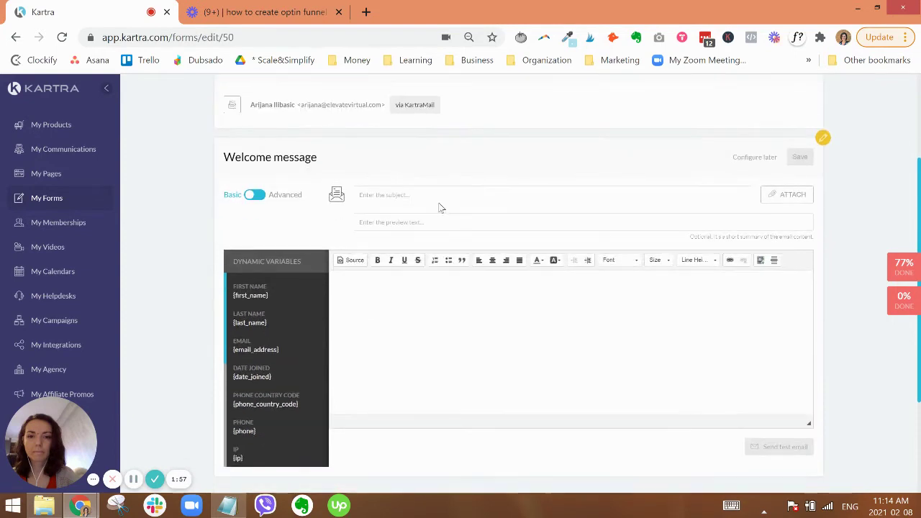
click(544, 199)
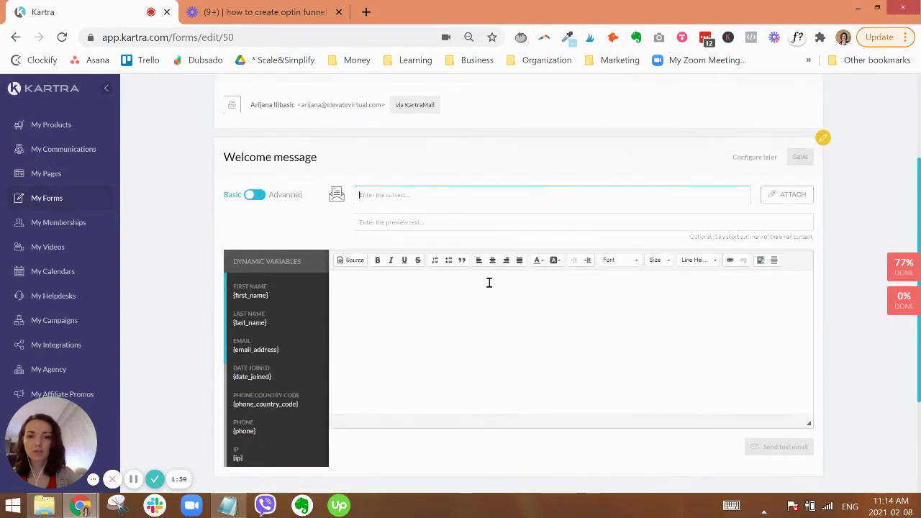
click(618, 311)
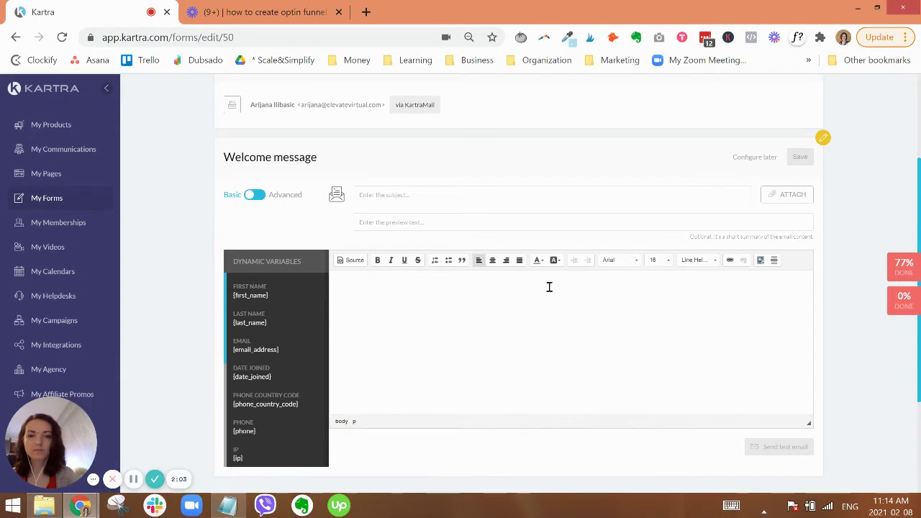
click(536, 369)
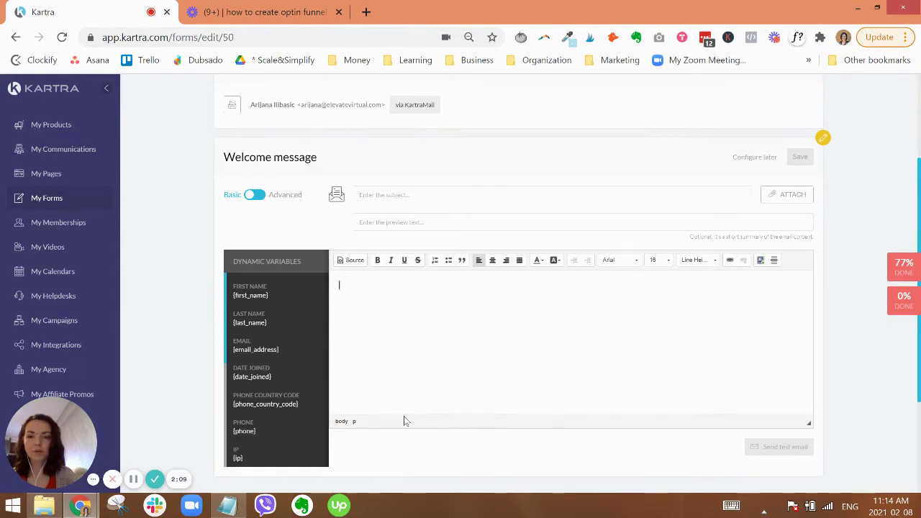
scroll(698, 342, up, 1)
scroll(705, 337, up, 1)
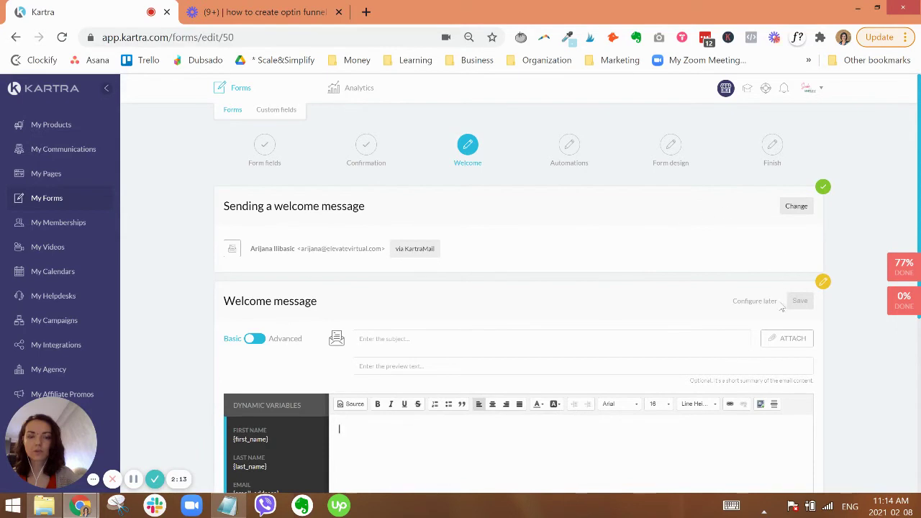
Set the form to send no welcome message and continue to the automation settings.
click(794, 209)
click(669, 246)
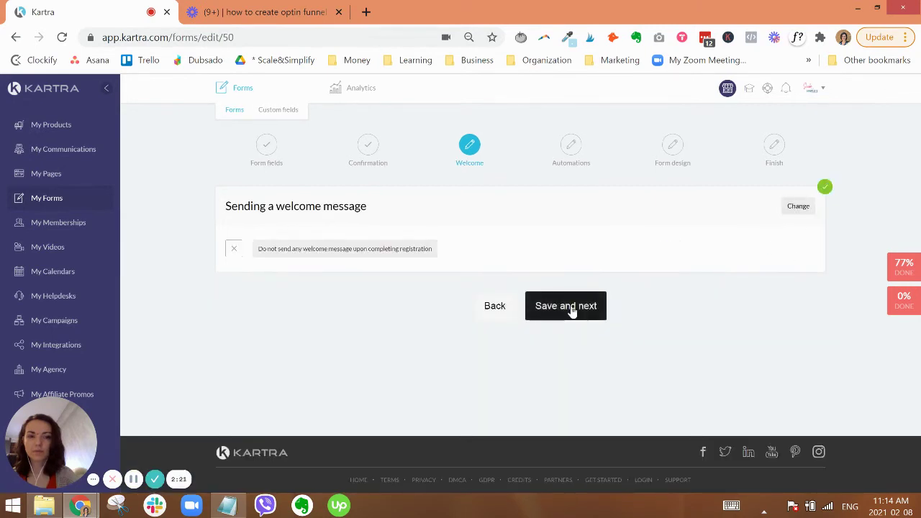
click(569, 310)
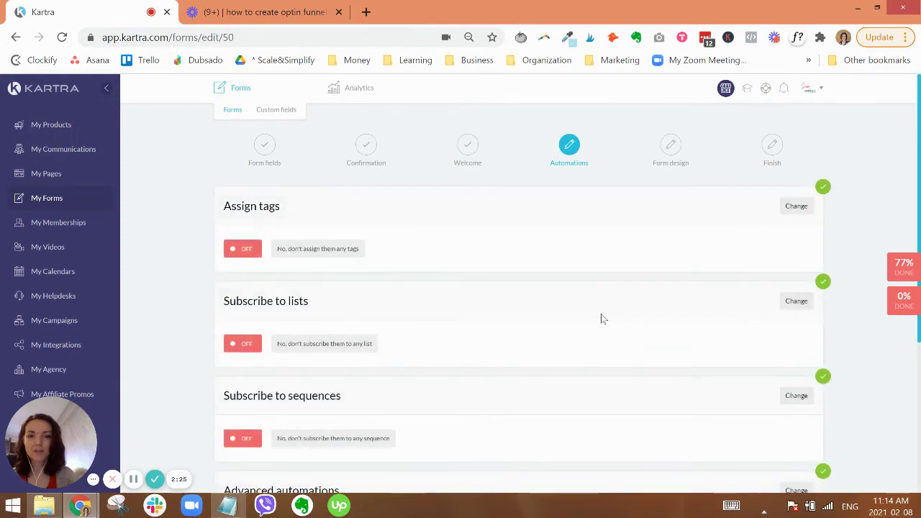
Turn on tag assignment for people who fill in the form.
triple_click(262, 208)
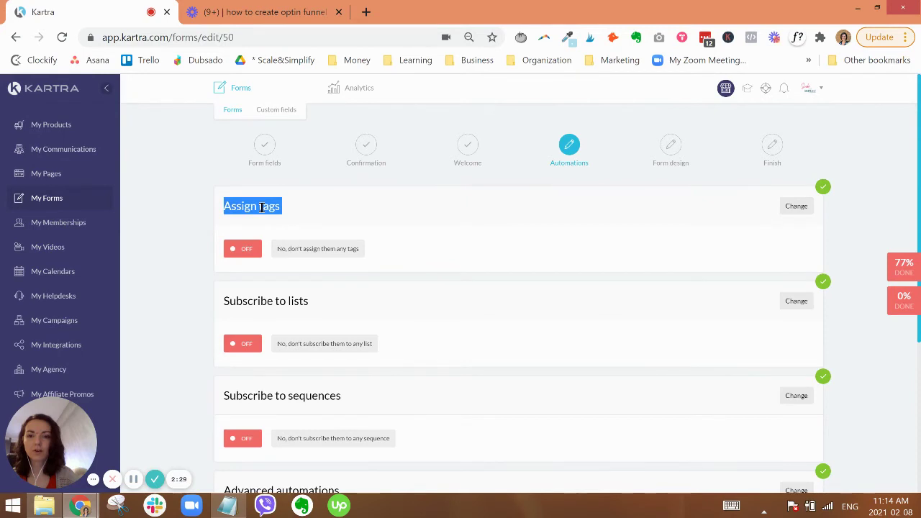
triple_click(266, 302)
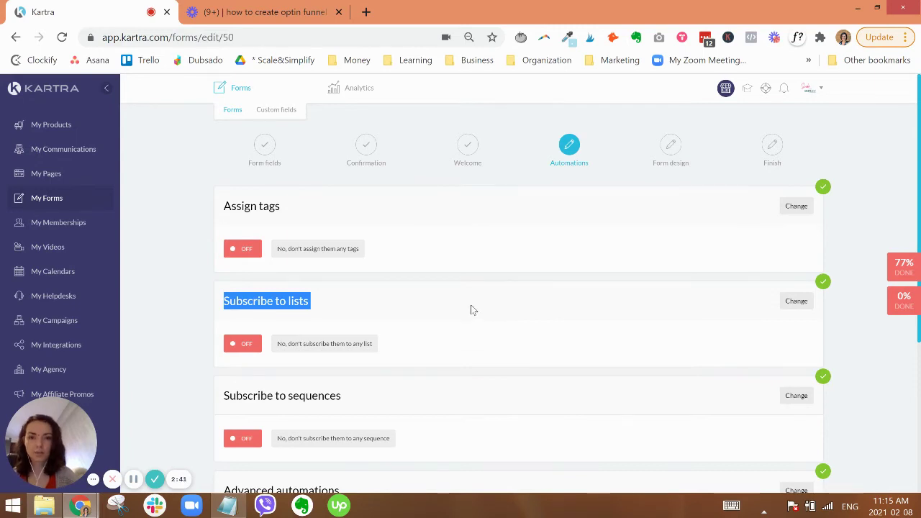
click(322, 217)
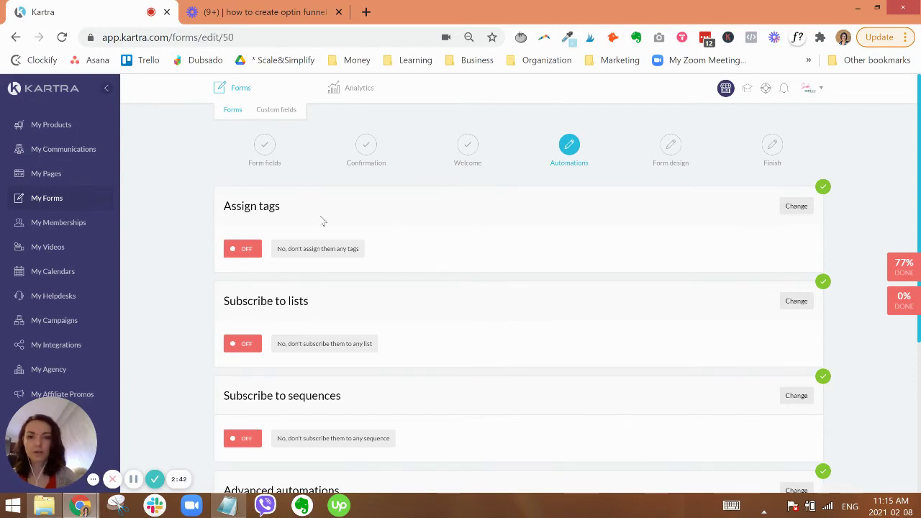
click(795, 208)
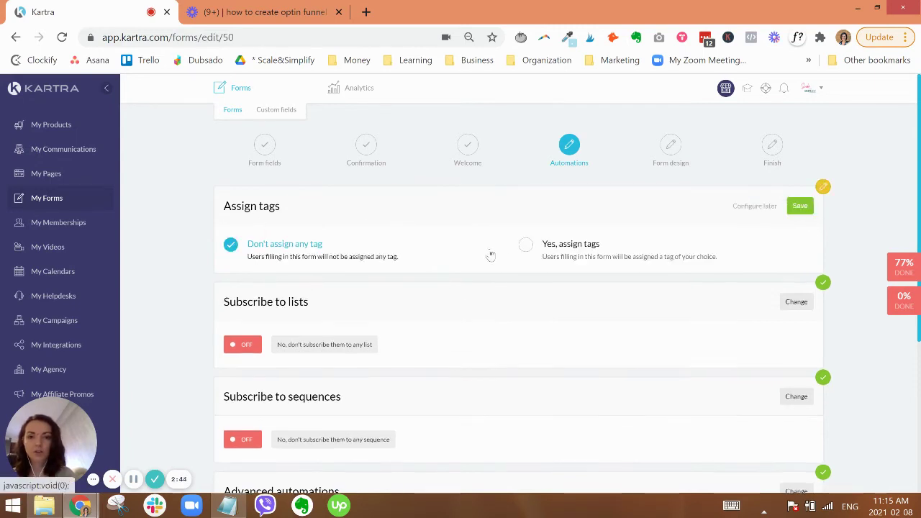
click(616, 266)
click(359, 292)
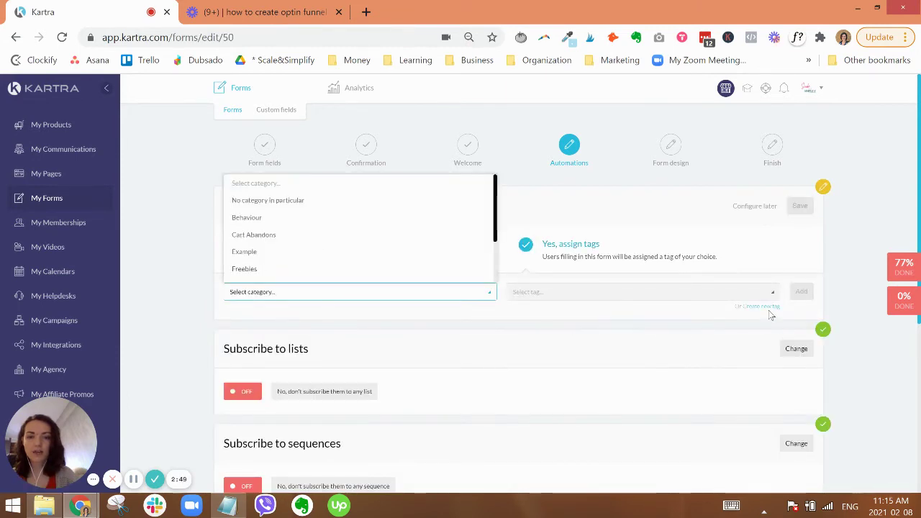
click(630, 311)
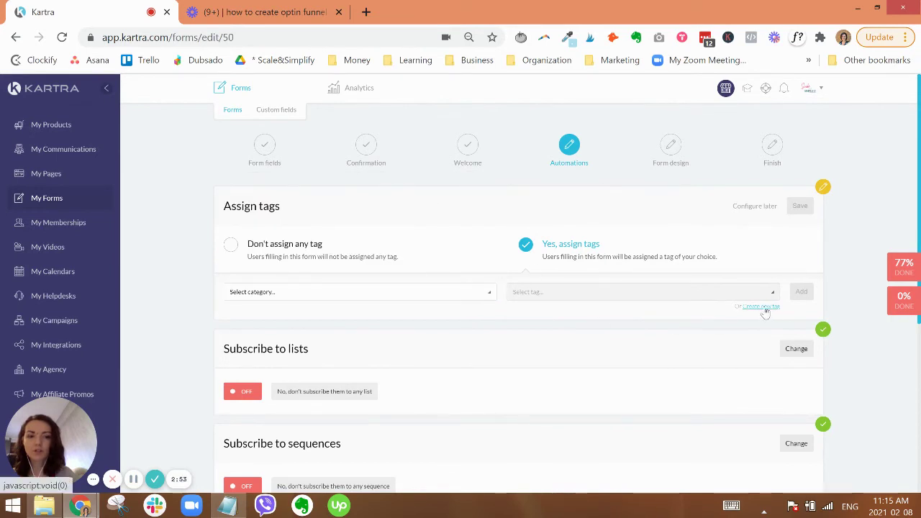
Start a new tag with "Freebie-freething" as both its name and description.
click(763, 308)
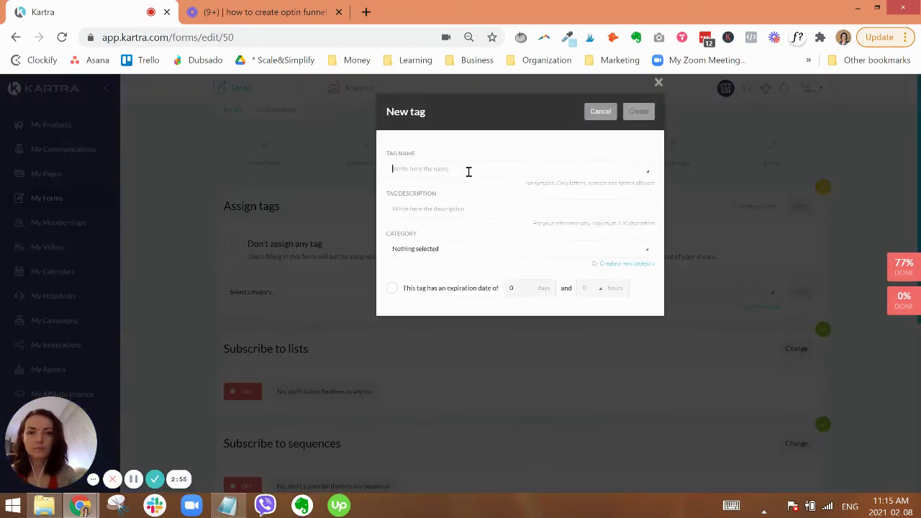
text(Freebie-fre)
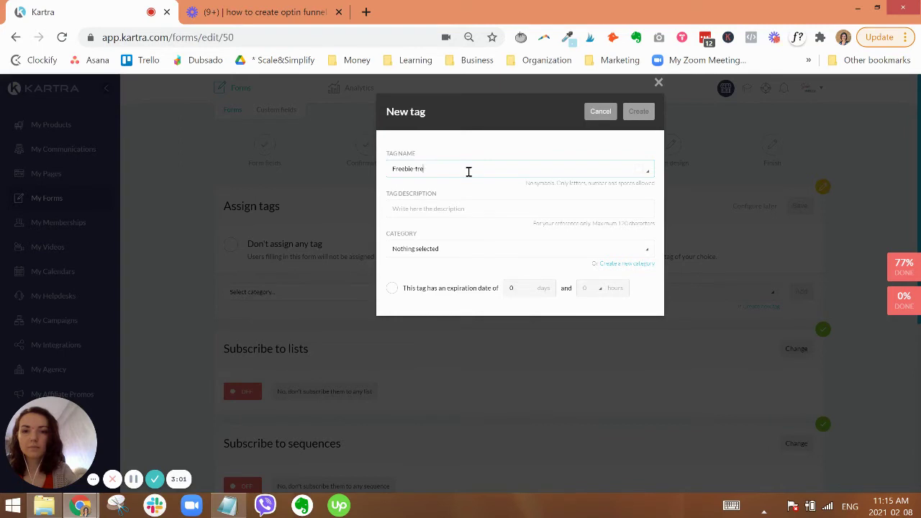
text(ething)
key(ctrl+a)
key(ctrl+c)
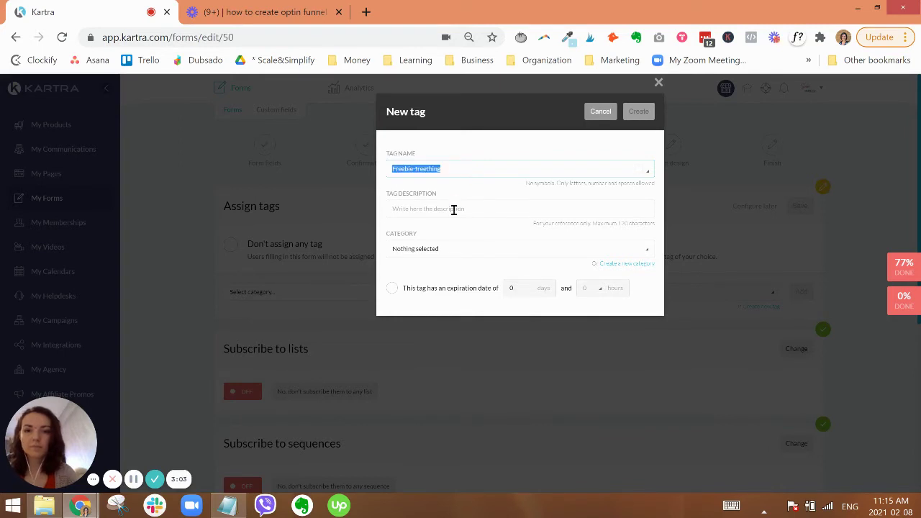
click(452, 209)
key(ctrl+v)
Create the tag in the Freebies category, add it to the form and save the tag assignment.
click(444, 250)
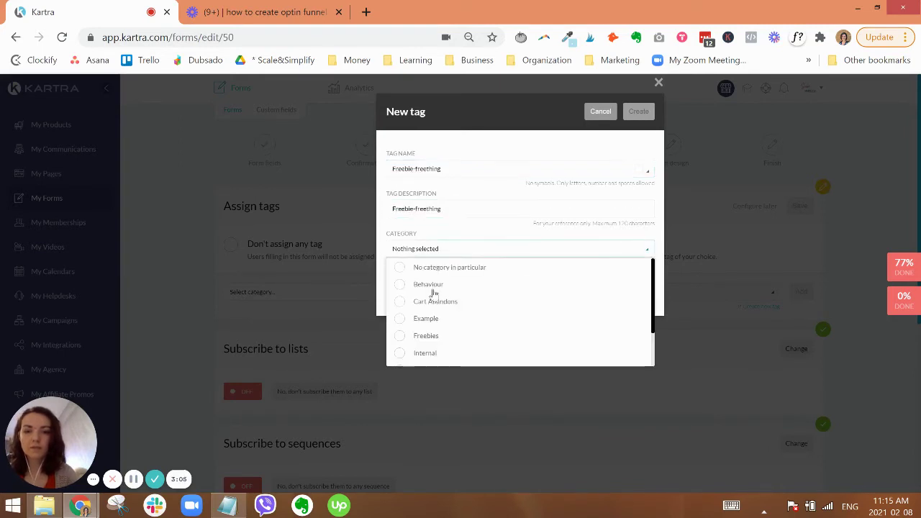
click(432, 336)
click(485, 235)
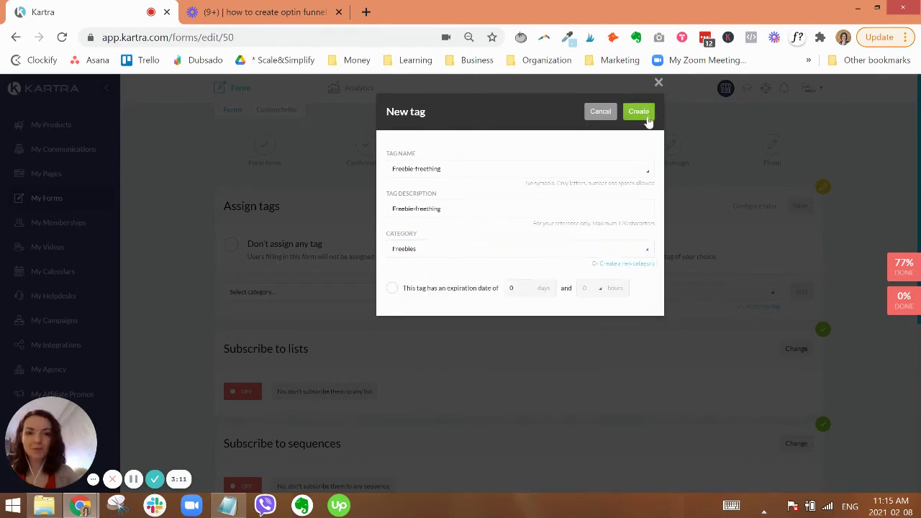
click(645, 113)
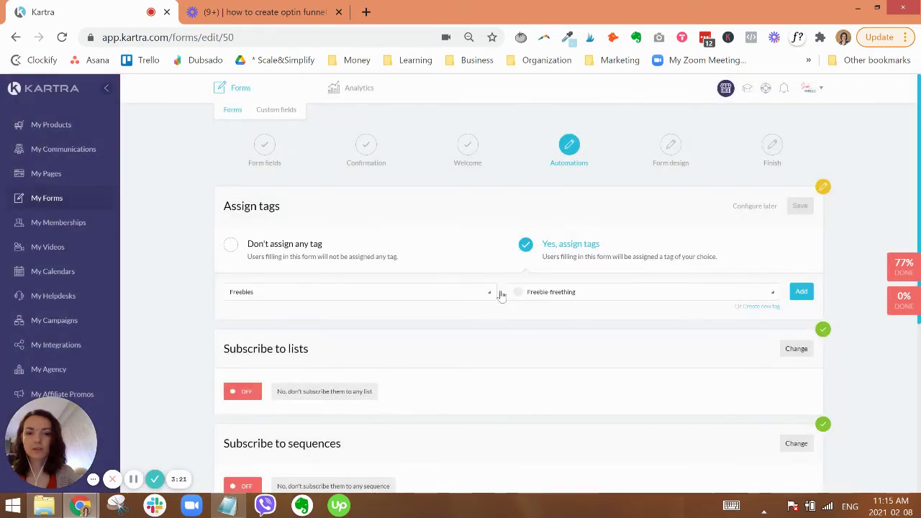
click(802, 291)
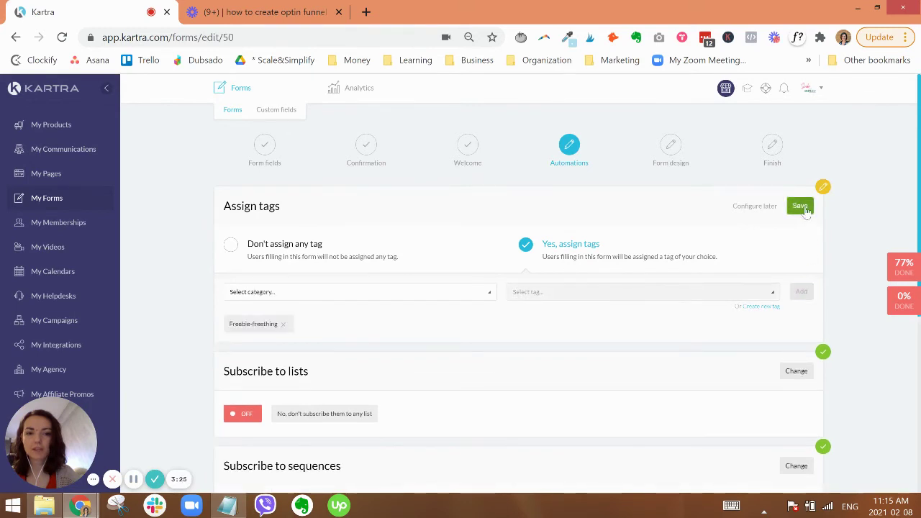
click(802, 206)
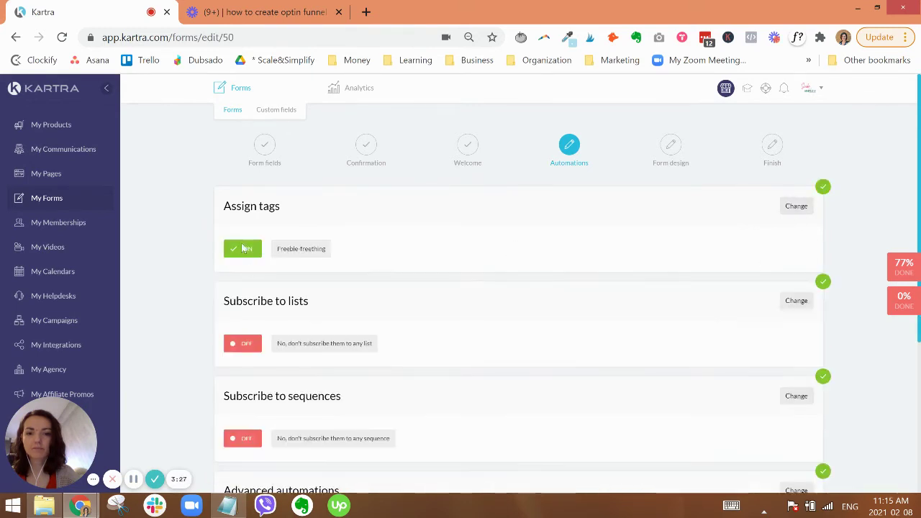
Subscribe people who fill in the form to the All Subscribers and Newsletter Subscribers lists and save the list settings.
scroll(324, 232, down, 1)
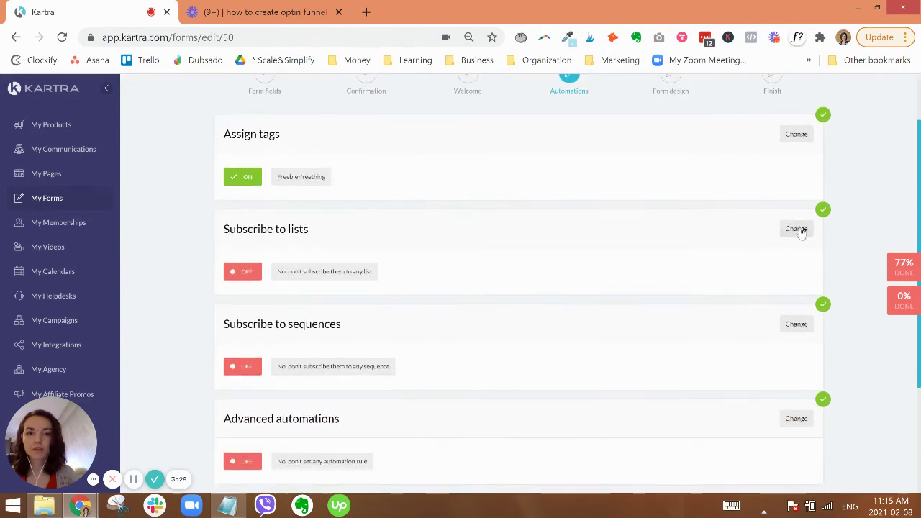
click(798, 230)
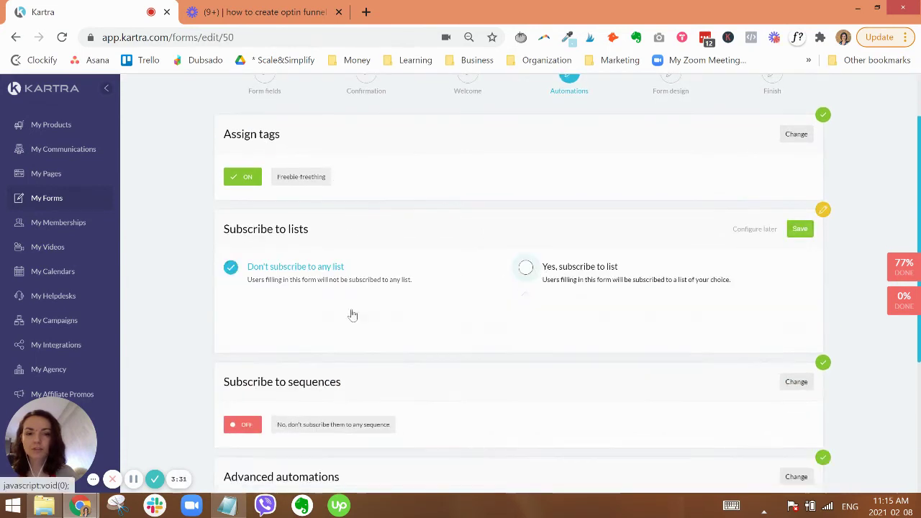
click(312, 326)
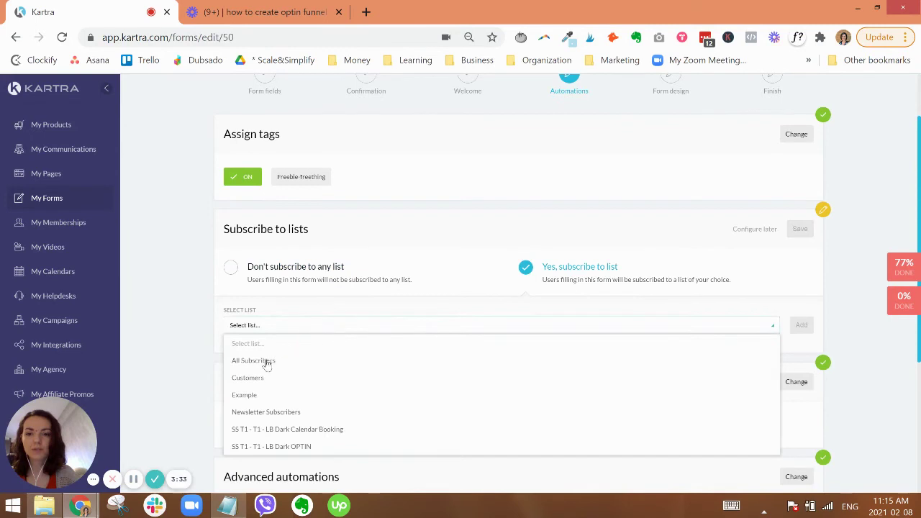
click(267, 361)
click(801, 325)
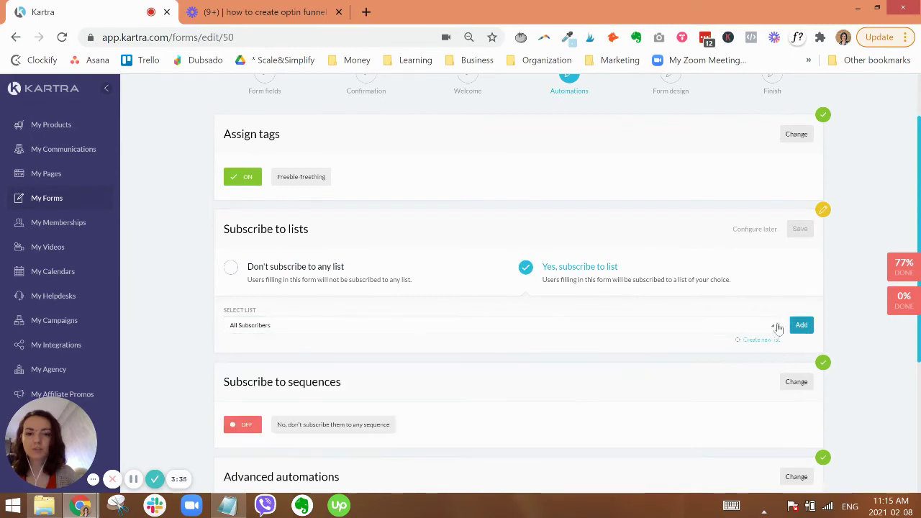
click(296, 329)
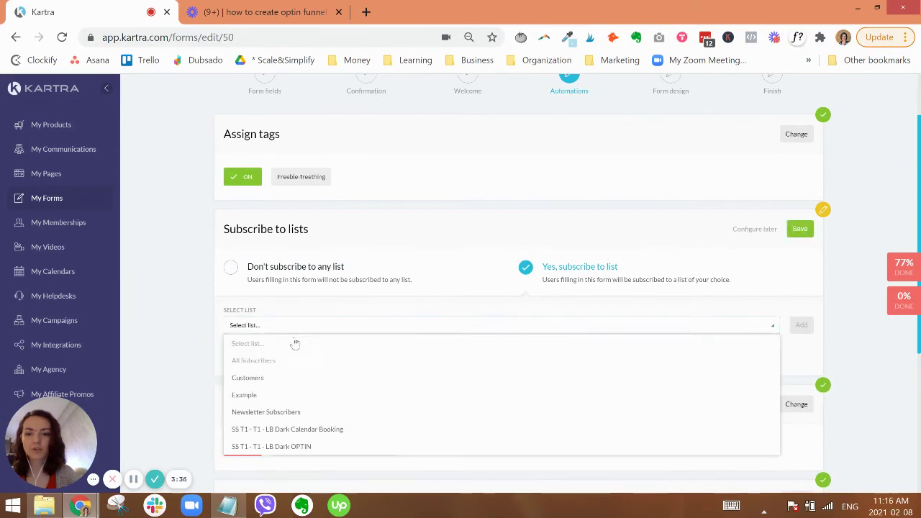
click(284, 412)
click(800, 324)
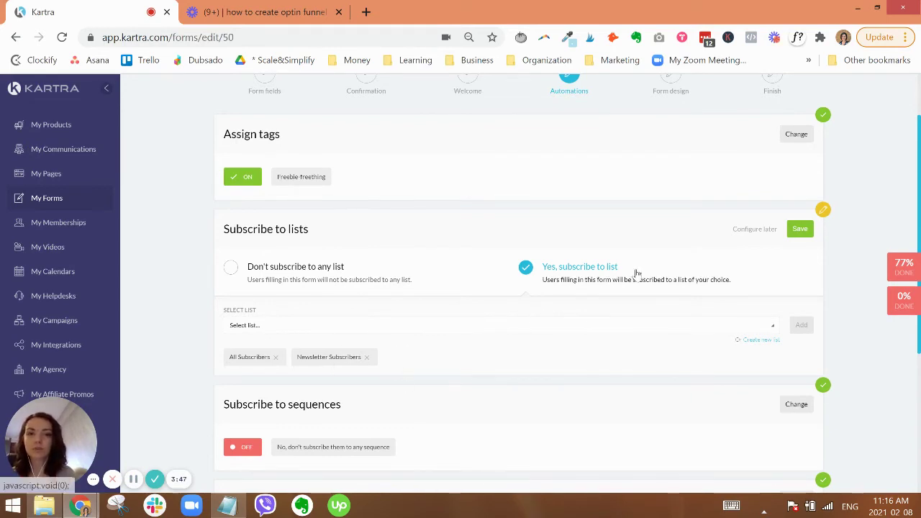
click(798, 228)
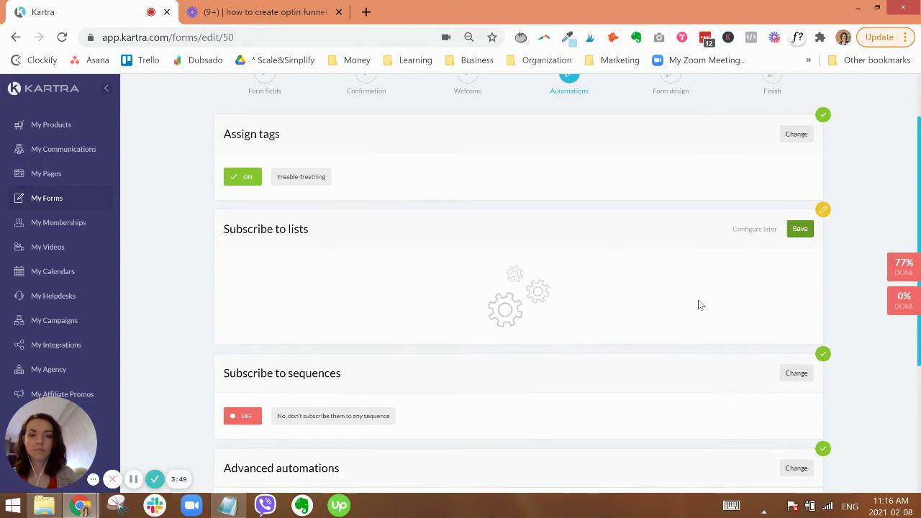
Review the form's automation settings, focusing on the option to subscribe leads to sequences.
scroll(676, 289, down, 2)
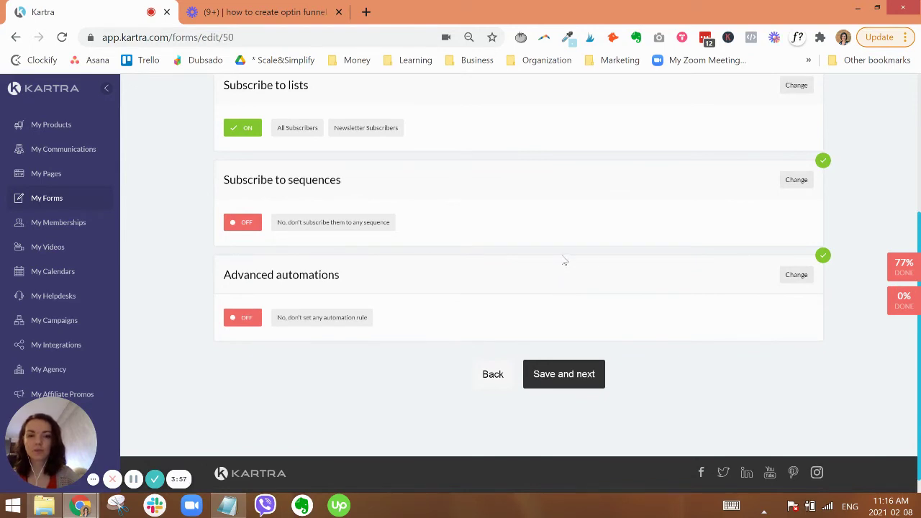
triple_click(293, 180)
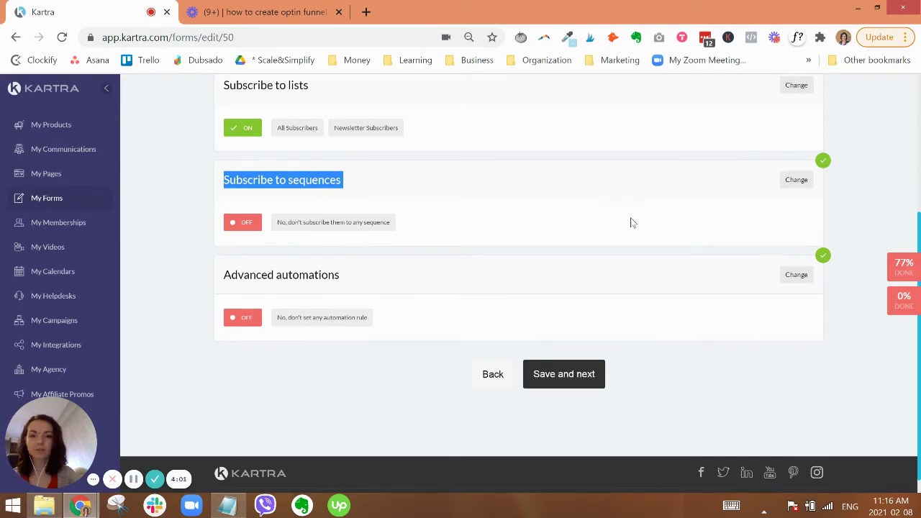
scroll(600, 218, up, 5)
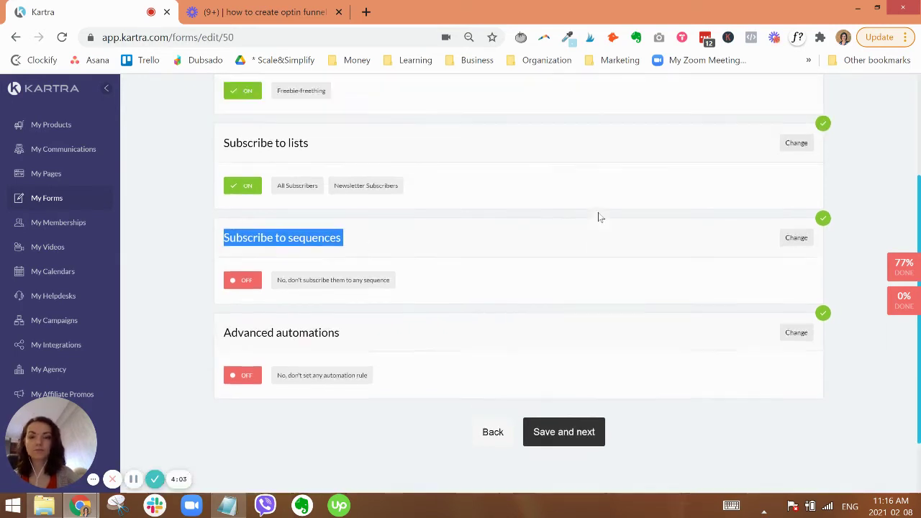
scroll(553, 251, down, 3)
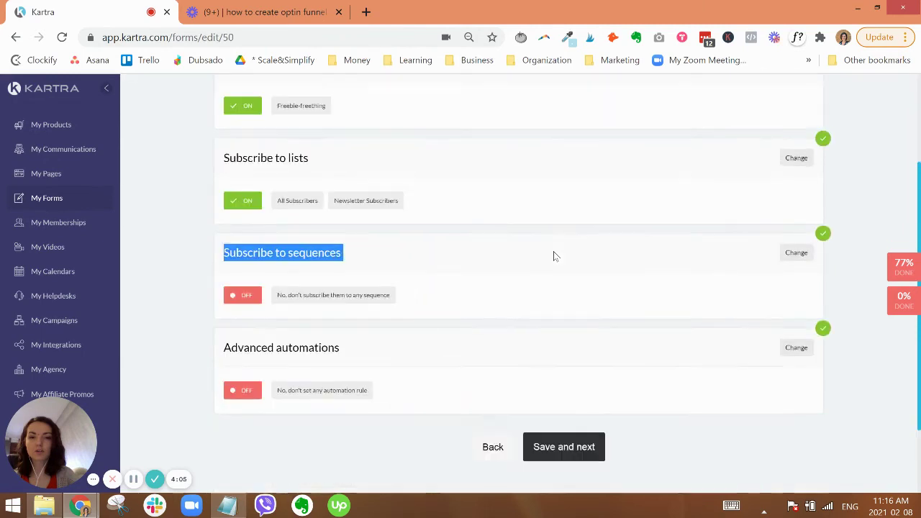
click(524, 236)
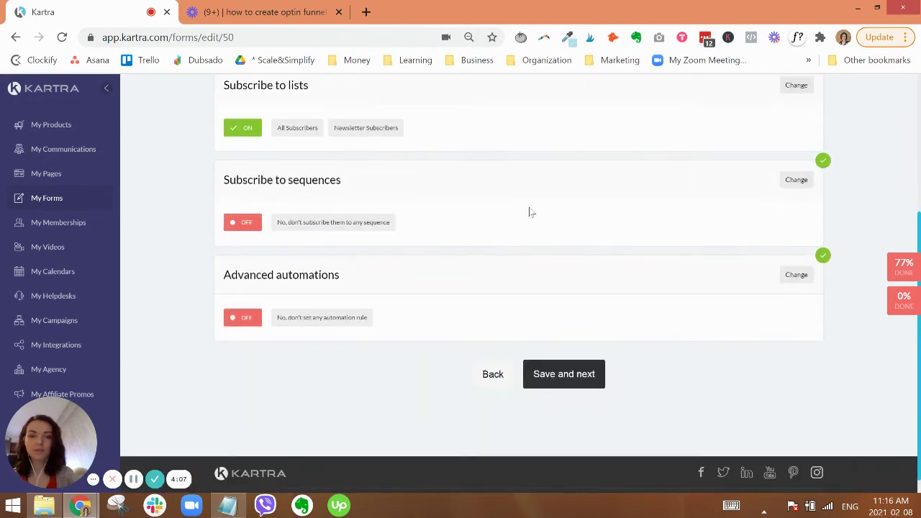
triple_click(262, 179)
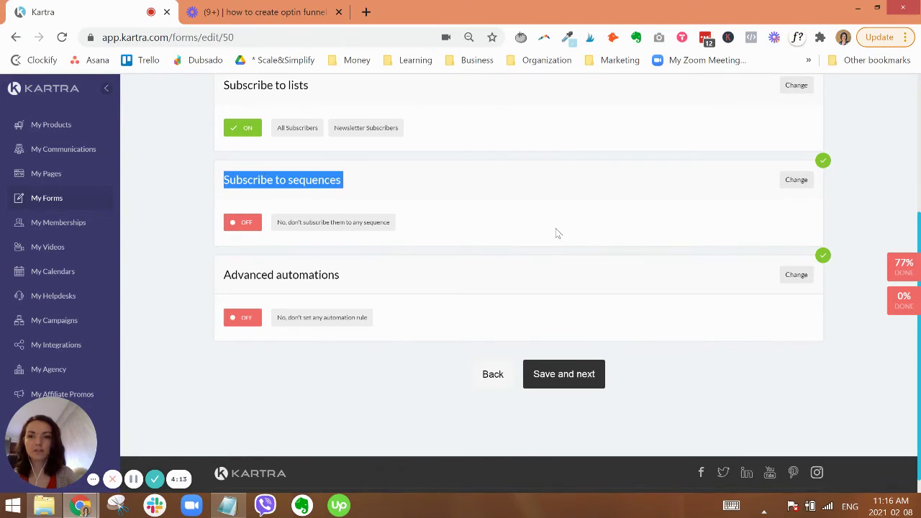
click(523, 230)
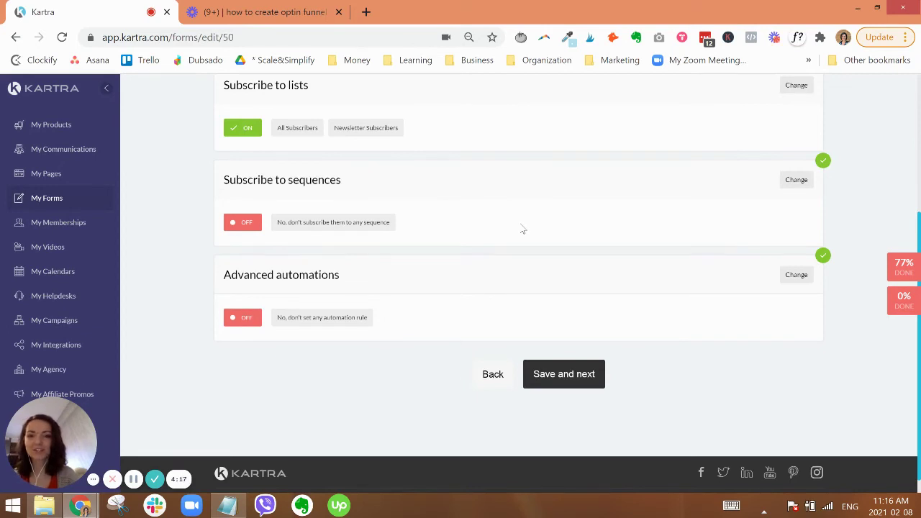
scroll(508, 209, up, 5)
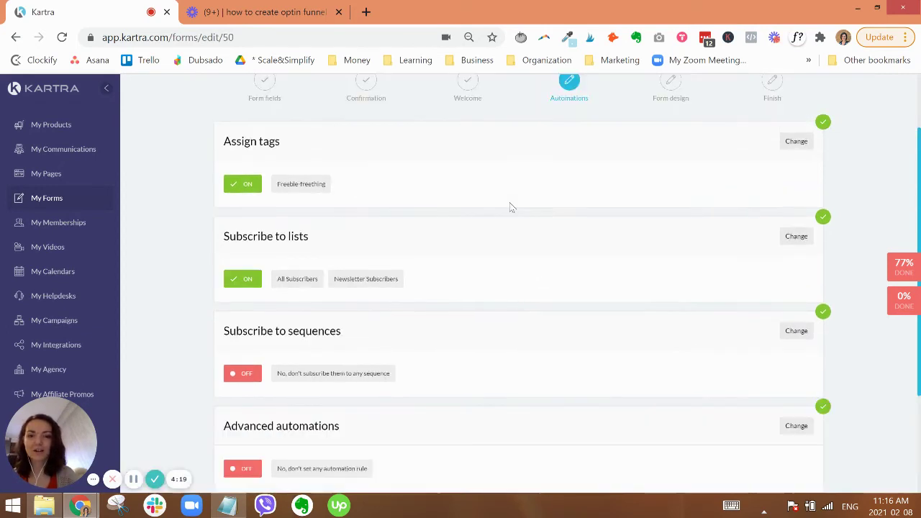
scroll(580, 248, down, 1)
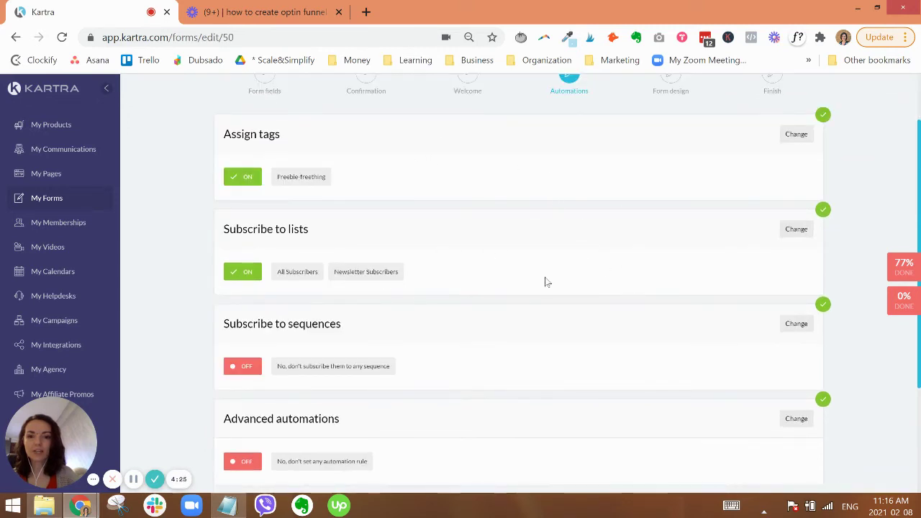
scroll(544, 281, down, 2)
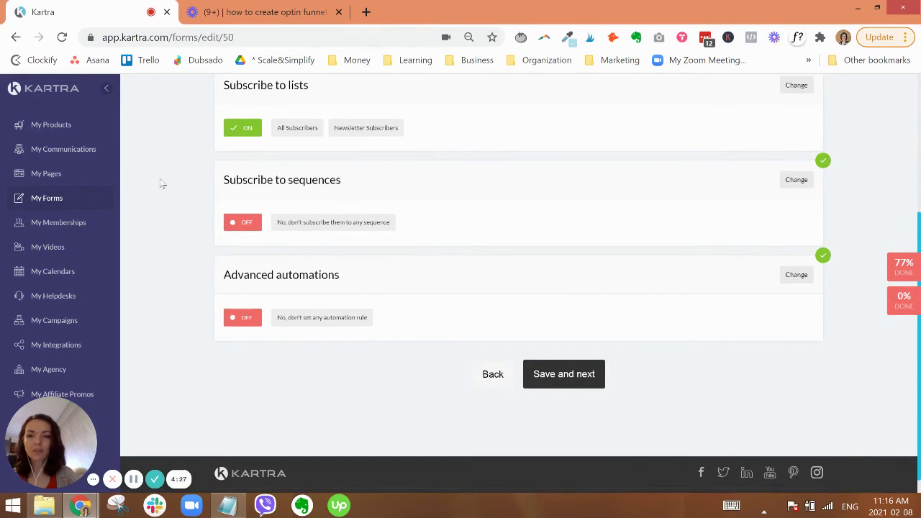
drag(226, 179, 381, 192)
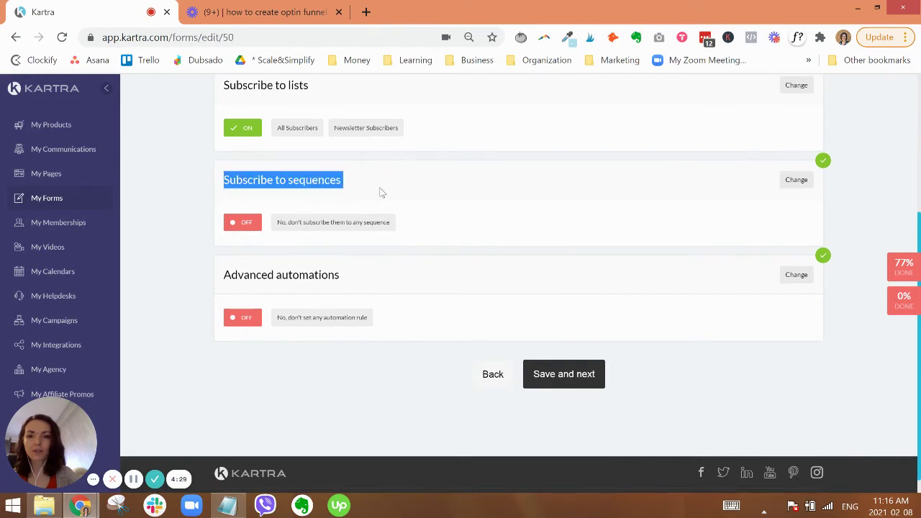
click(365, 279)
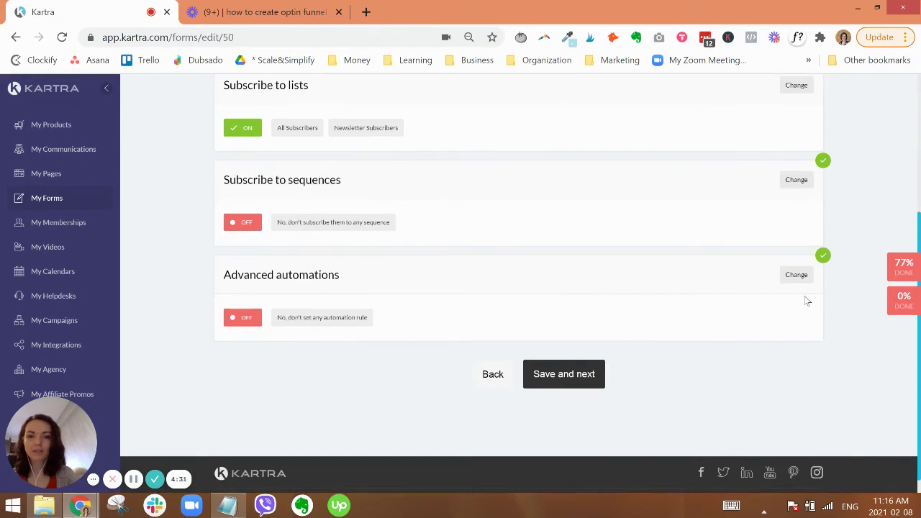
click(796, 274)
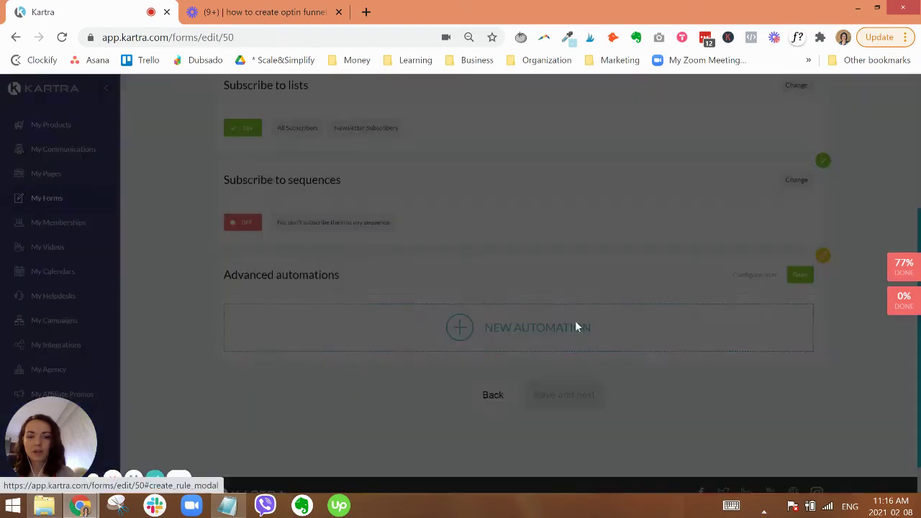
click(576, 327)
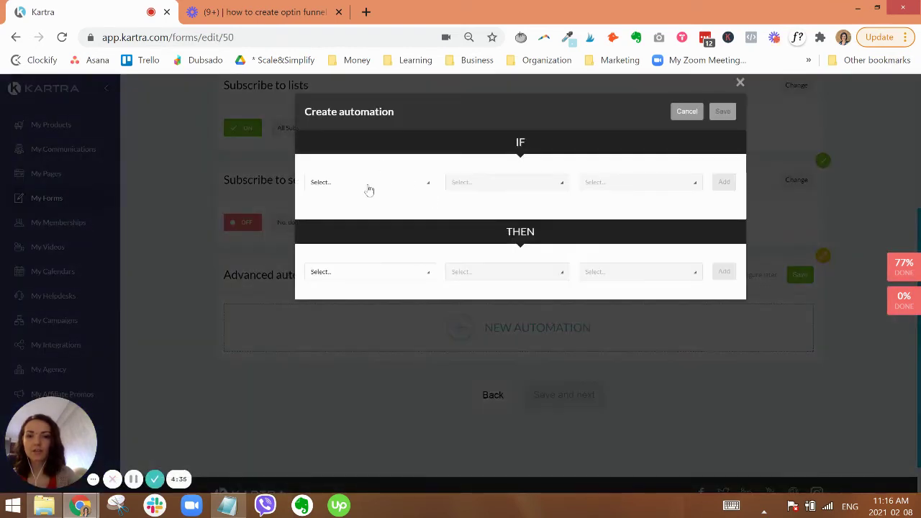
click(368, 187)
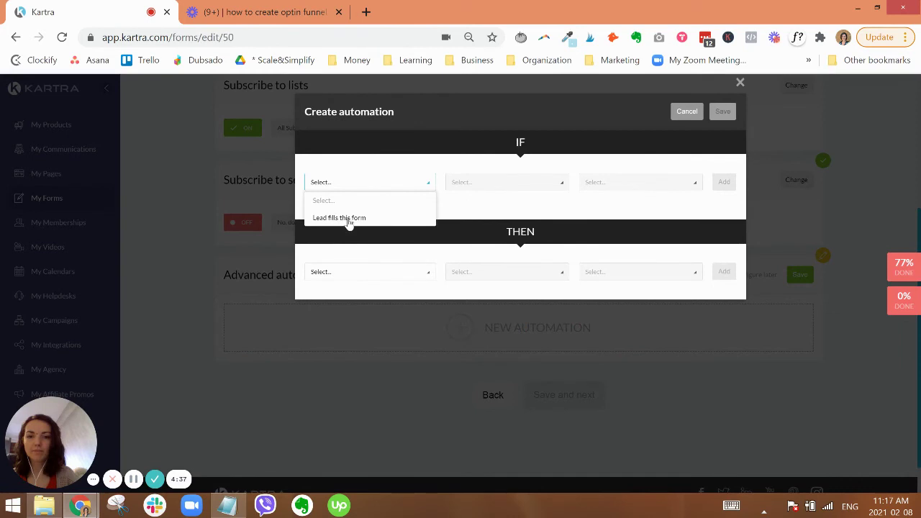
click(349, 218)
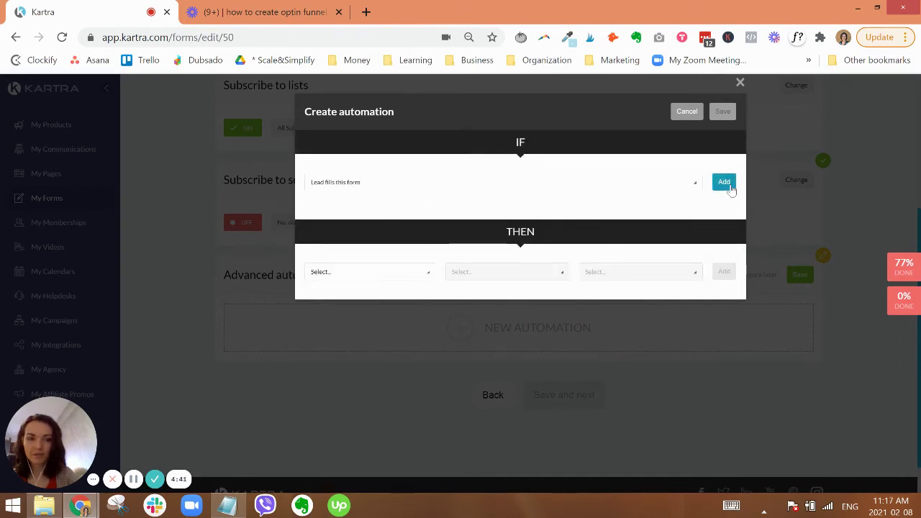
click(723, 185)
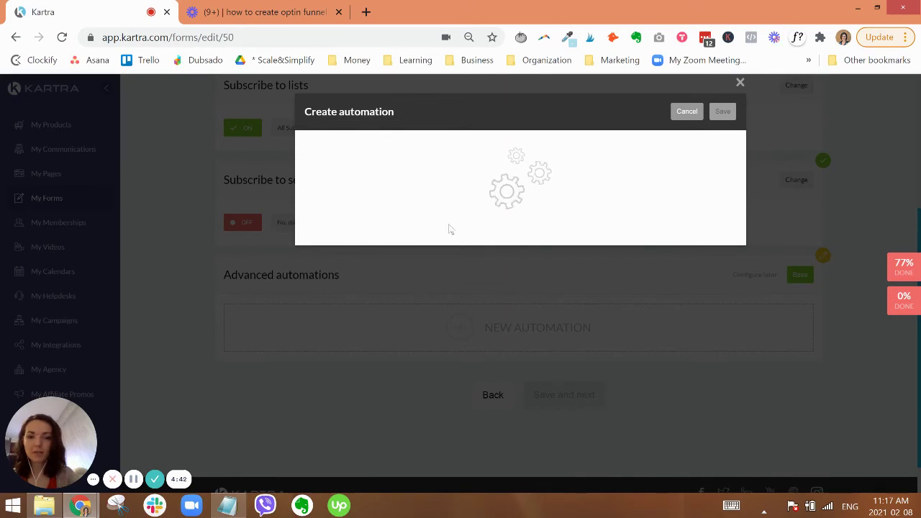
click(376, 296)
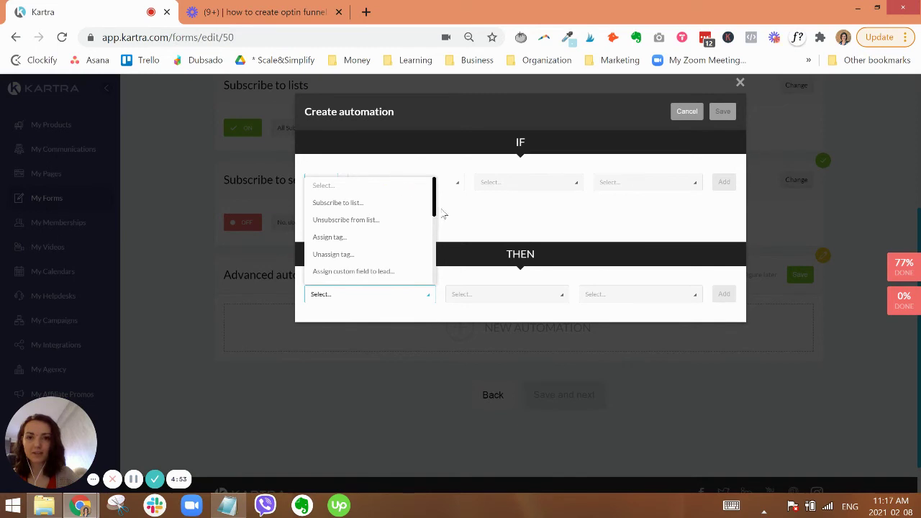
scroll(432, 216, down, 2)
drag(431, 224, 430, 260)
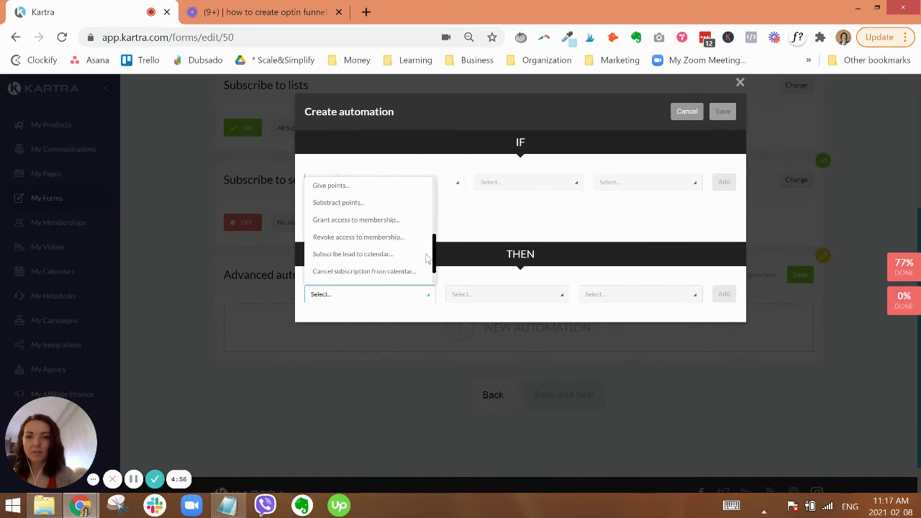
click(356, 220)
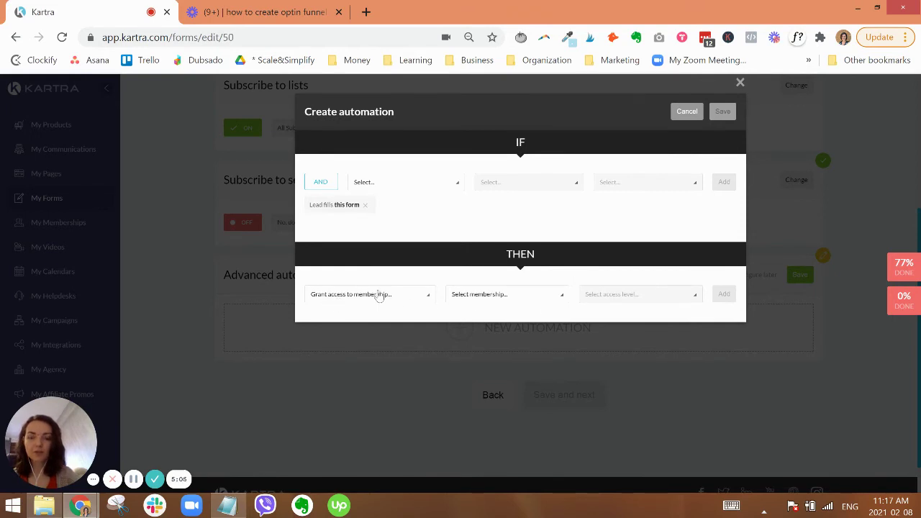
click(481, 298)
click(583, 266)
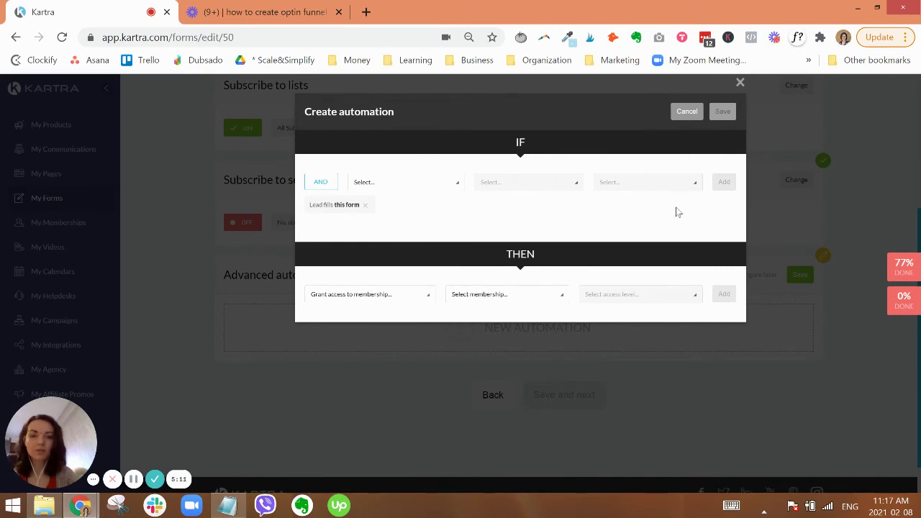
click(740, 83)
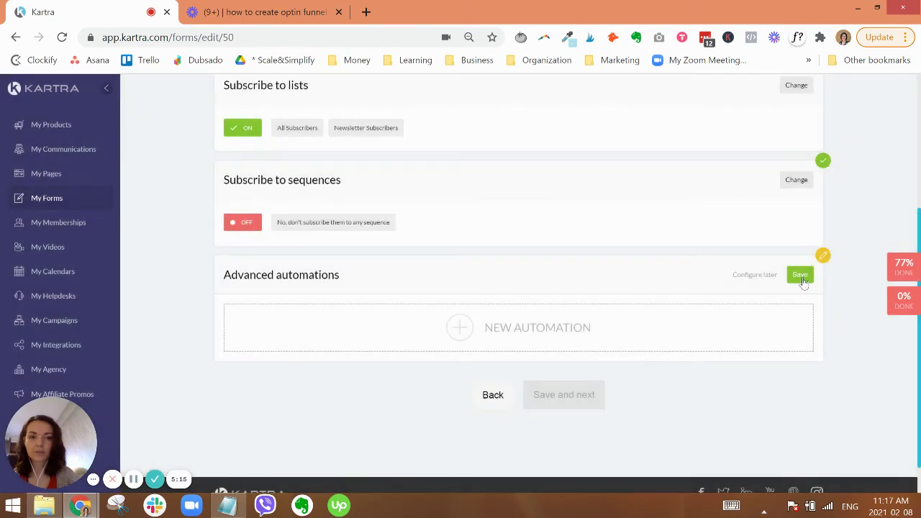
click(800, 277)
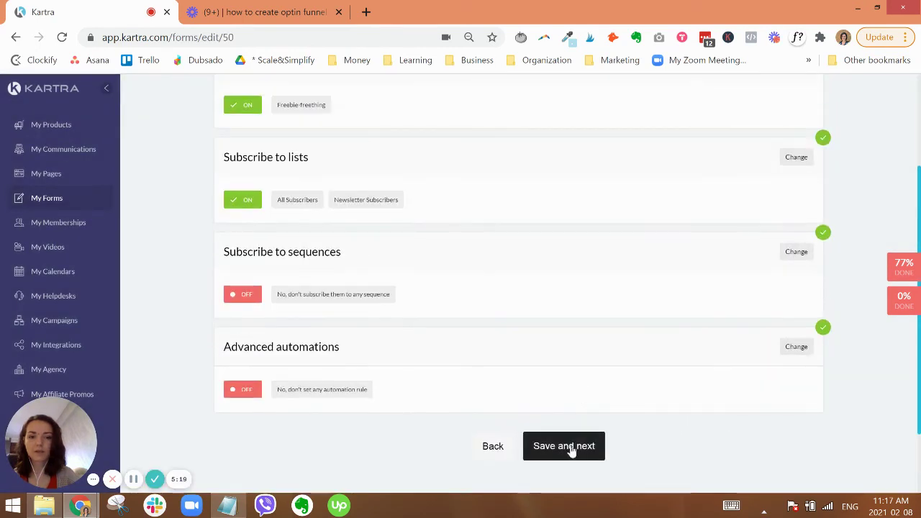
Continue from the automations, save the form design for use in another Kartra asset and finish the form setup.
click(583, 436)
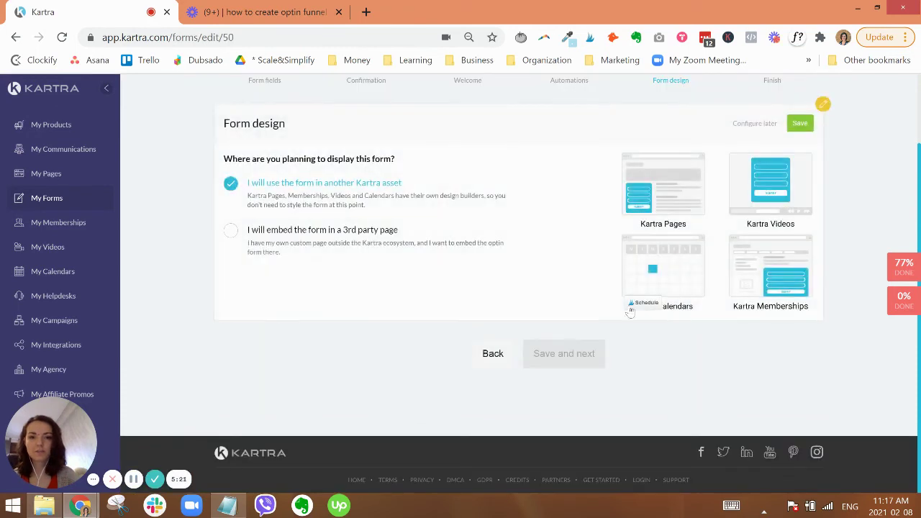
scroll(316, 379, up, 1)
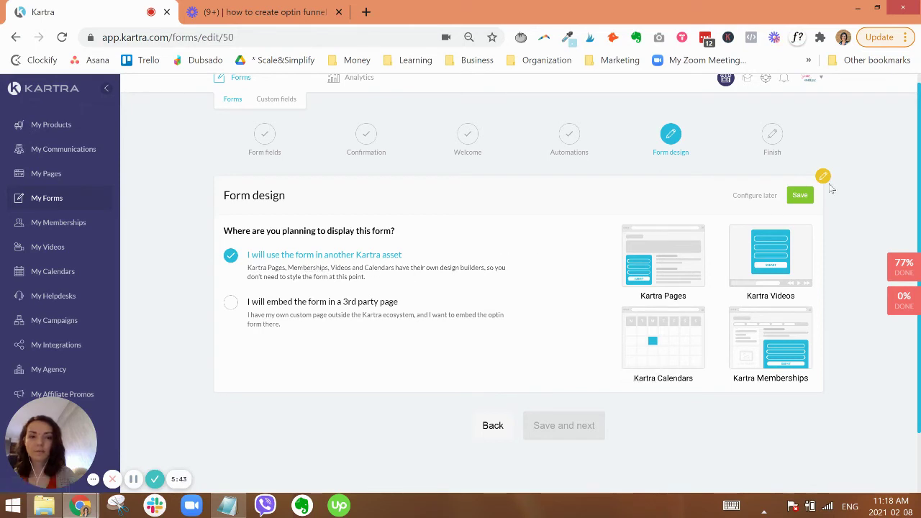
click(802, 200)
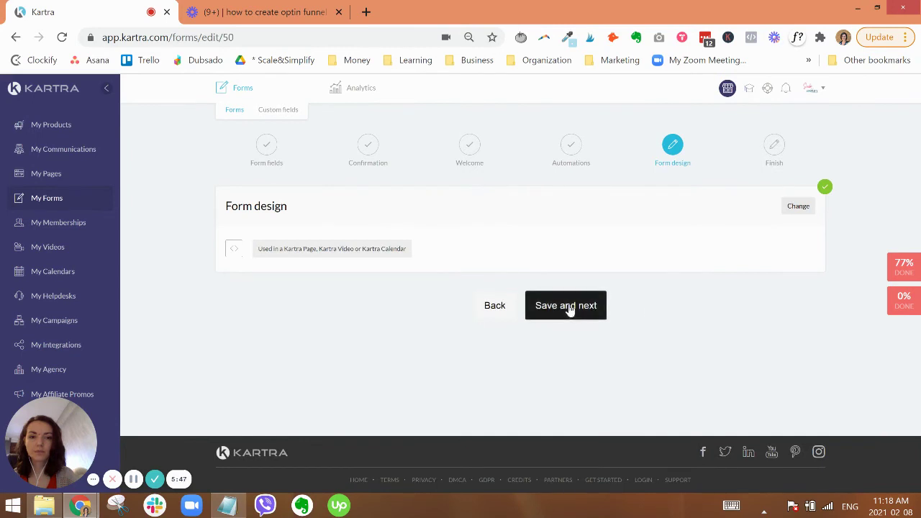
click(569, 308)
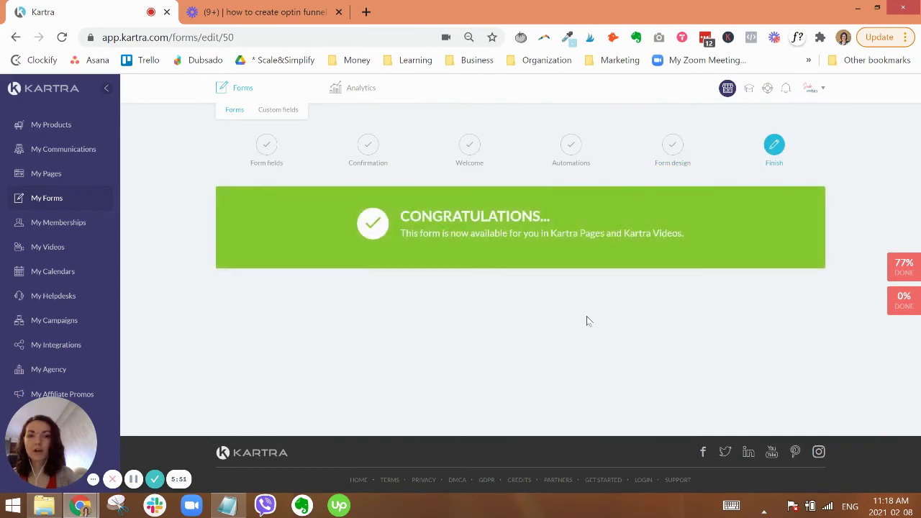
Go to the pages list and open Awesome Optin Page in the page builder, keeping its category and site.
click(46, 175)
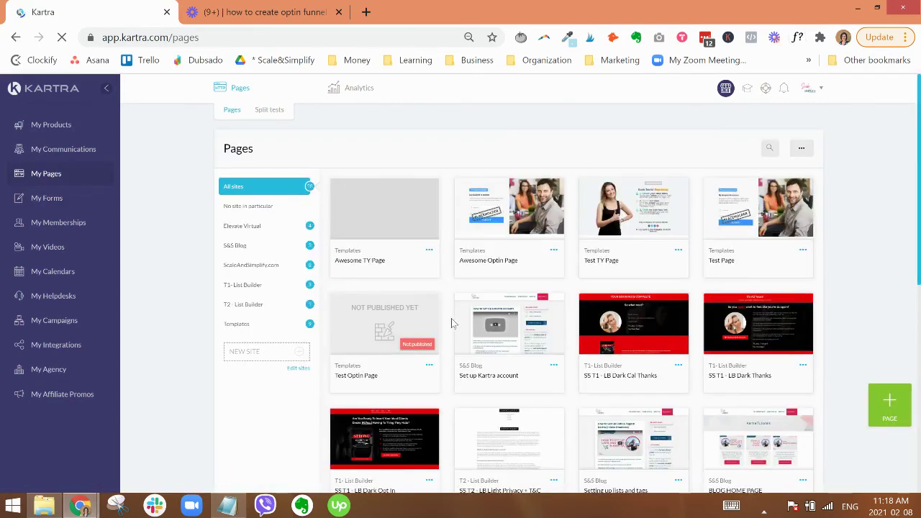
click(553, 251)
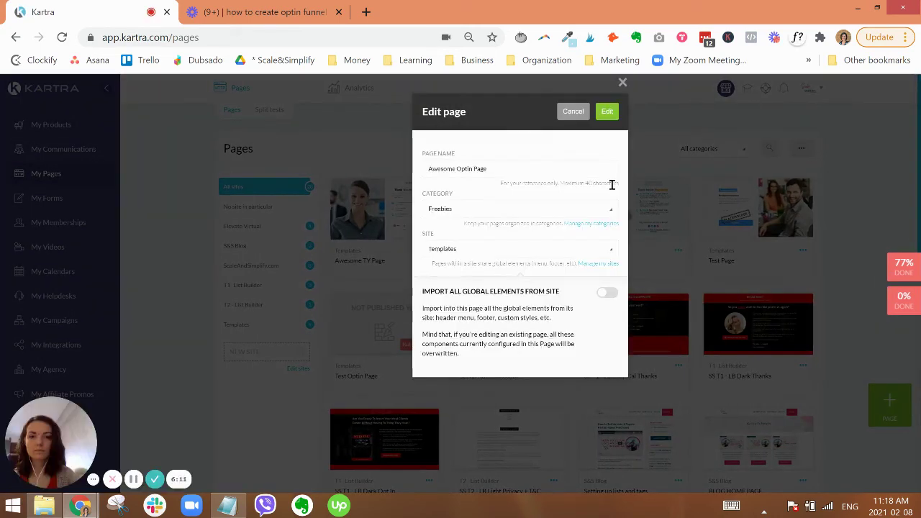
click(606, 111)
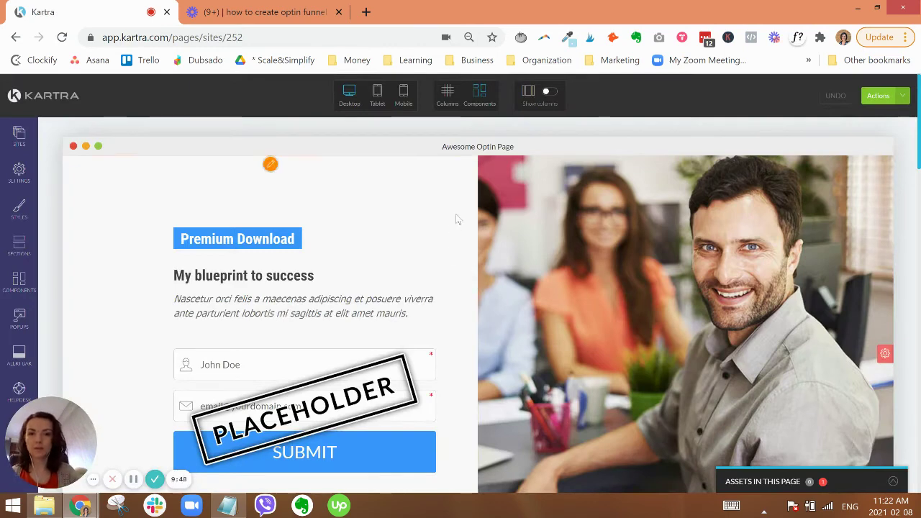
Replace the placeholder form in the Premium Download section with the opt-in form Awesome Form and apply it.
scroll(461, 220, down, 2)
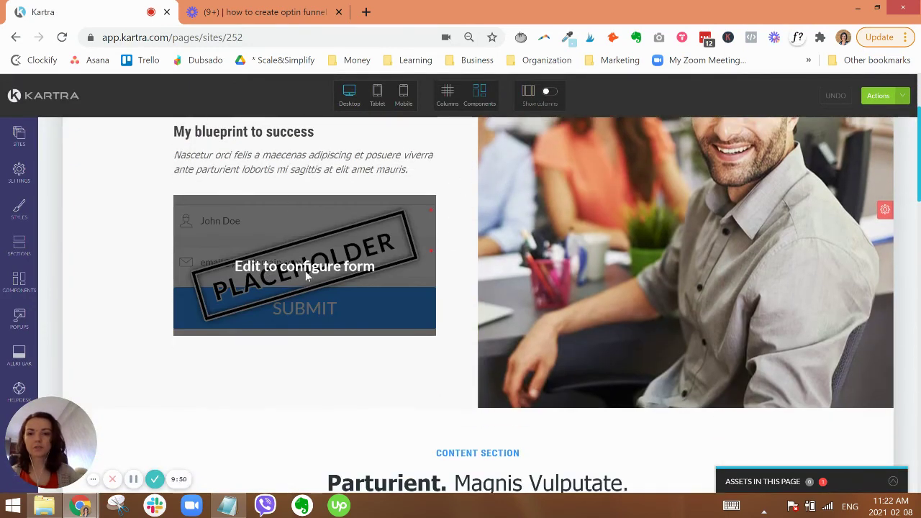
scroll(318, 191, up, 1)
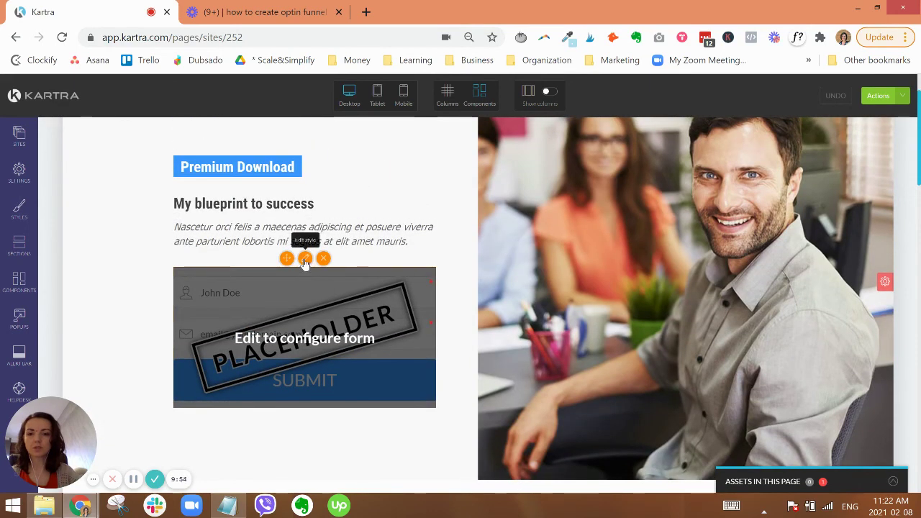
click(305, 260)
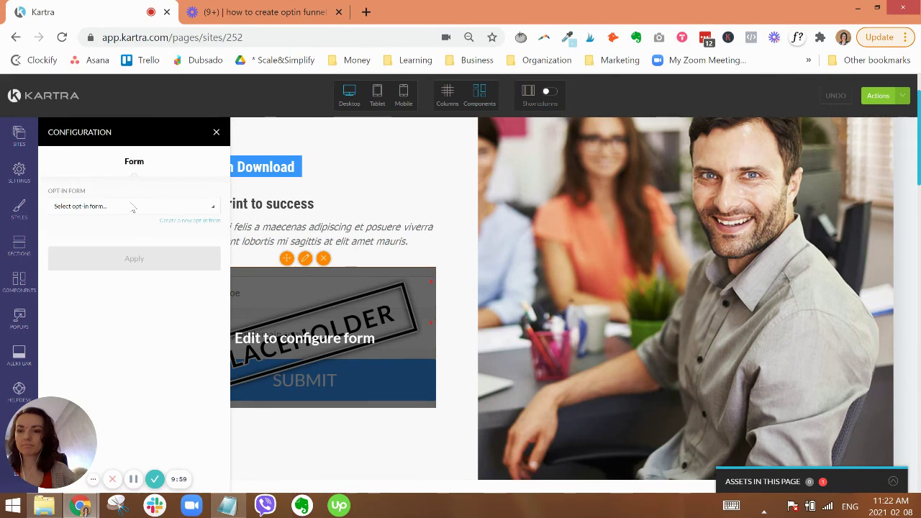
click(132, 207)
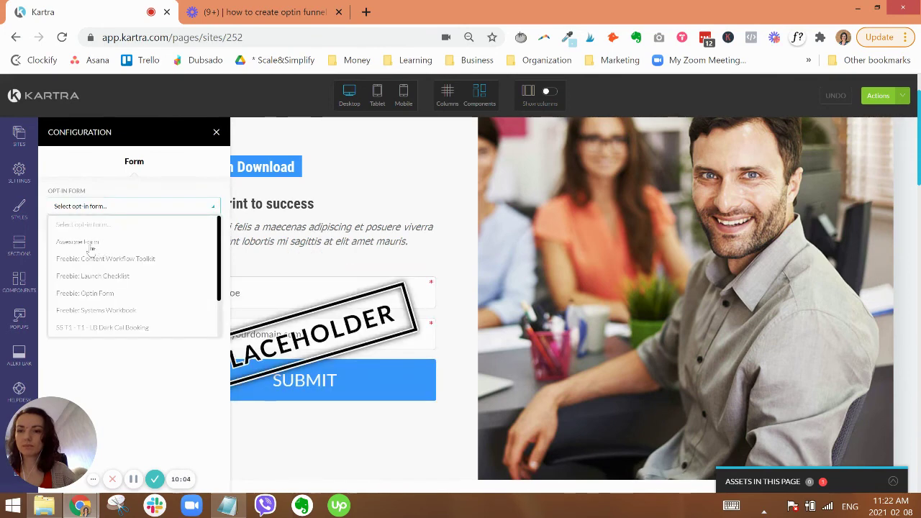
click(88, 242)
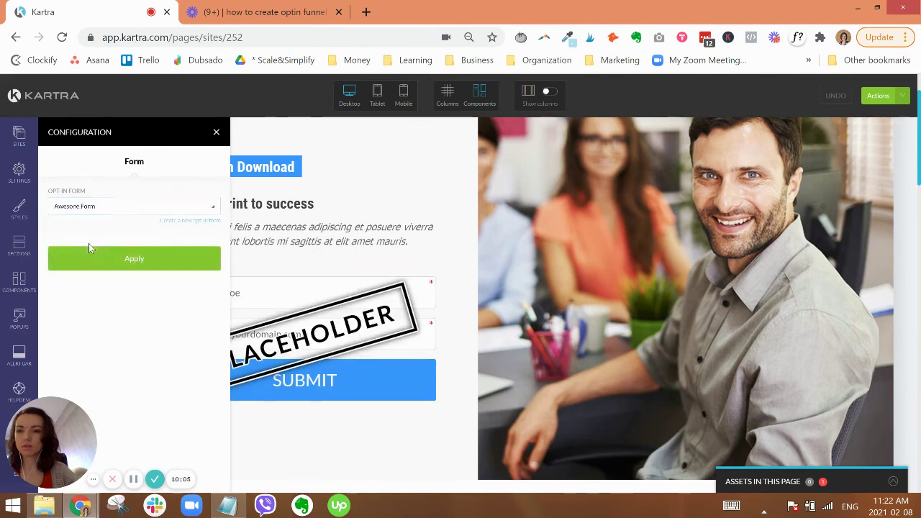
click(126, 267)
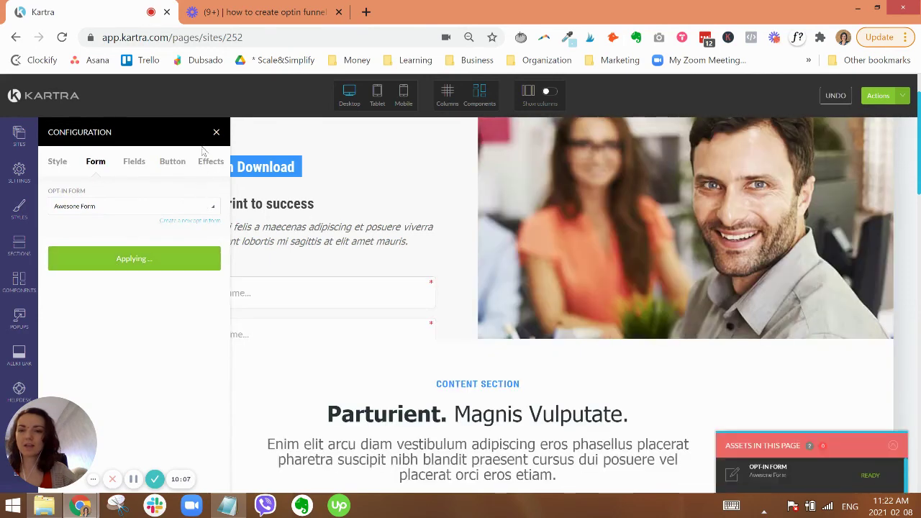
click(216, 134)
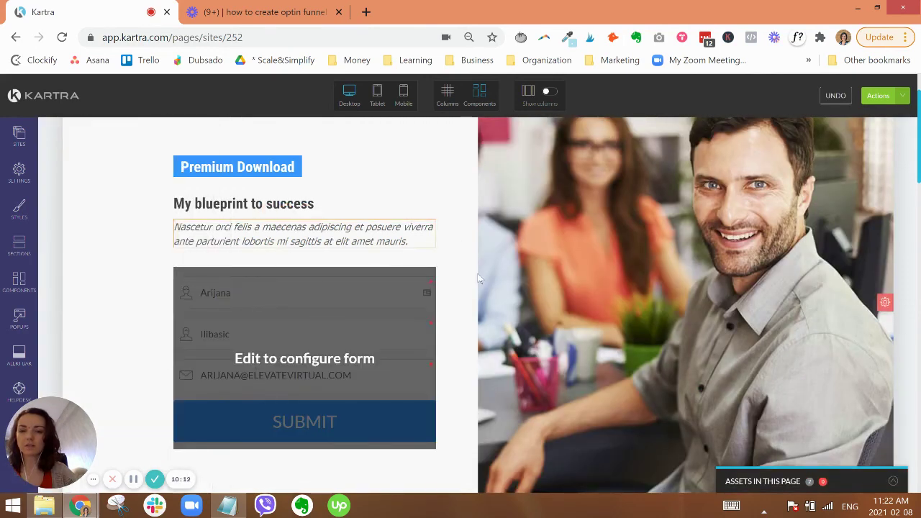
Examine the opt-in form's field styling options and its button's text, corner and shadow options.
scroll(453, 369, down, 1)
scroll(453, 369, down, 1)
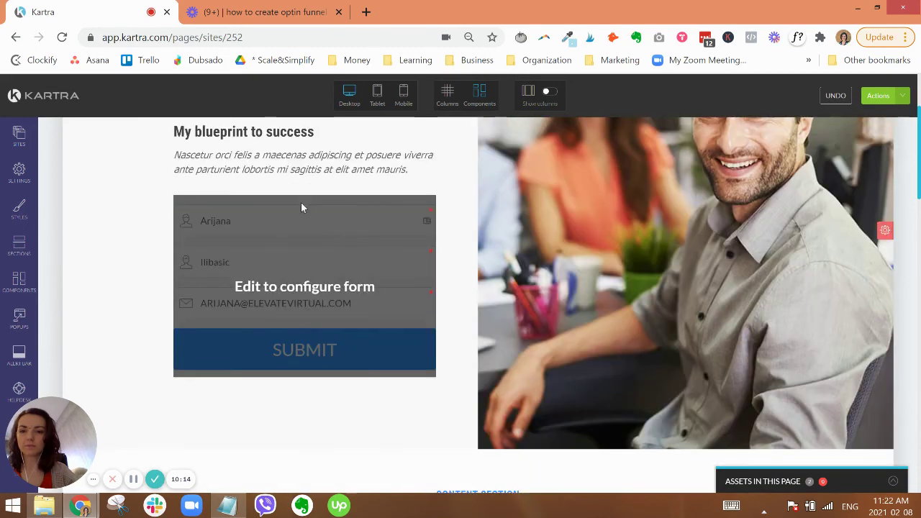
click(305, 187)
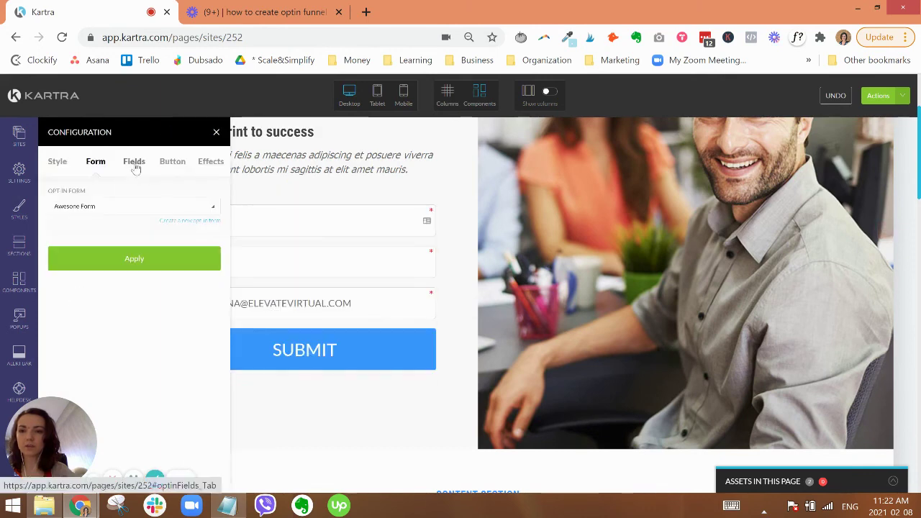
click(134, 163)
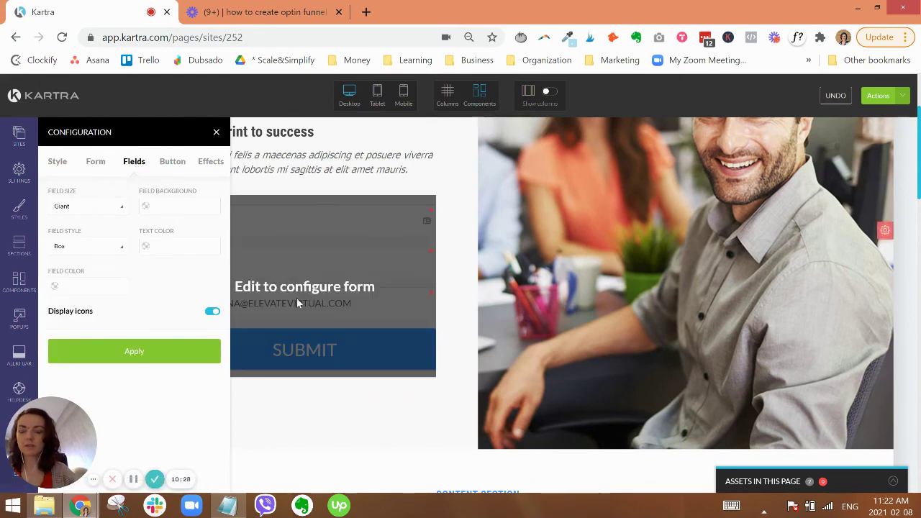
click(170, 162)
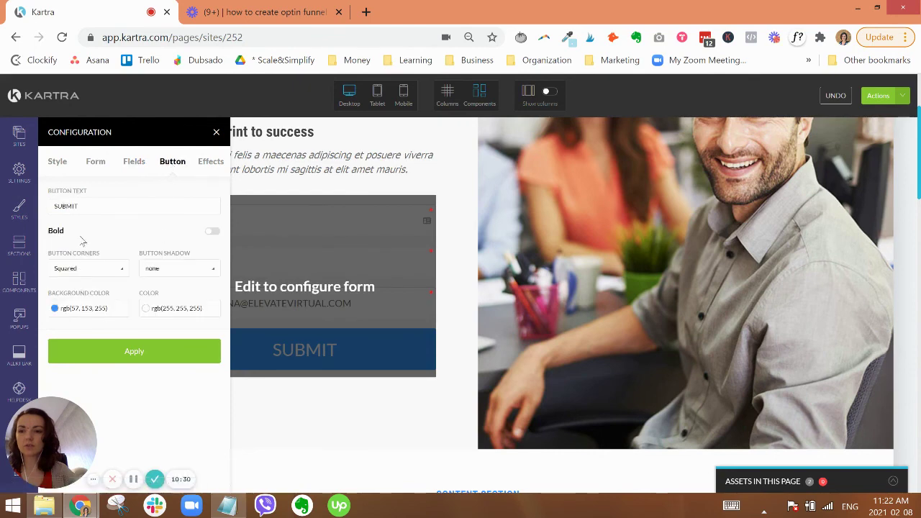
double_click(85, 209)
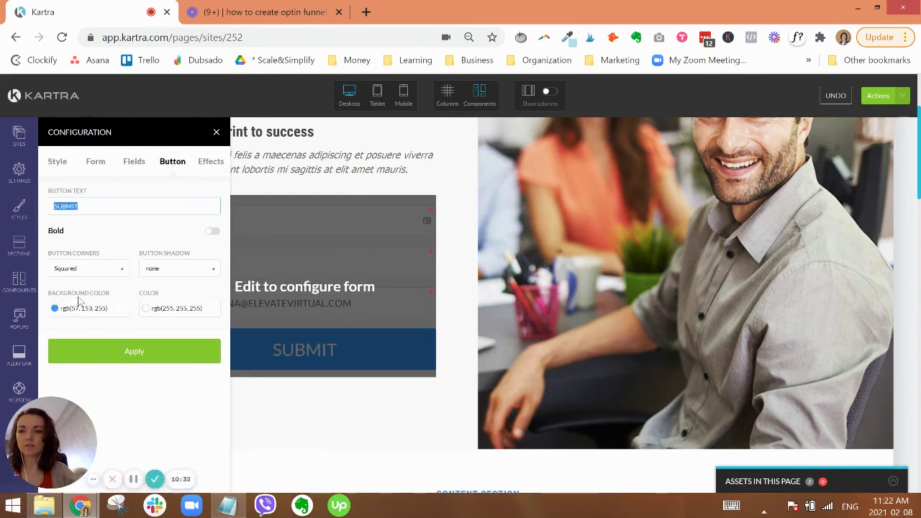
click(84, 269)
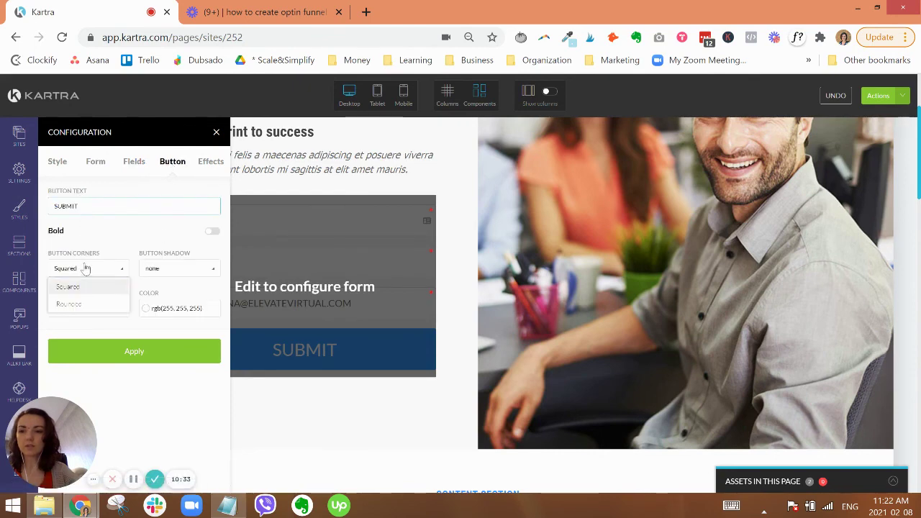
click(162, 269)
click(114, 238)
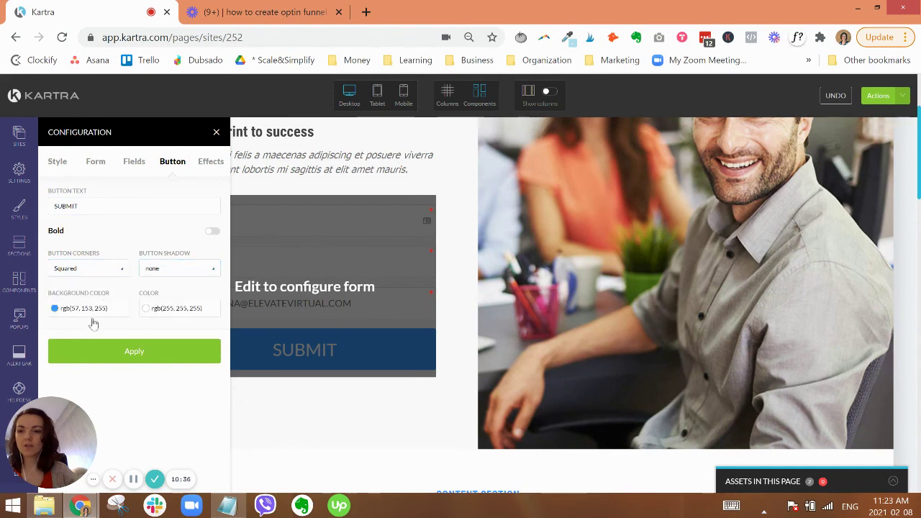
Set the form button's background to the yellow rgb(255, 219, 21) from the Kartra Agency palette and apply it.
click(75, 311)
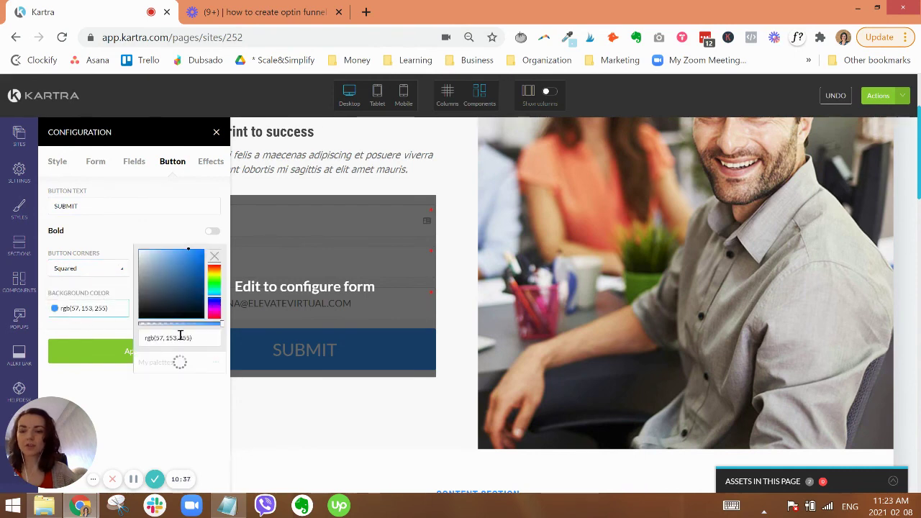
click(180, 370)
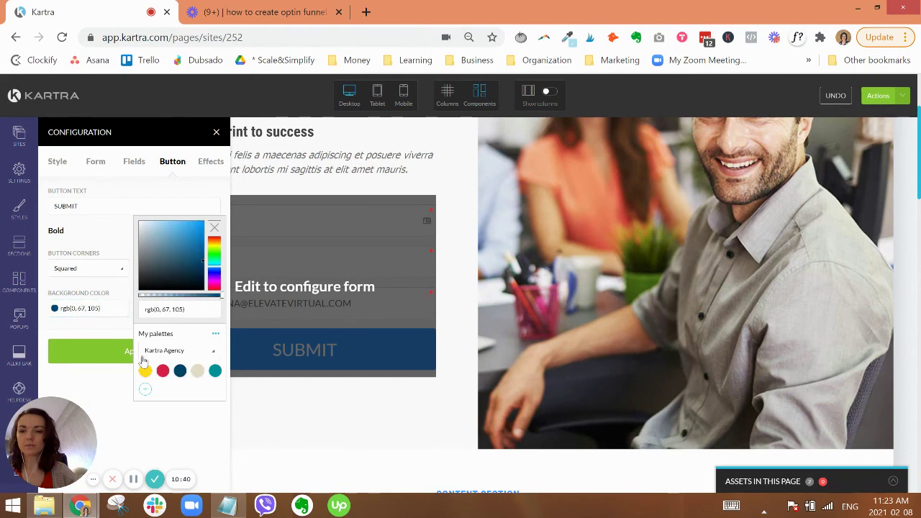
click(146, 373)
click(105, 328)
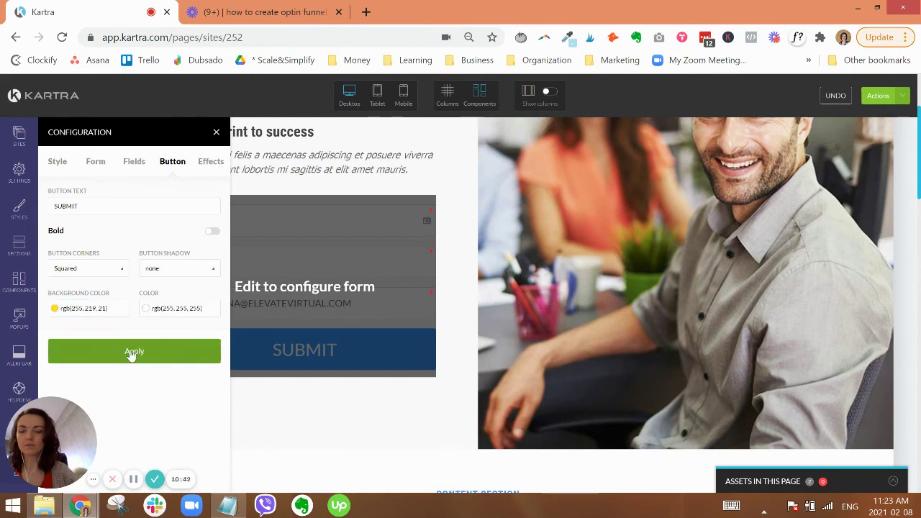
click(131, 351)
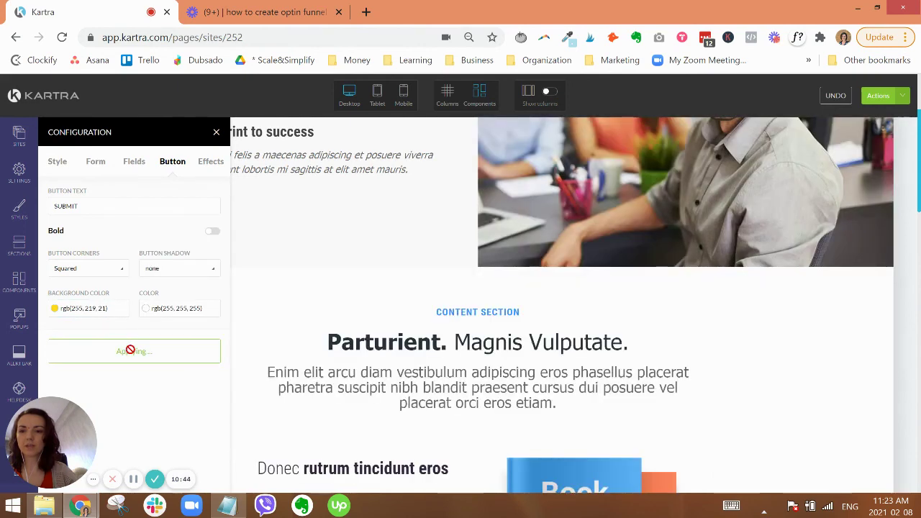
click(216, 133)
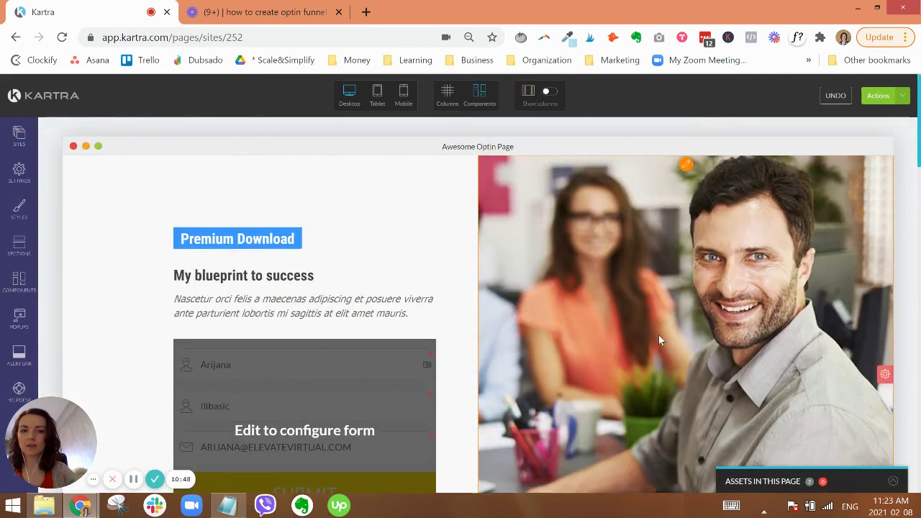
Publish the opt-in page live and get its direct page link.
scroll(658, 335, down, 3)
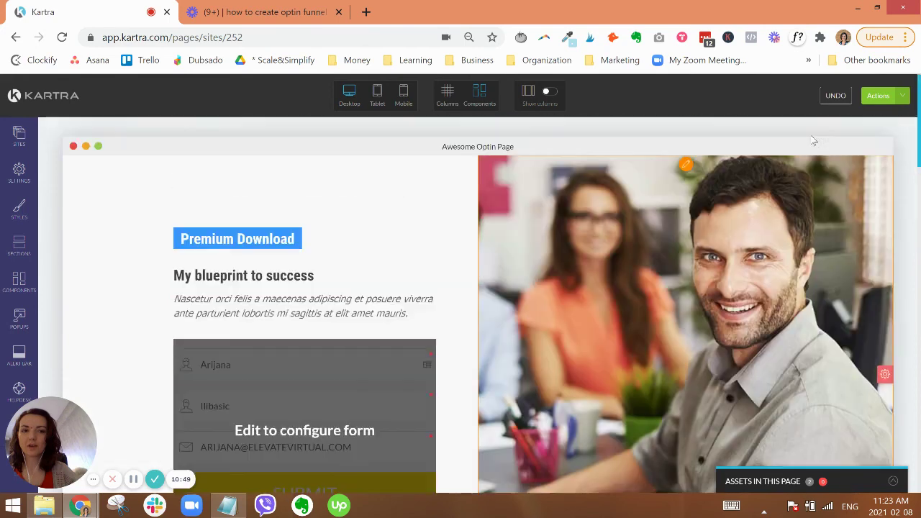
click(878, 96)
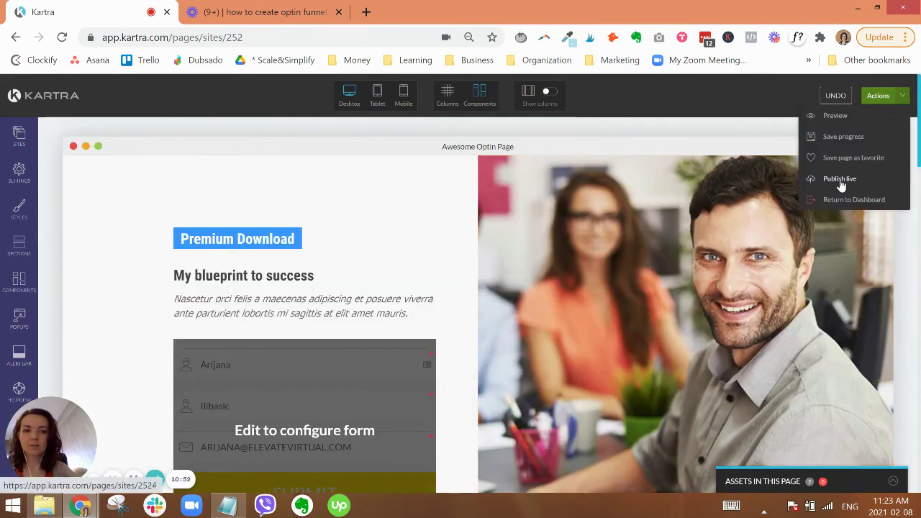
click(837, 180)
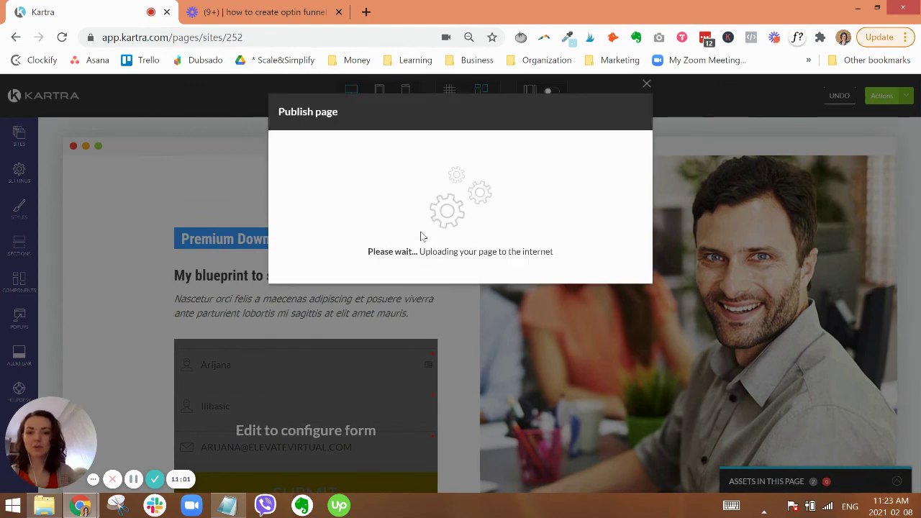
click(397, 294)
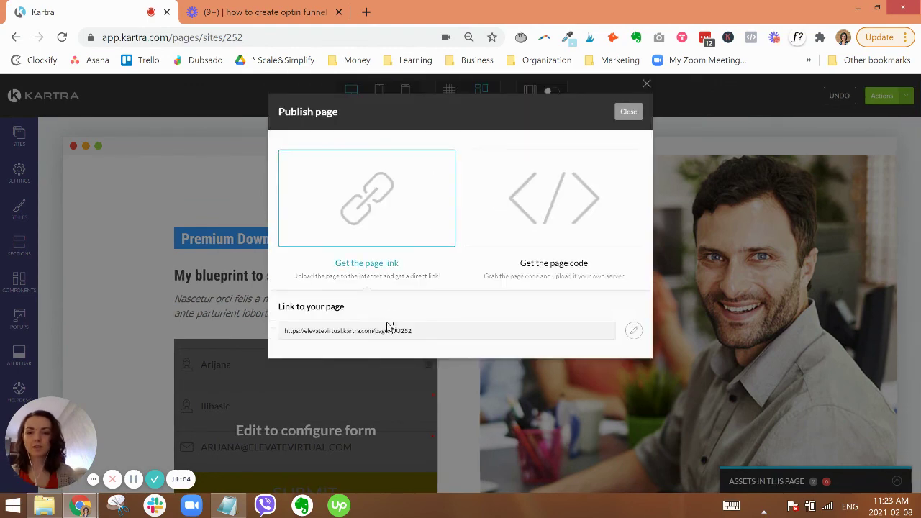
Copy the published page's link and open it in a new browser tab.
triple_click(387, 332)
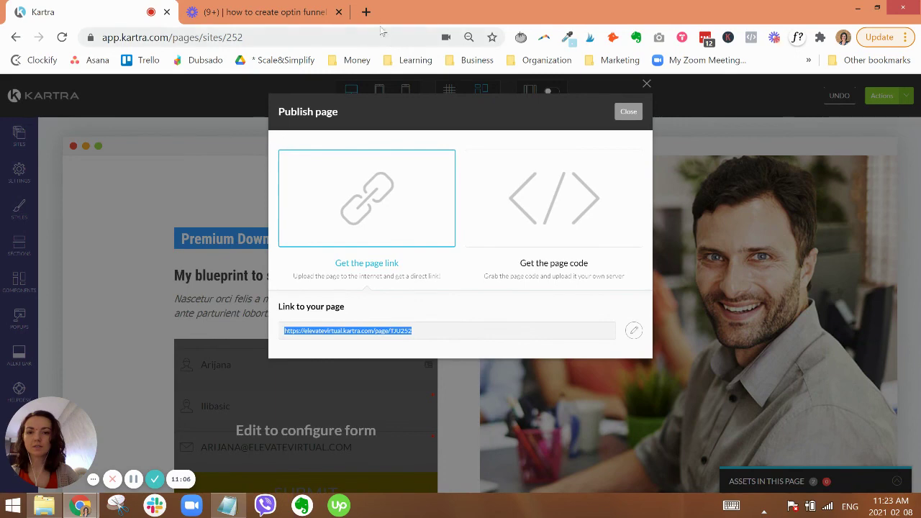
click(365, 11)
key(ctrl+v)
key(Return)
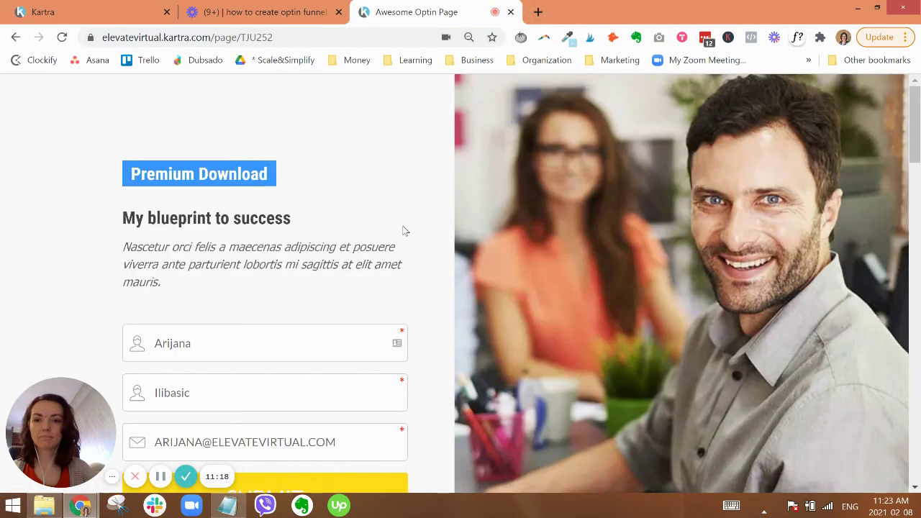
Look over the live opt-in page, checking the form fields, the yellow submit button and the content section below.
scroll(282, 177, down, 2)
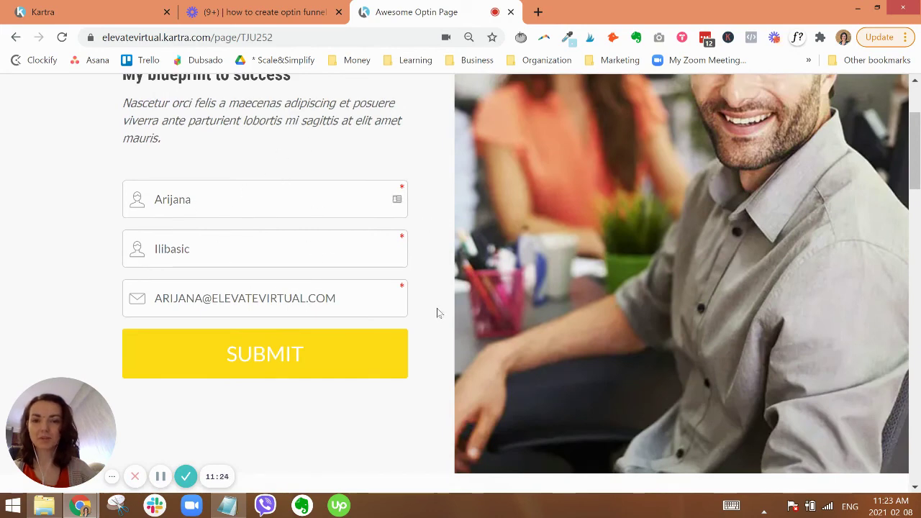
scroll(437, 313, down, 3)
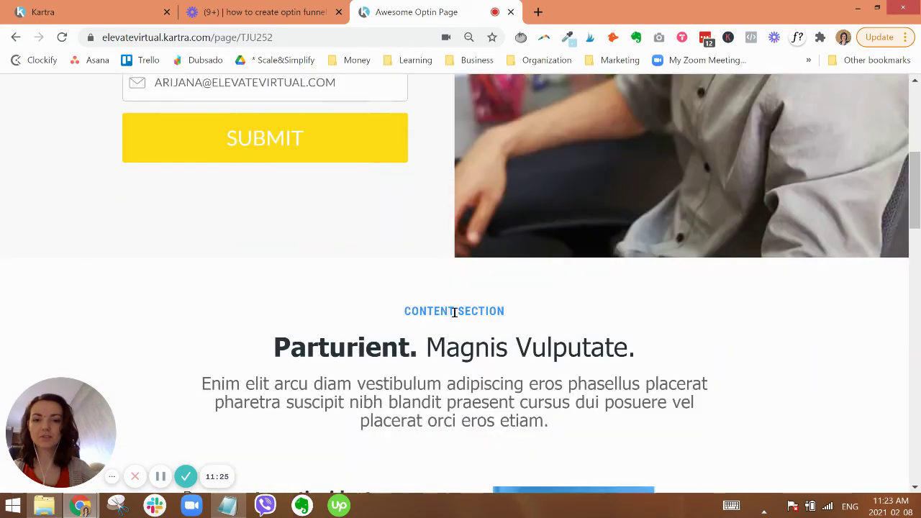
scroll(453, 311, up, 5)
scroll(452, 304, down, 1)
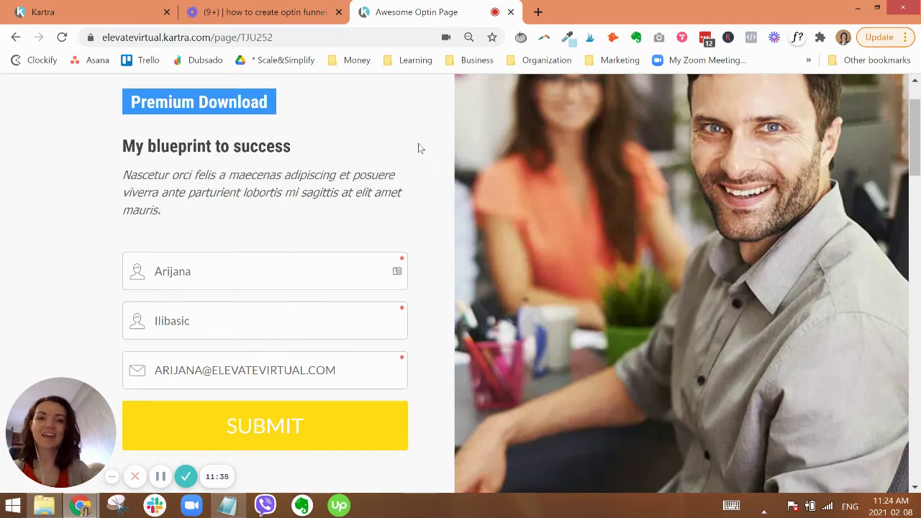
scroll(421, 148, up, 1)
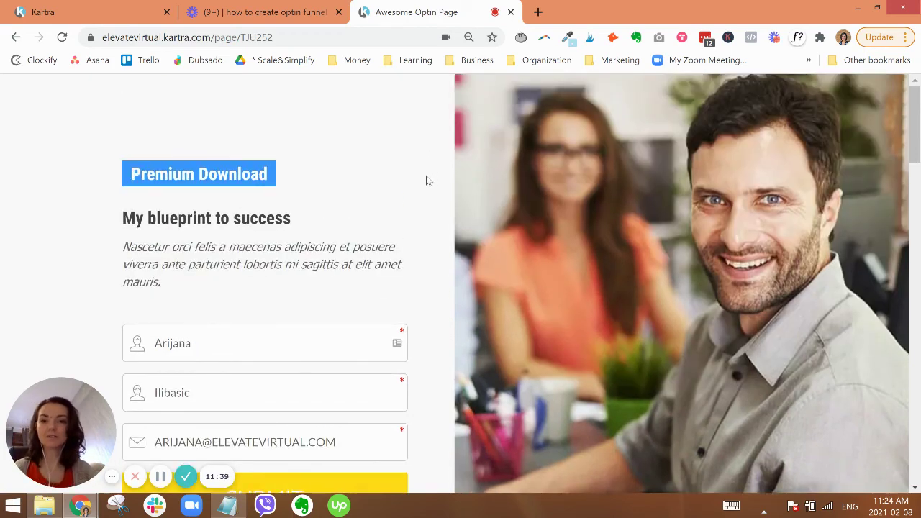
scroll(427, 178, down, 5)
scroll(433, 184, up, 5)
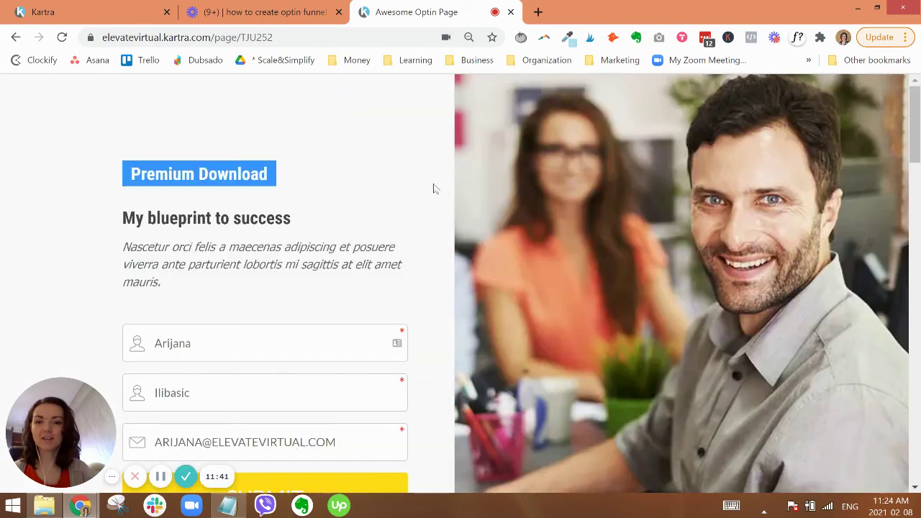